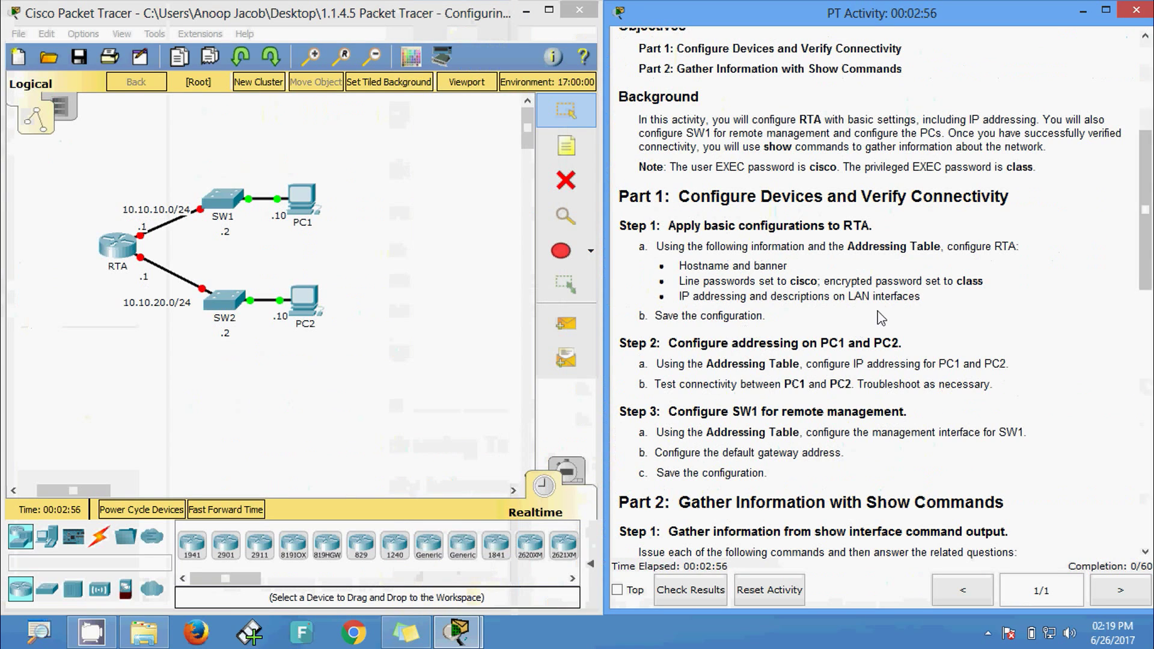
# - Scroll the PT Activity instructions back to the top
pyautogui.moveTo(1144, 276); pyautogui.dragTo(1144, 189)
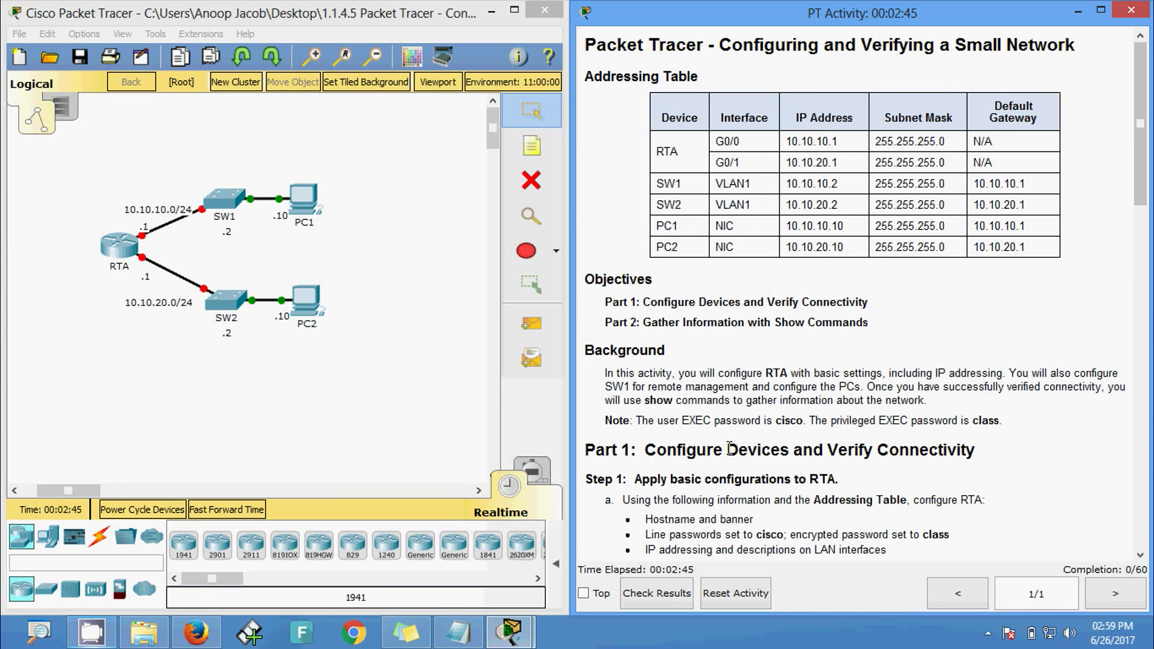
# - Open RTA's CLI and enter global configuration mode
pyautogui.click(122, 256)
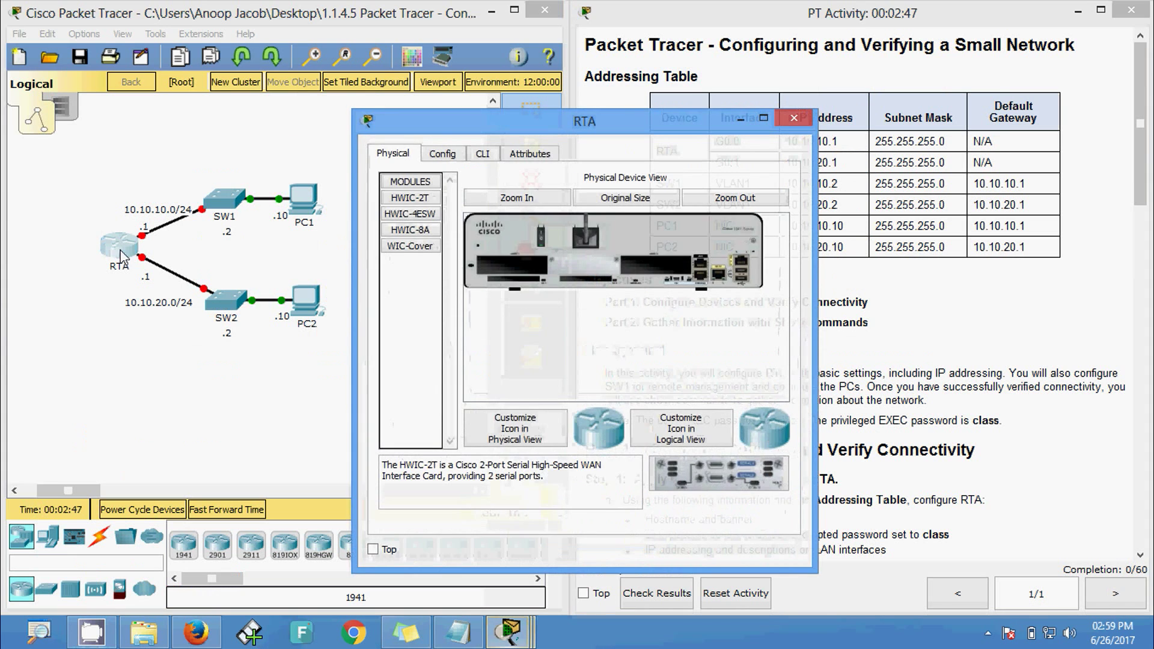
pyautogui.click(483, 155)
pyautogui.moveTo(488, 140); pyautogui.dragTo(437, 59)
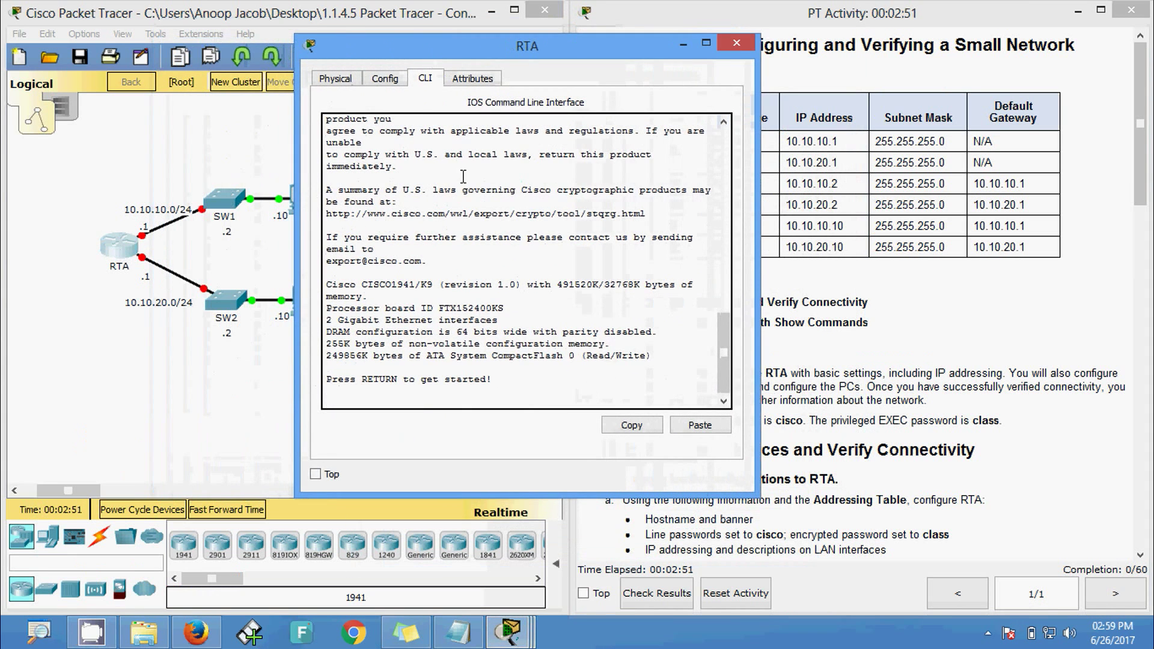
pyautogui.press('Return')
pyautogui.press('Return')
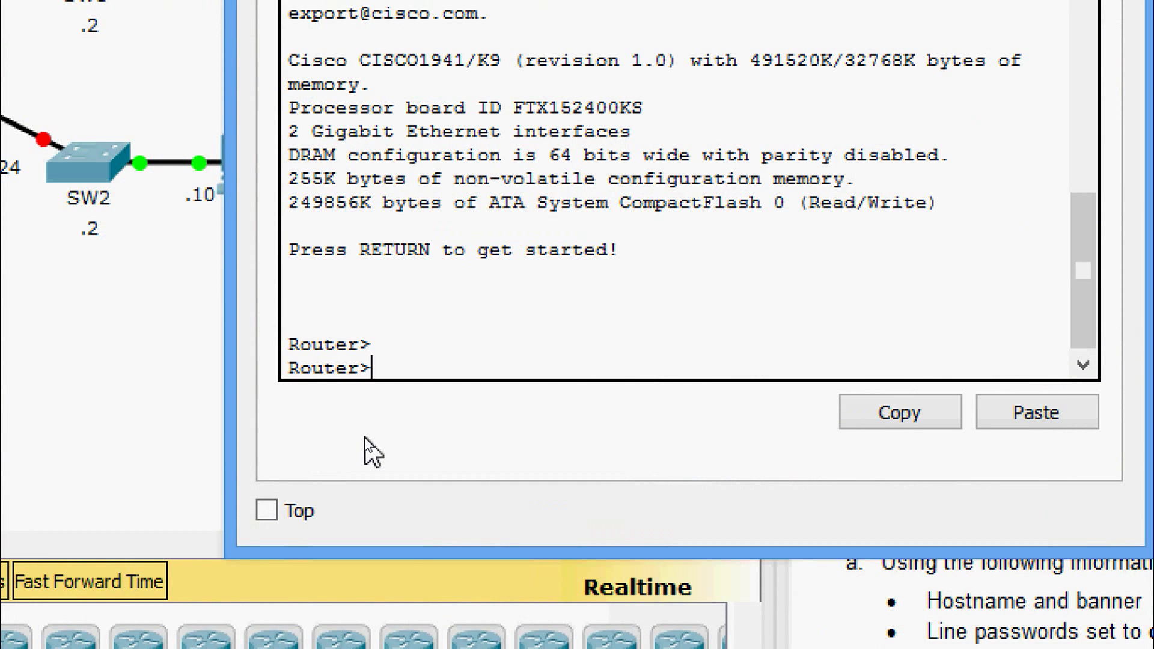
pyautogui.write('ena')
pyautogui.press('Tab')
pyautogui.press('Return')
pyautogui.write('conf t')
pyautogui.press('Return')
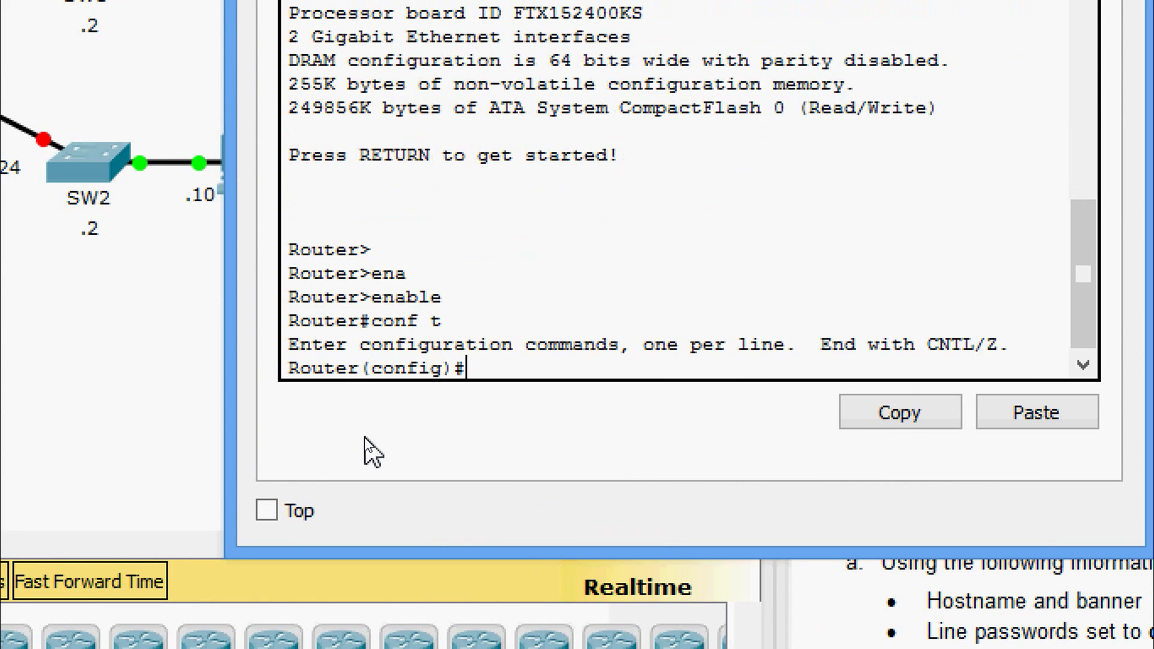
# - Set the router's hostname to RTA
pyautogui.write('o')
pyautogui.press('Tab')
pyautogui.press('BackSpace')
pyautogui.write('ho')
pyautogui.press('Tab')
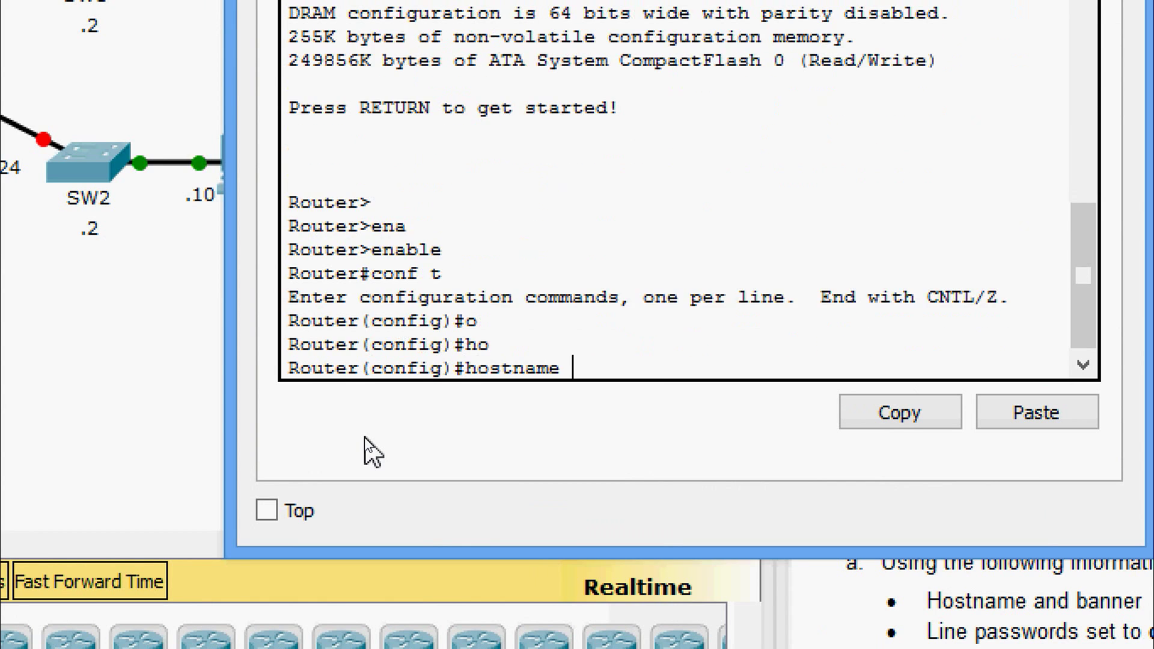
pyautogui.write('RTA')
pyautogui.press('Return')
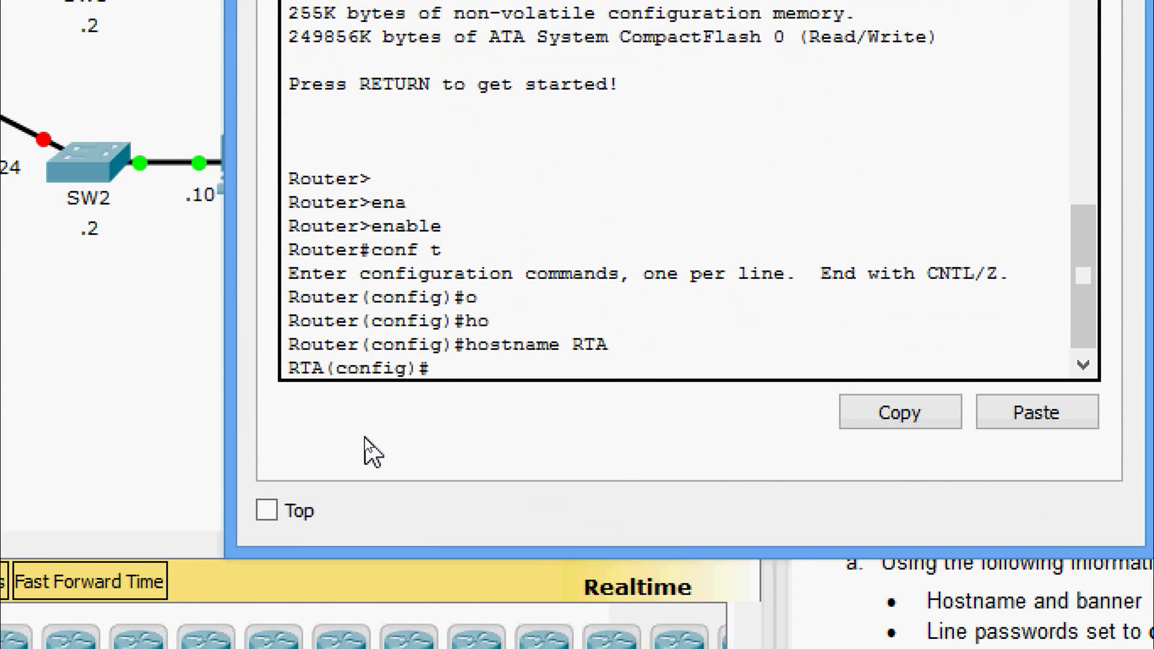
# - Set the MOTD banner to 'This is a secure system. Authorized Access Only!'
pyautogui.write('ba')
pyautogui.press('Tab')
pyautogui.write('mo')
pyautogui.press('Tab')
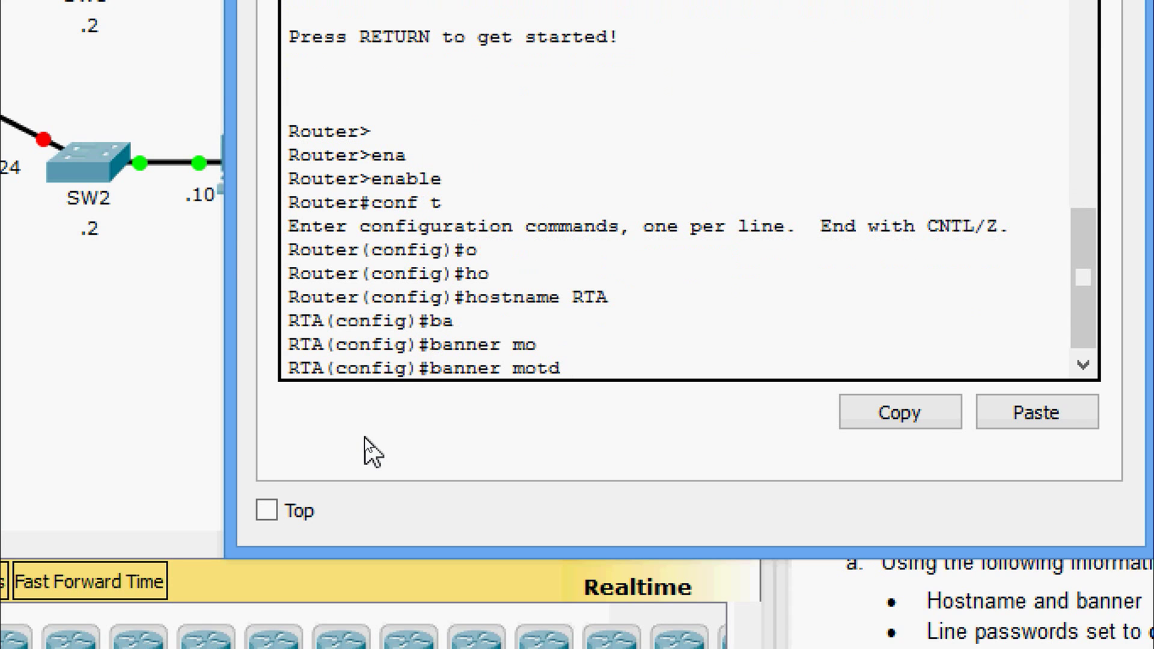
pyautogui.rightClick(583, 368)
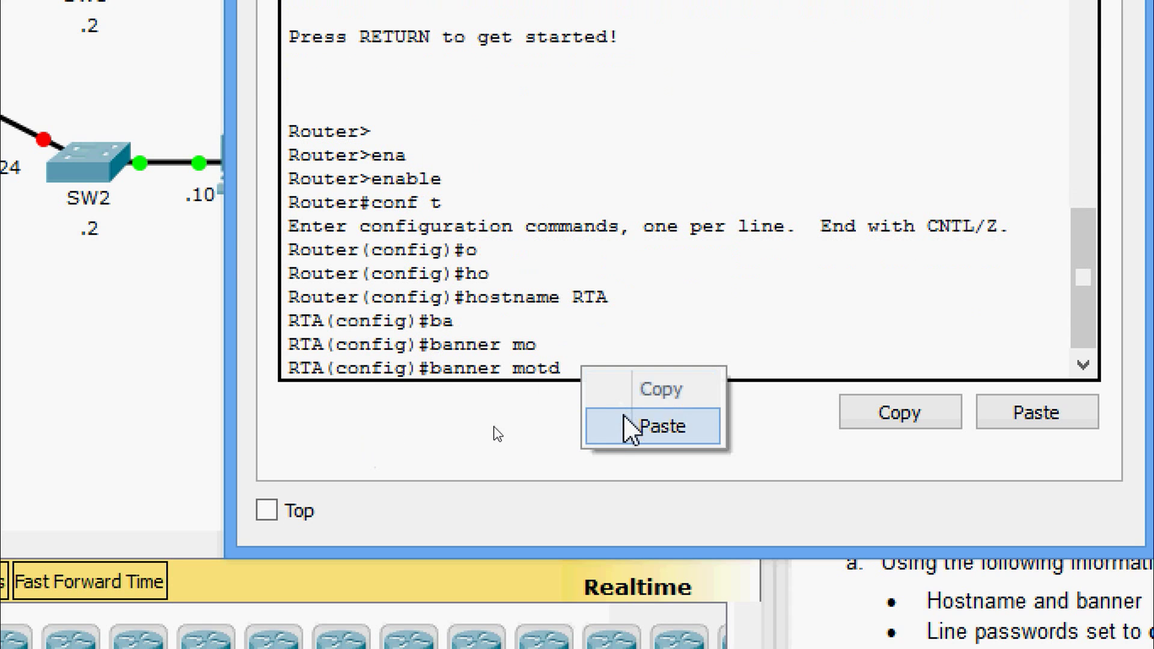
pyautogui.click(625, 421)
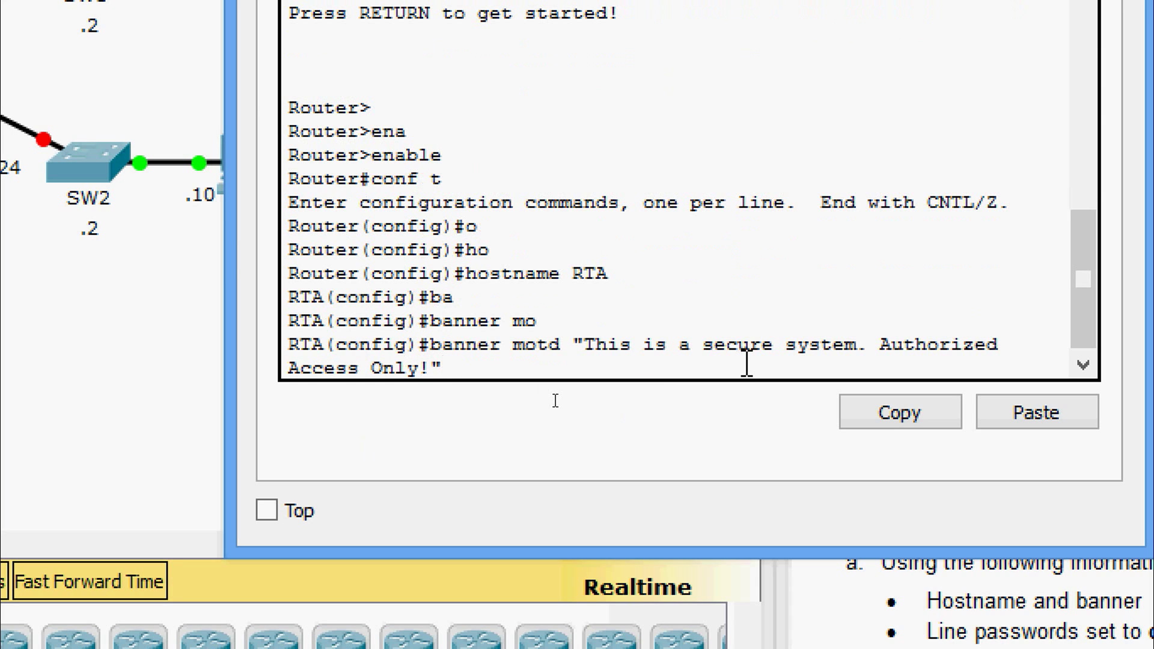
pyautogui.press('Return')
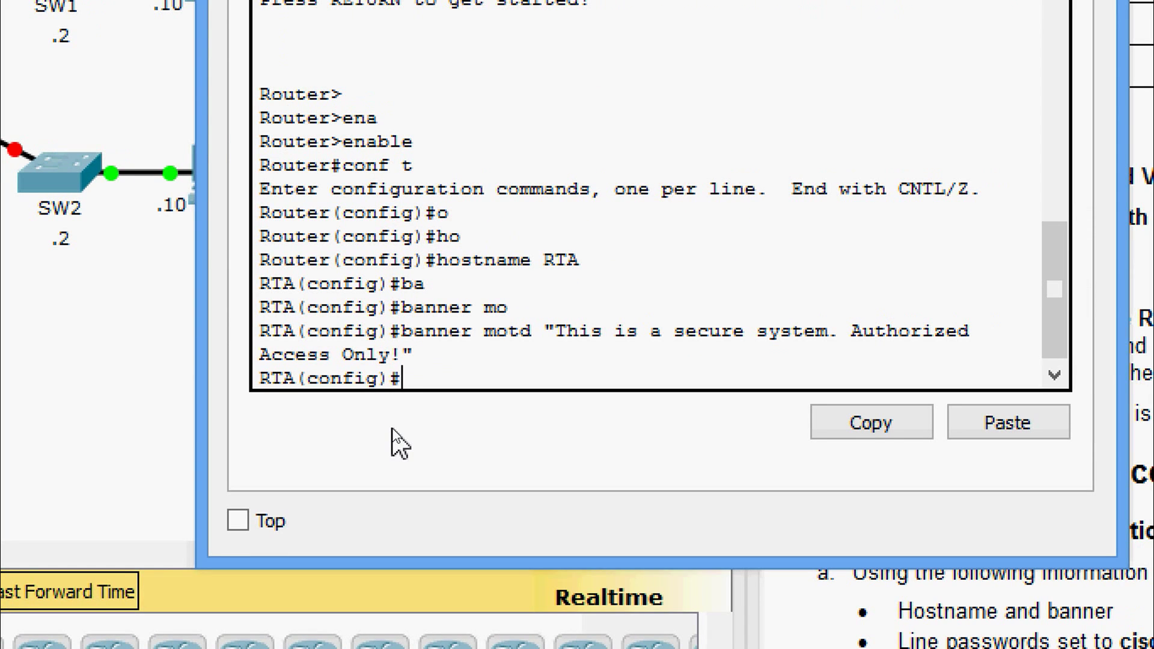
# - Set the line password on console line 0 and require login
pyautogui.write('line con')
pyautogui.press('Tab')
pyautogui.write('0')
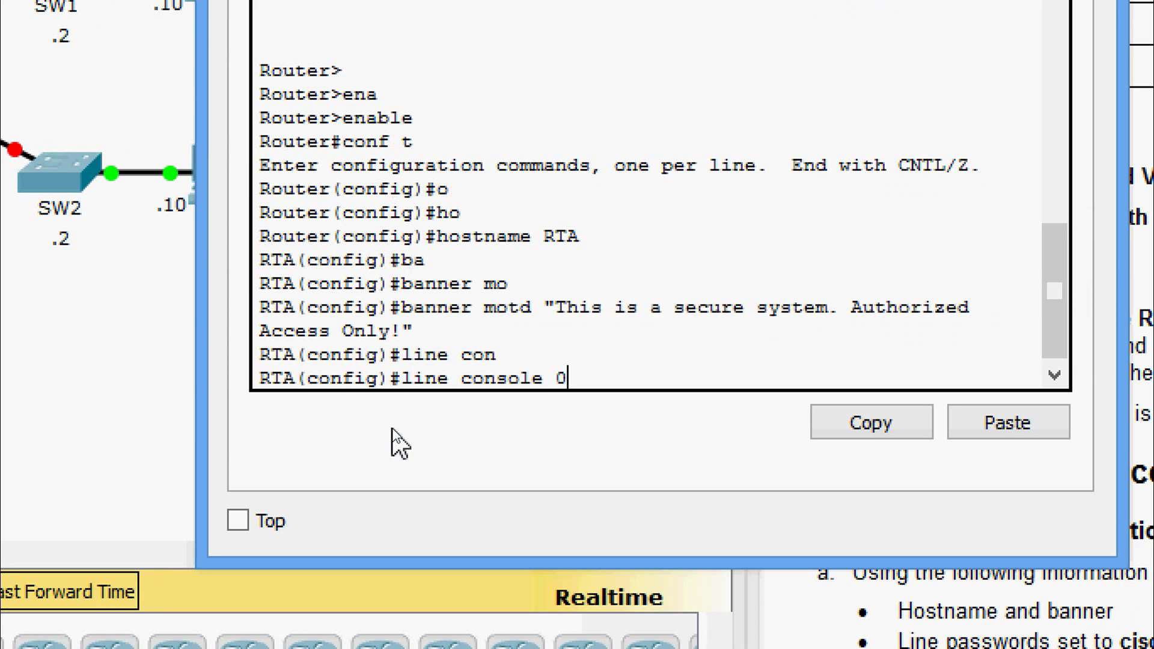
pyautogui.press('Return')
pyautogui.write('pas')
pyautogui.press('Tab')
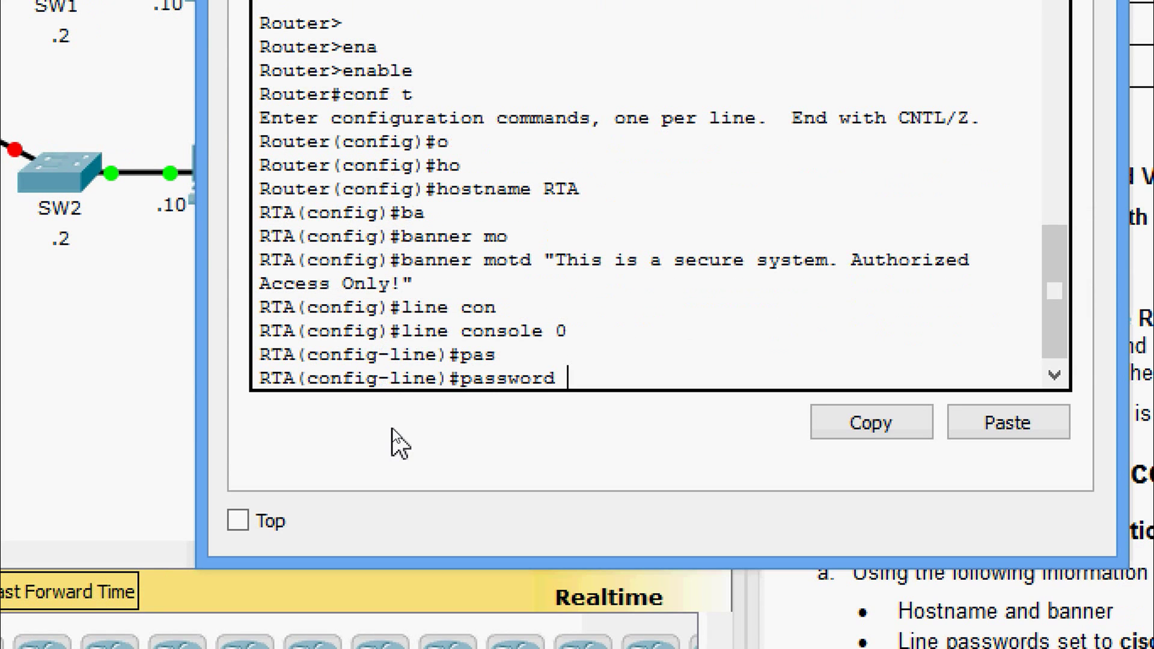
pyautogui.write('cisco')
pyautogui.press('Return')
pyautogui.write('login')
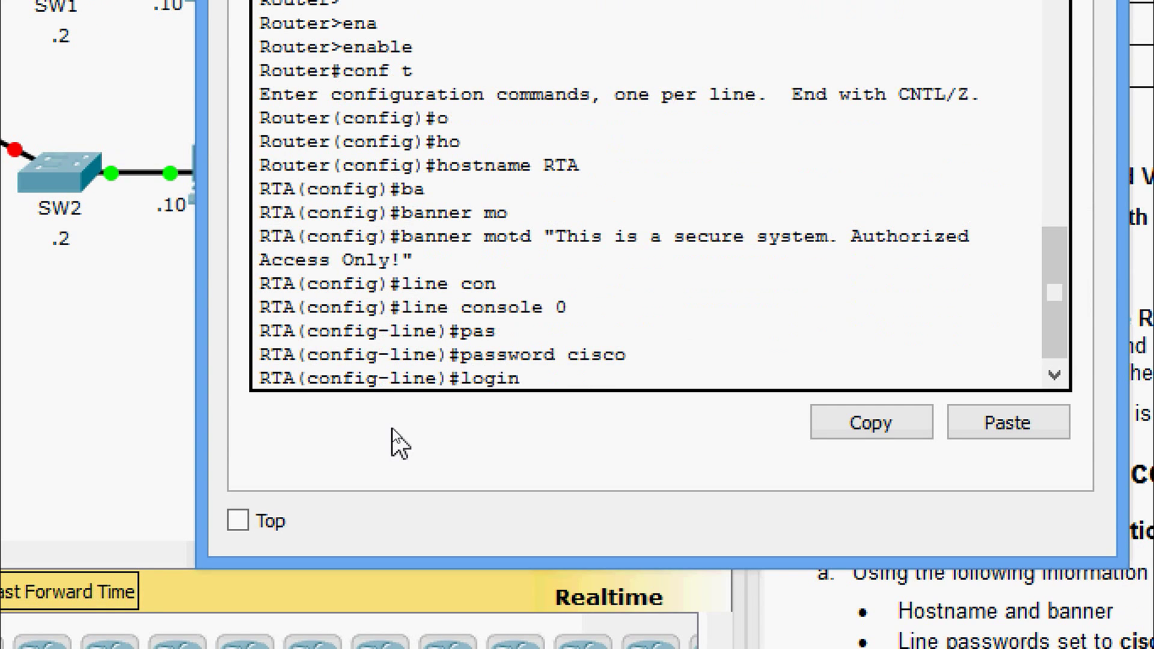
pyautogui.press('Return')
pyautogui.write('exit')
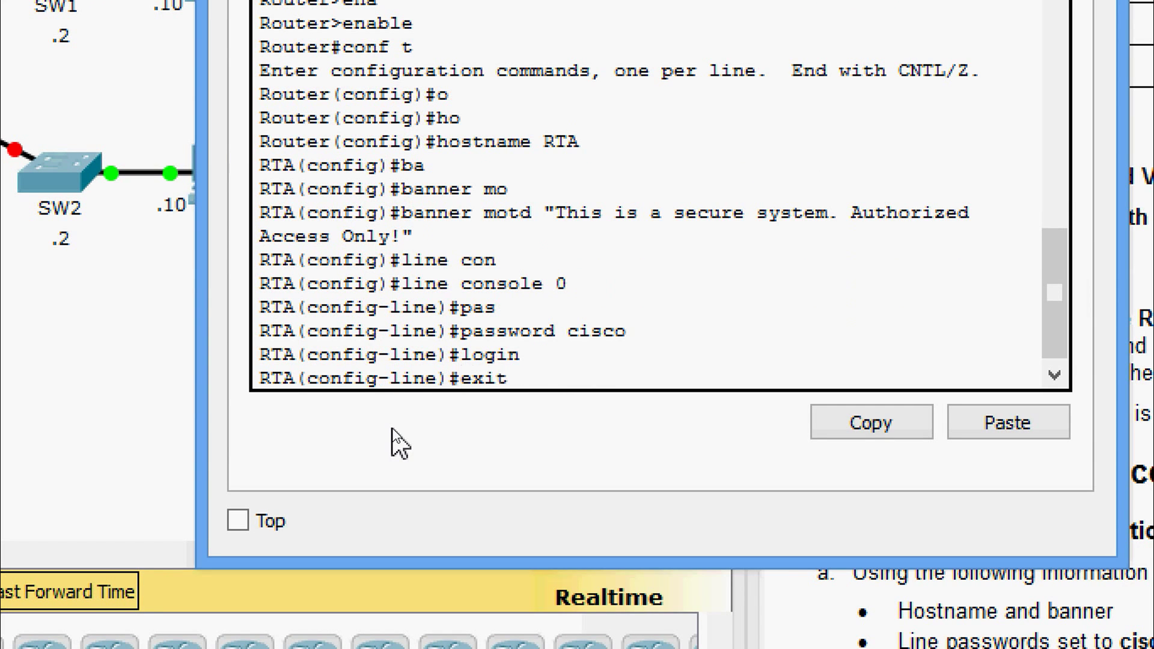
pyautogui.press('Return')
# - Set the same line password on vty lines 0–15 and require login
pyautogui.write('line v')
pyautogui.press('Tab')
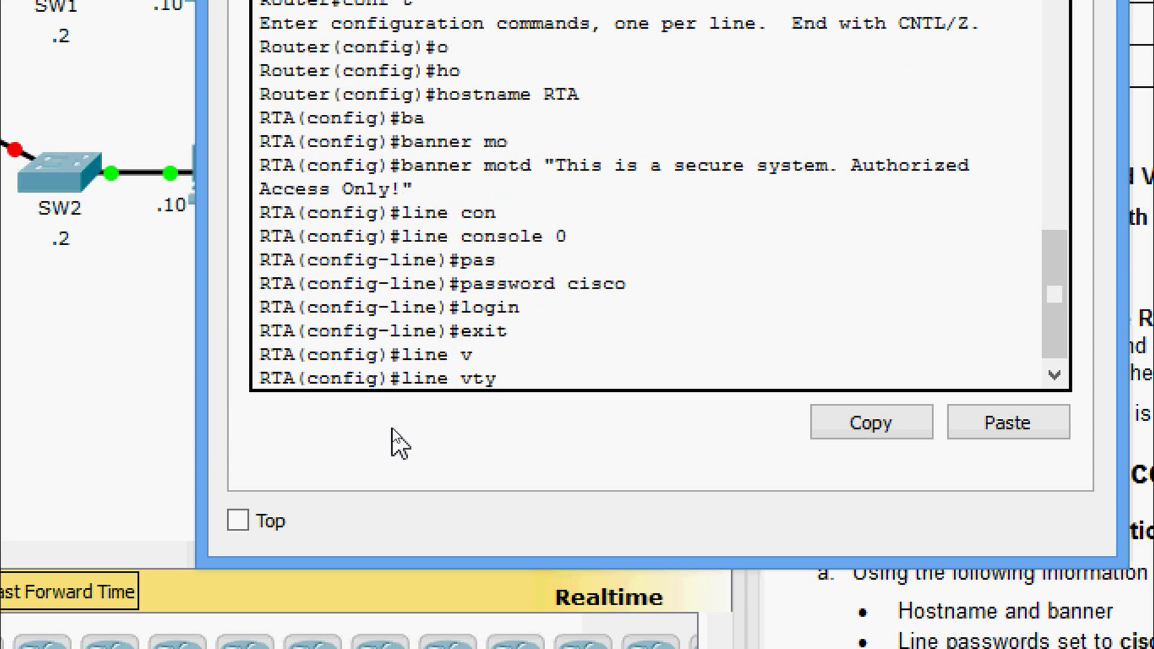
pyautogui.write('0 15')
pyautogui.press('Return')
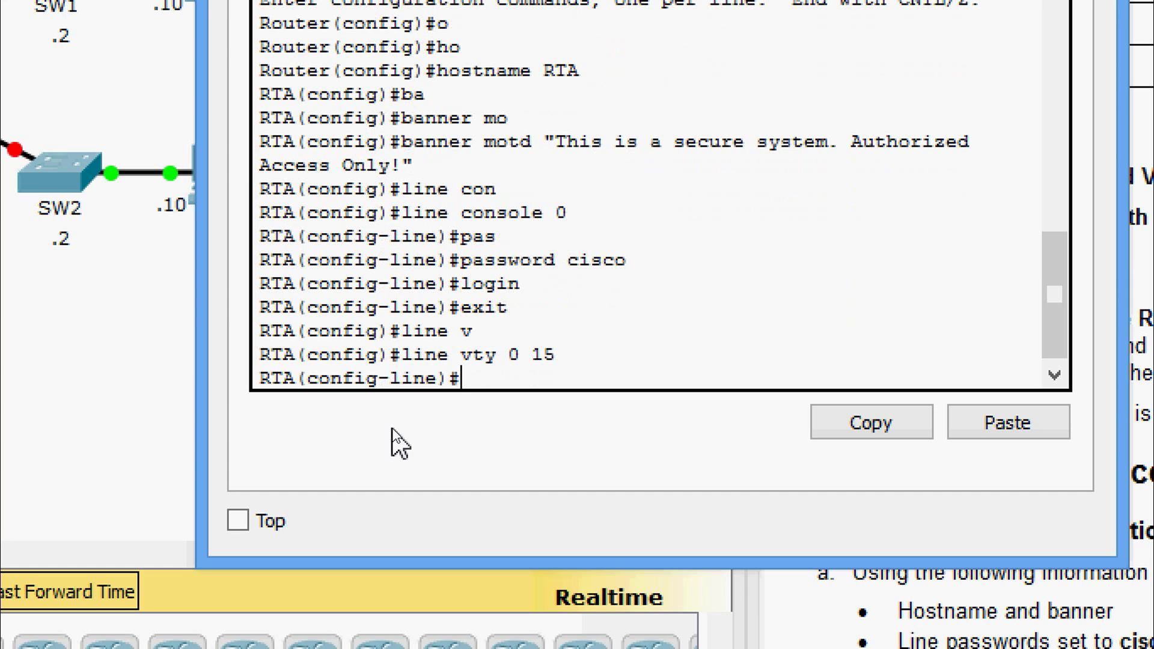
pyautogui.write('pas')
pyautogui.press('Tab')
pyautogui.write('cisco')
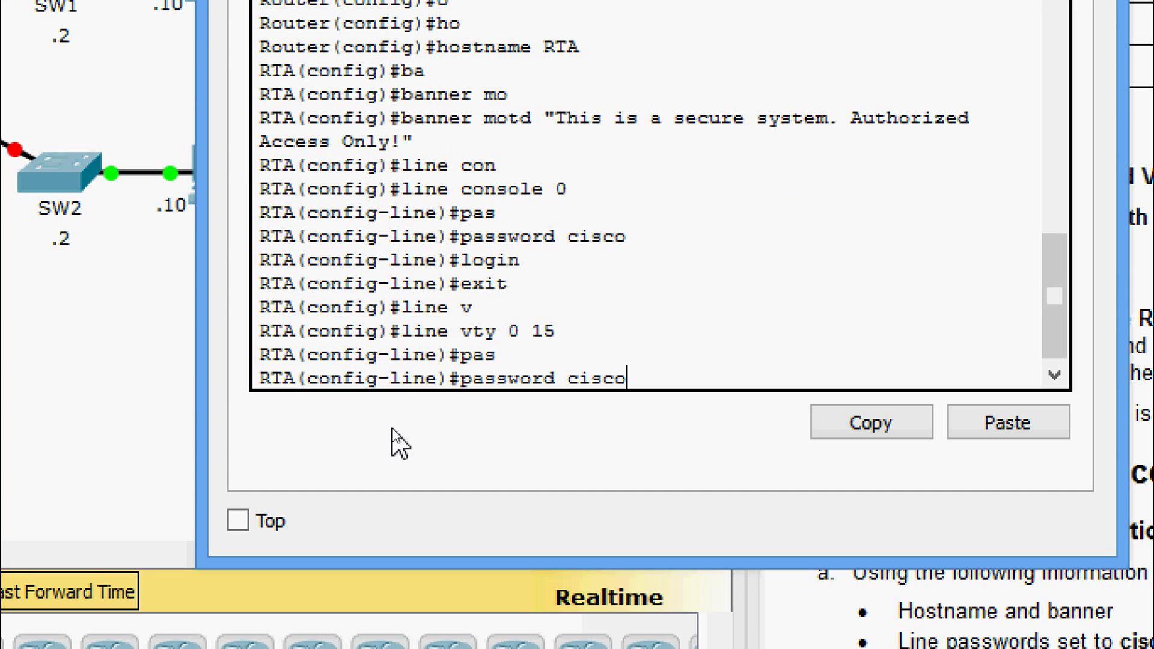
pyautogui.press('Return')
pyautogui.write('login')
pyautogui.press('Return')
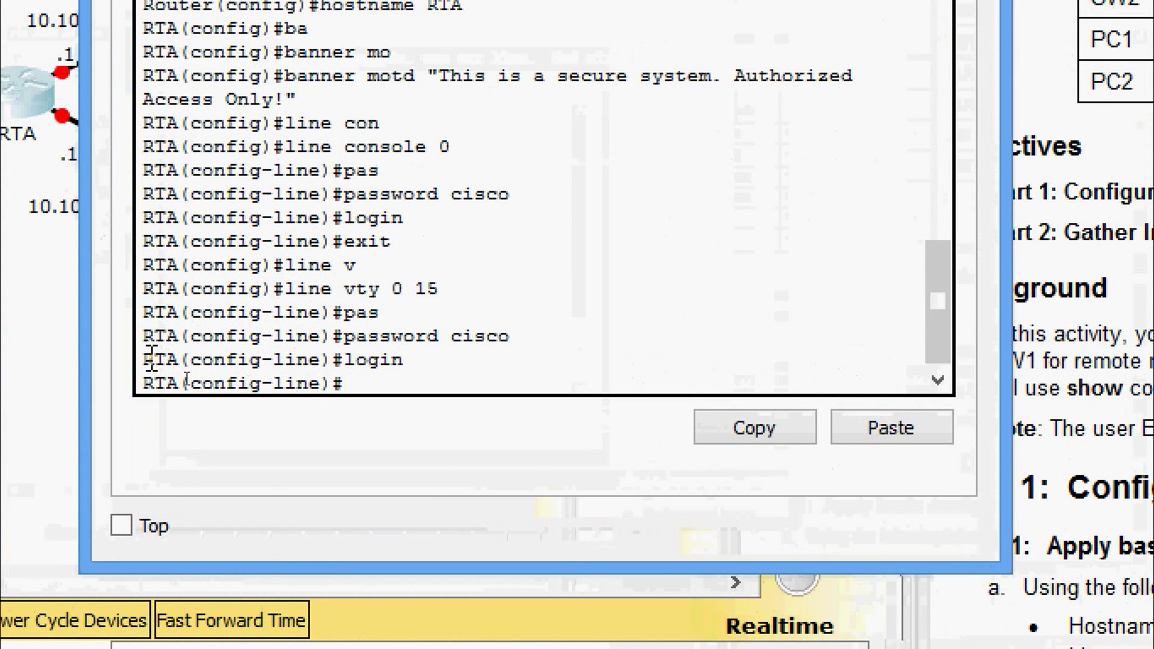
# - Assign 10.10.10.1 with mask 255.255.255.0 to GigabitEthernet0/0
pyautogui.write('exit')
pyautogui.press('Return')
pyautogui.write('inter')
pyautogui.press('Tab')
pyautogui.write('g')
pyautogui.press('Tab')
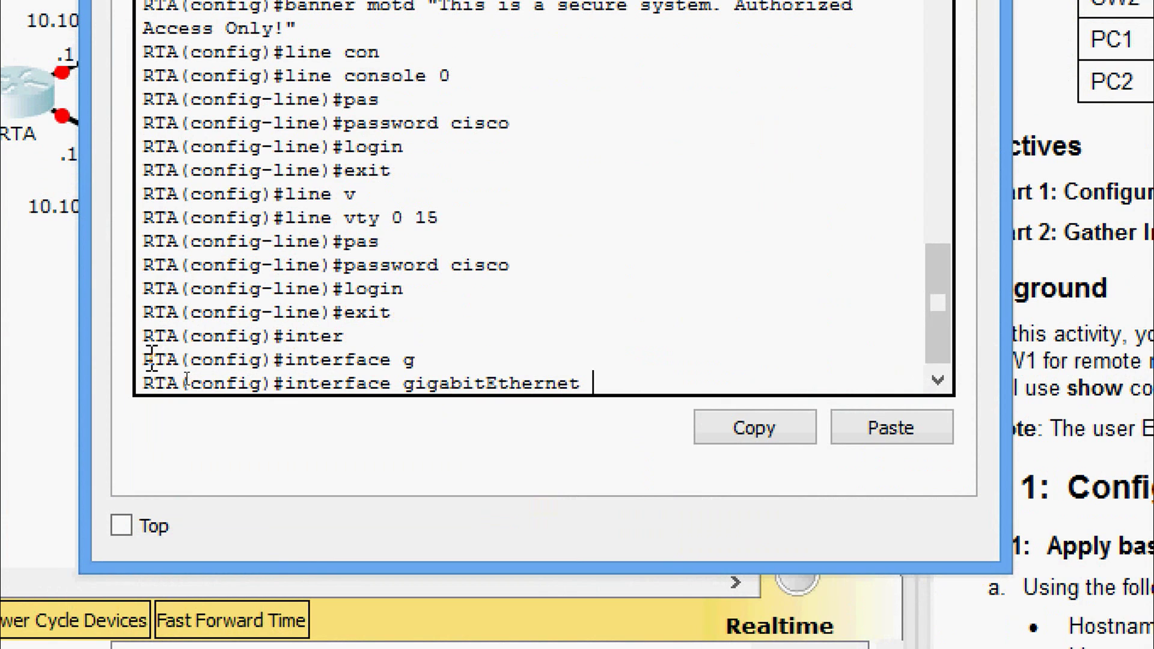
pyautogui.write('0/0')
pyautogui.press('Return')
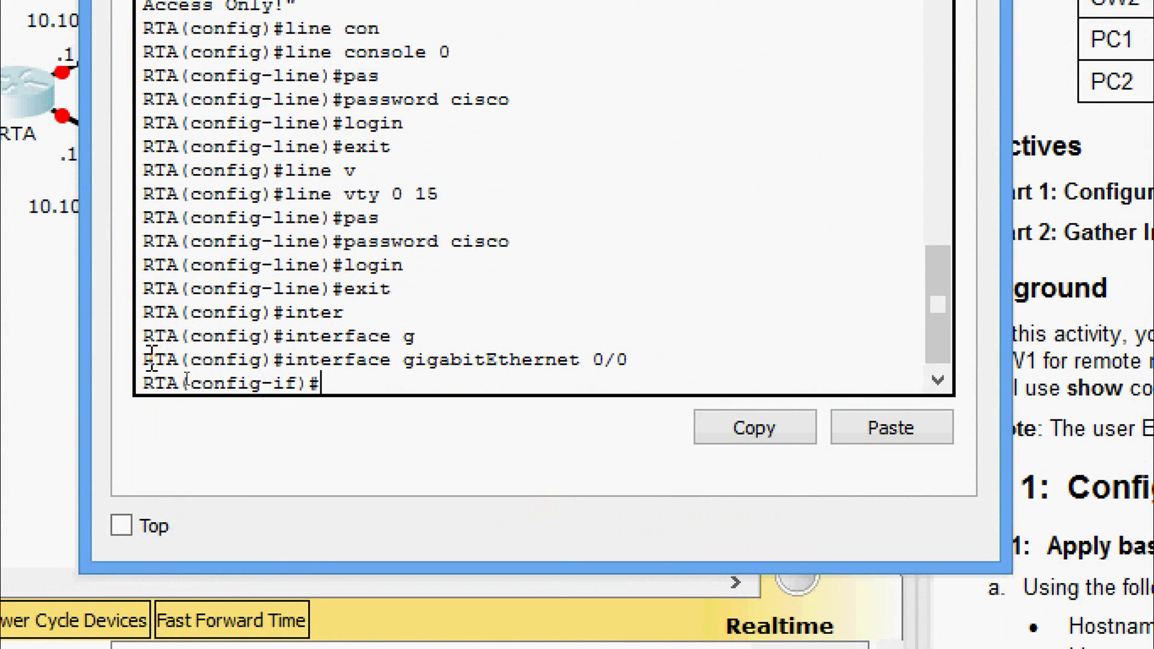
pyautogui.write('ip add')
pyautogui.press('Tab')
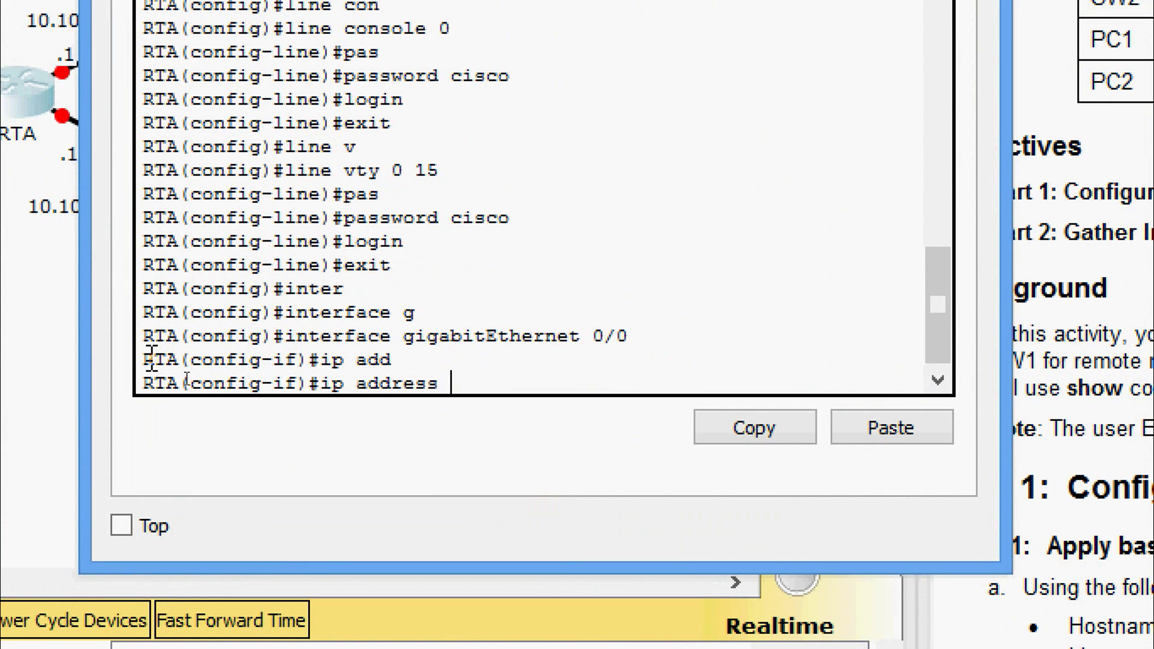
pyautogui.write('10.10.10.1')
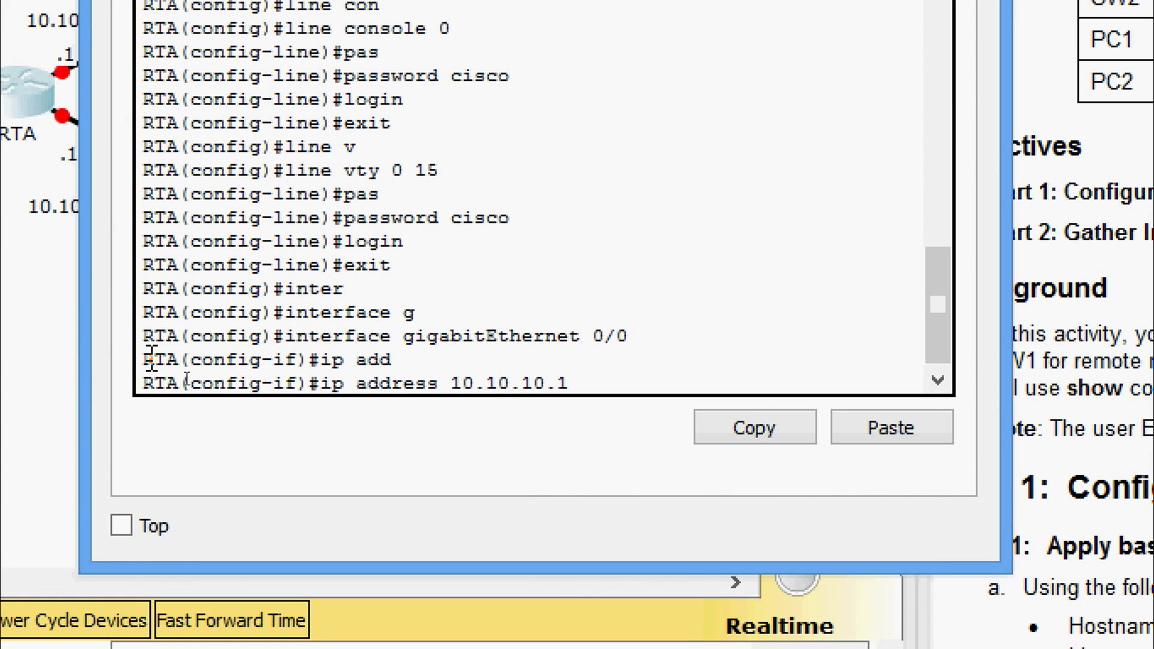
pyautogui.write(' 255.255.255')
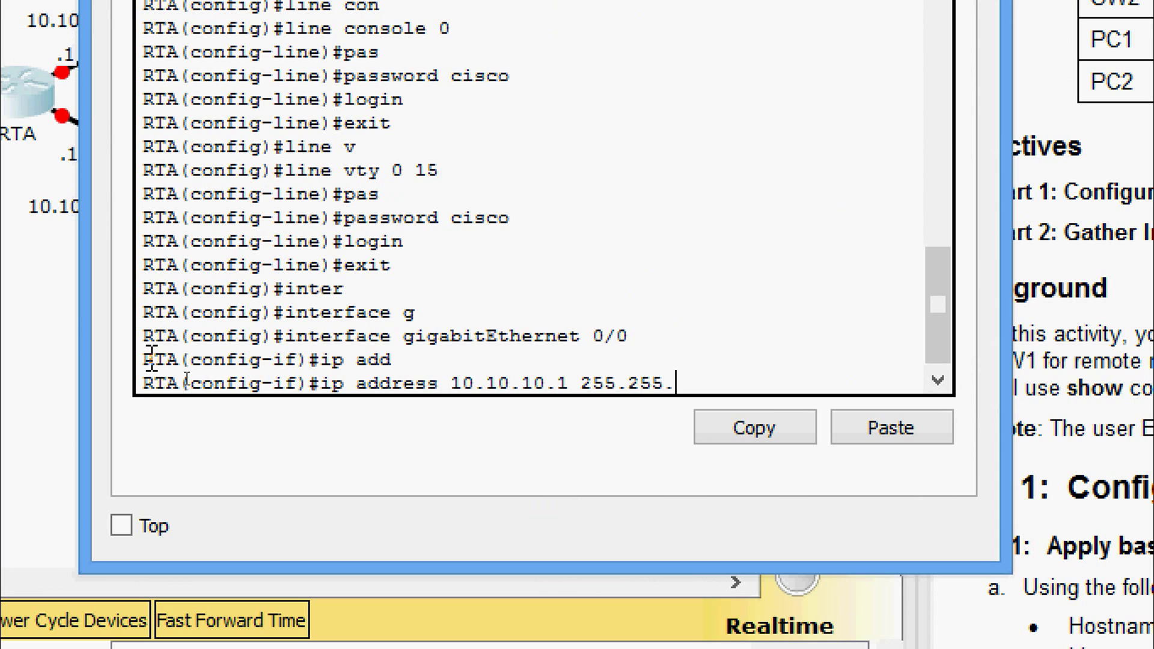
pyautogui.write('.0')
pyautogui.press('Return')
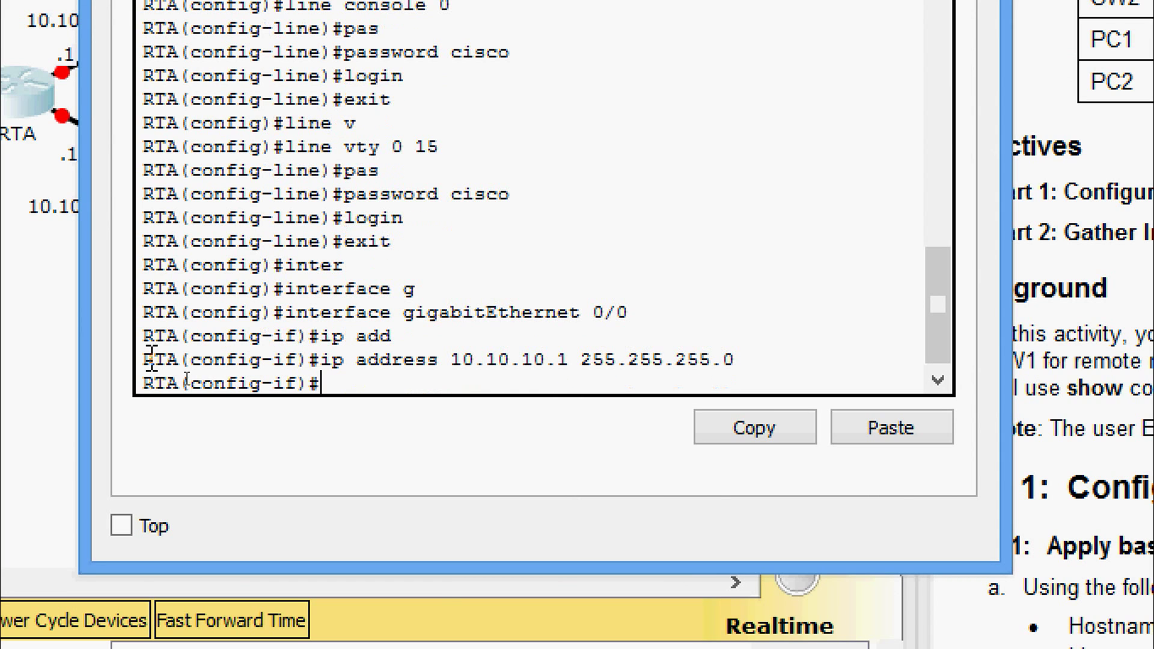
# - Describe Gi0/0 as GigabitEthernet0/0 and bring the interface up
pyautogui.write('des')
pyautogui.press('Tab')
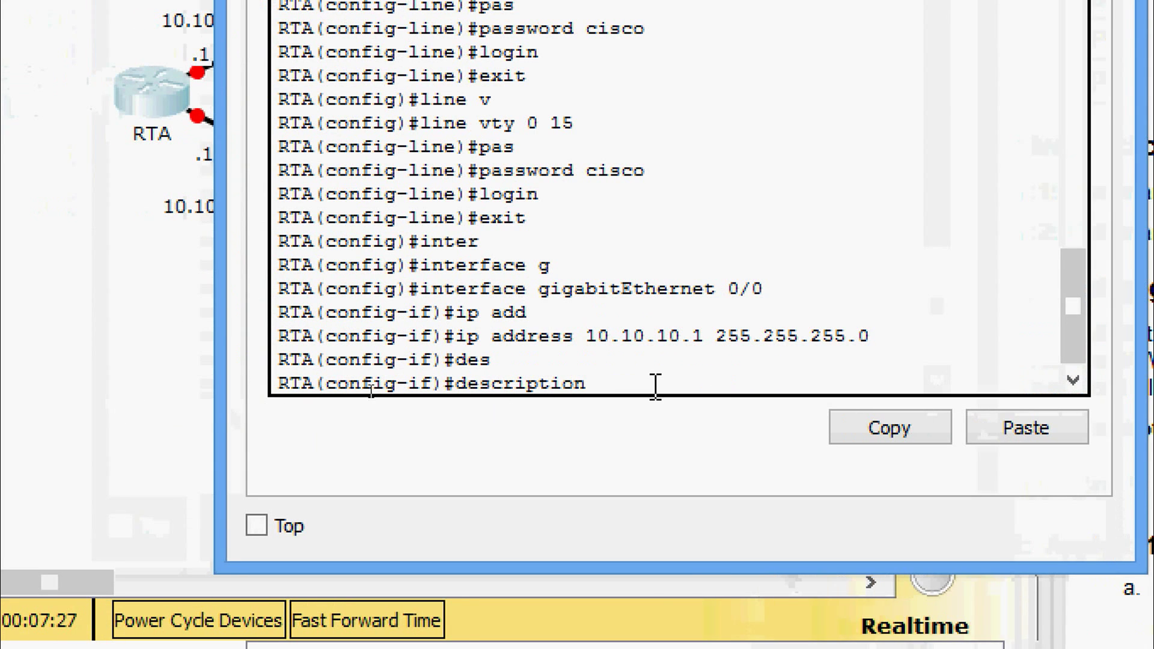
pyautogui.rightClick(655, 385)
pyautogui.click(691, 443)
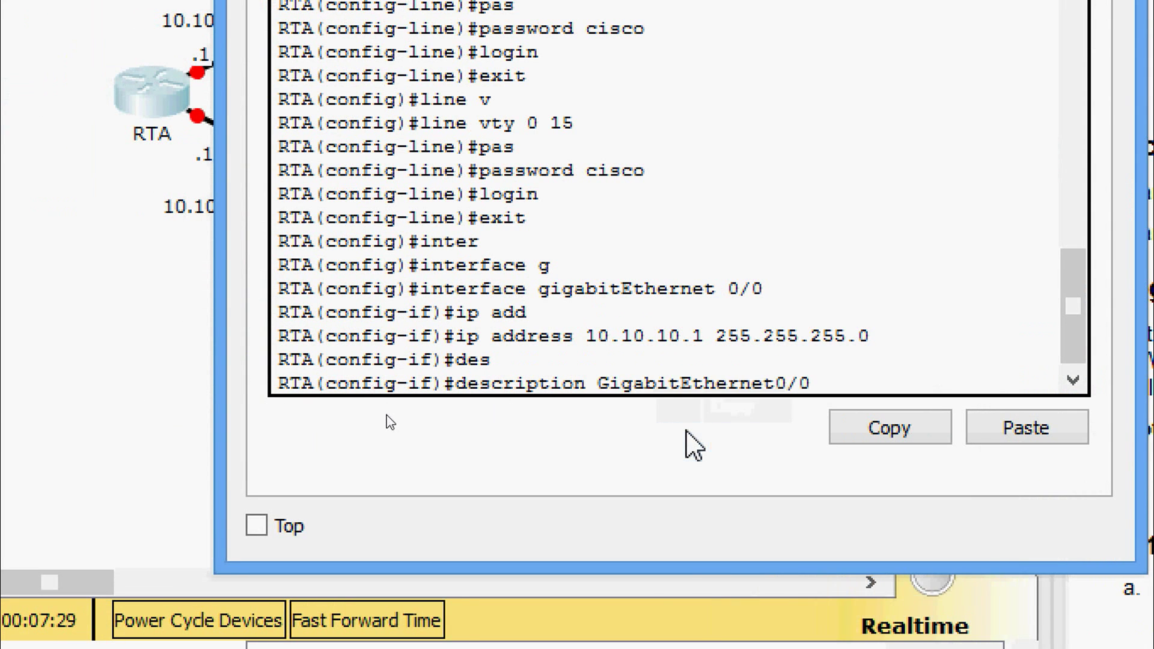
pyautogui.press('Return')
pyautogui.write('no shut')
pyautogui.press('Return')
pyautogui.press('Return')
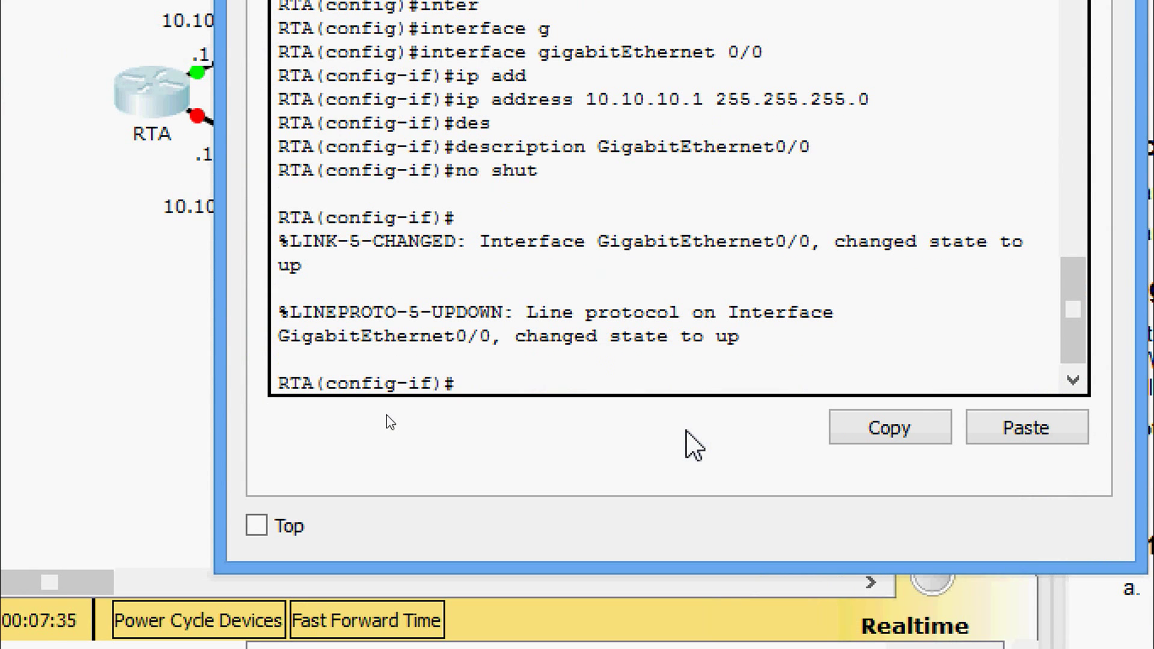
pyautogui.write('int gi 0/1')
# - Assign 10.10.20.1 with mask 255.255.255.0 to GigabitEthernet0/1
pyautogui.press('Return')
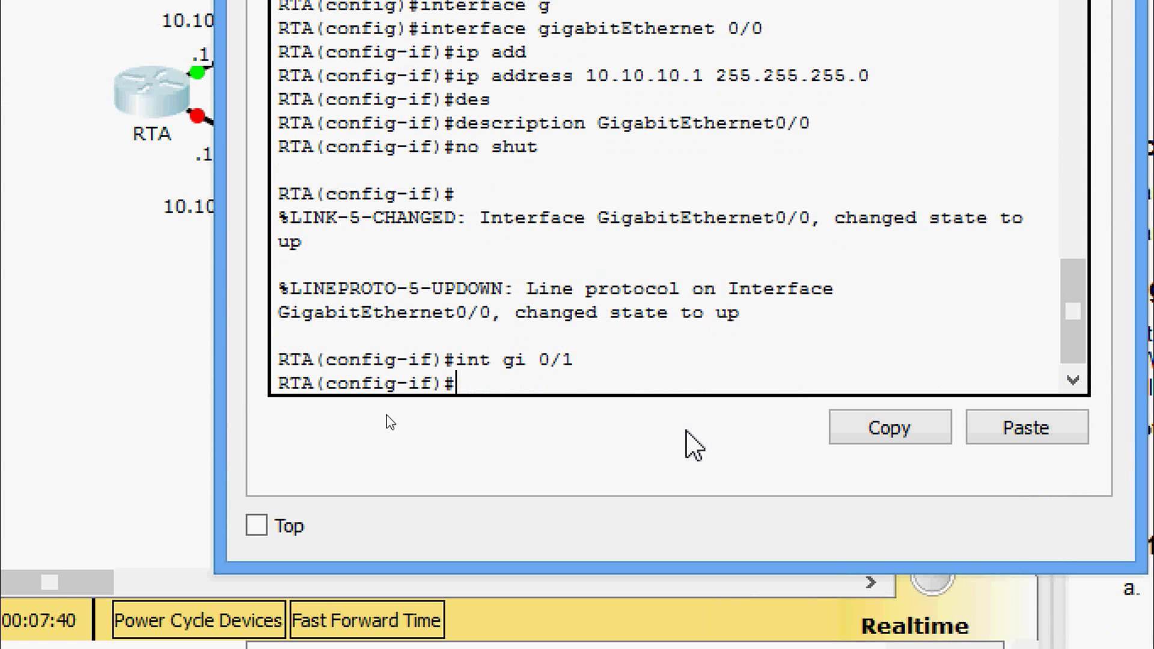
pyautogui.write('ip')
pyautogui.press('BackSpace')
pyautogui.press('BackSpace')
pyautogui.press('BackSpace')
pyautogui.press('BackSpace')
pyautogui.press('Up')
pyautogui.press('Up')
pyautogui.press('Up')
pyautogui.press('Up')
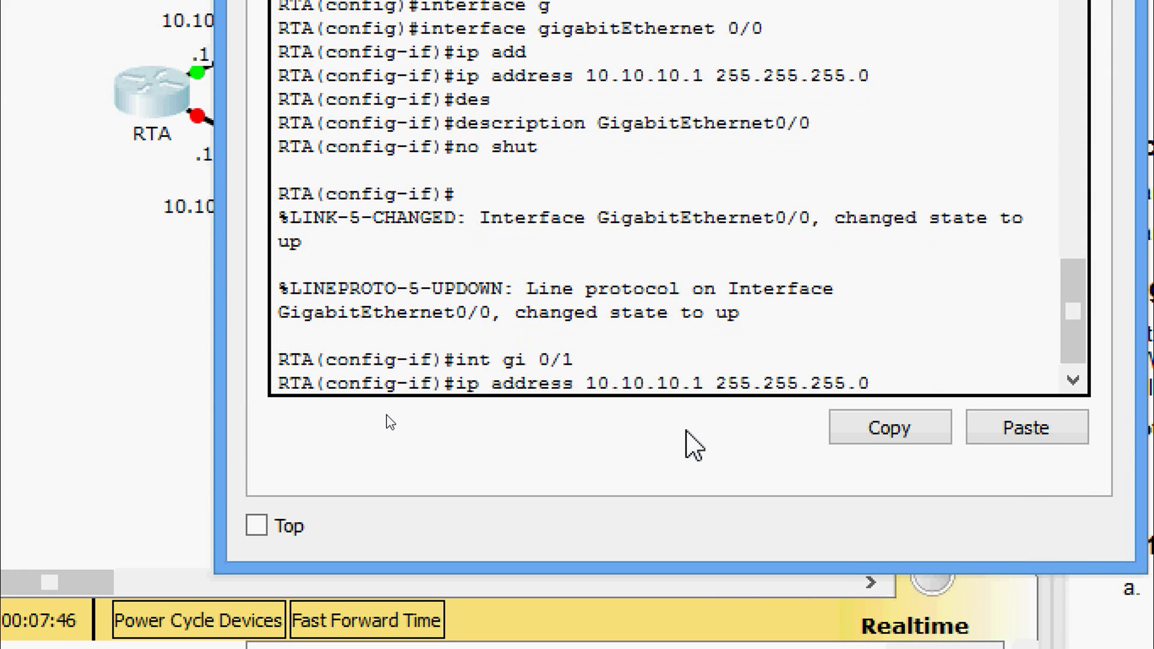
pyautogui.press('Left')
pyautogui.press('Left')
pyautogui.press('Left')
pyautogui.press('Left')
pyautogui.press('Left')
pyautogui.press('Left')
pyautogui.press('BackSpace')
pyautogui.write('2')
pyautogui.press('Return')
# - Describe Gi0/1 as GigabitEthernet0/1 and bring the interface up
pyautogui.write('des')
pyautogui.press('Tab')
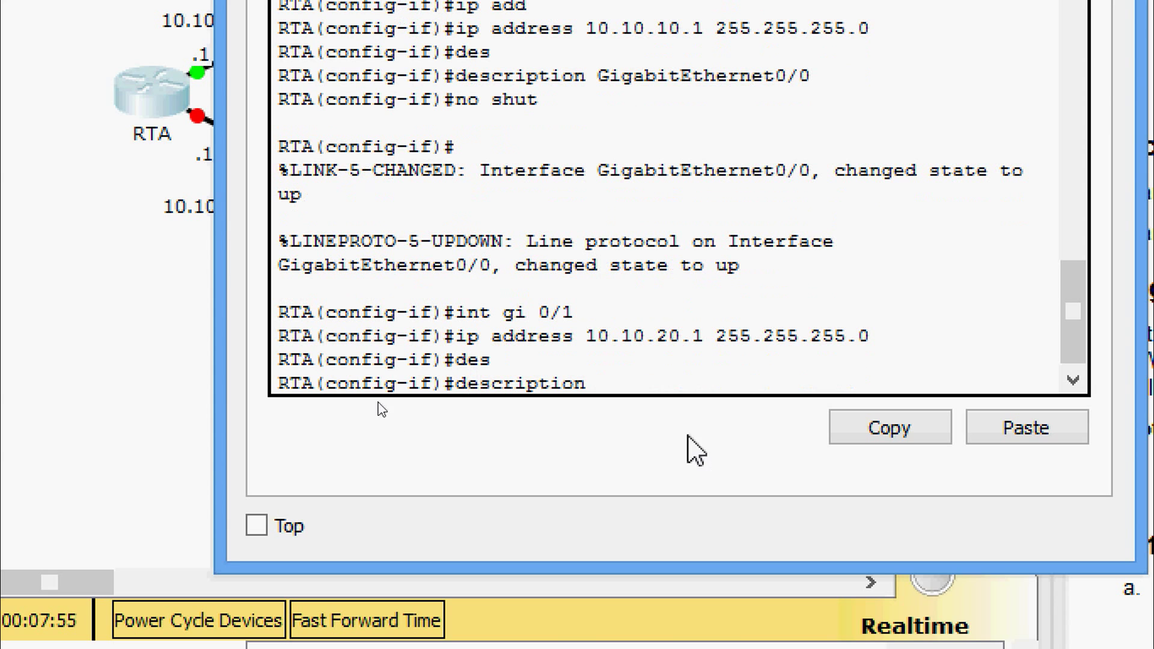
pyautogui.rightClick(661, 387)
pyautogui.click(692, 444)
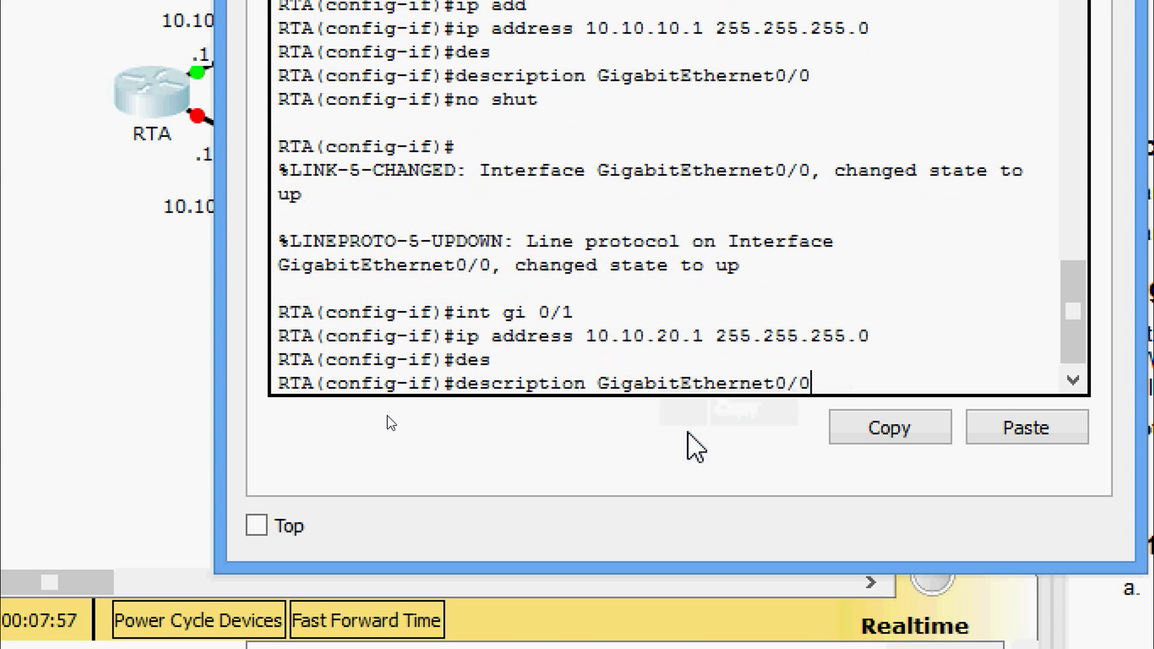
pyautogui.press('BackSpace')
pyautogui.write('1')
pyautogui.press('Return')
pyautogui.write('no shut')
pyautogui.press('Return')
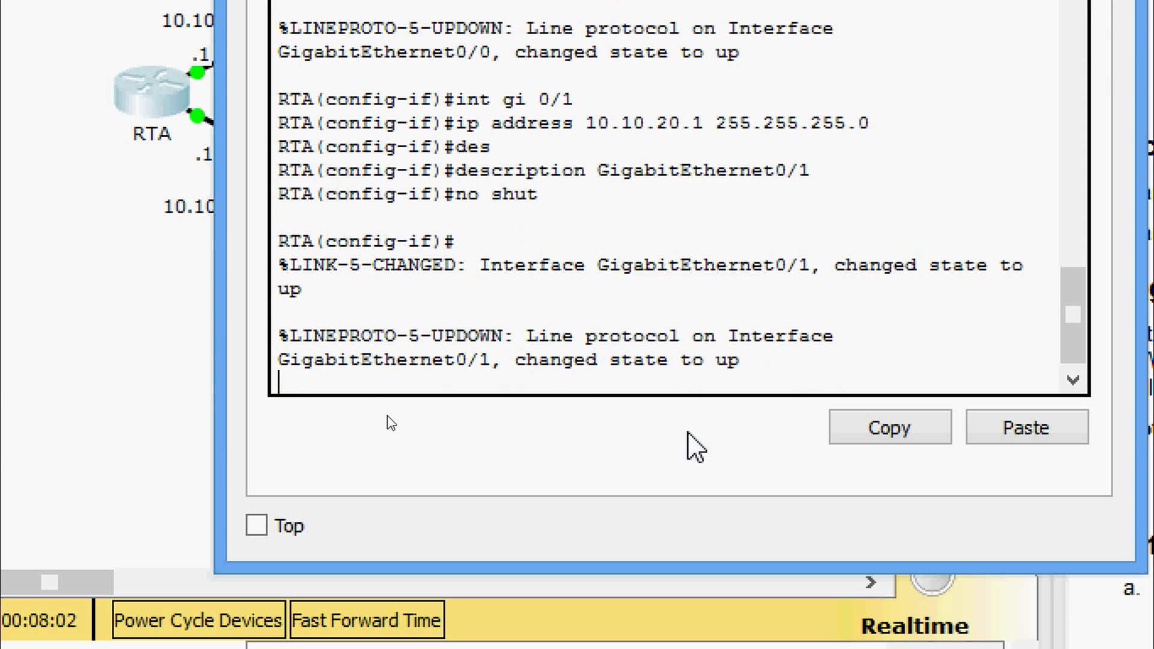
pyautogui.press('Return')
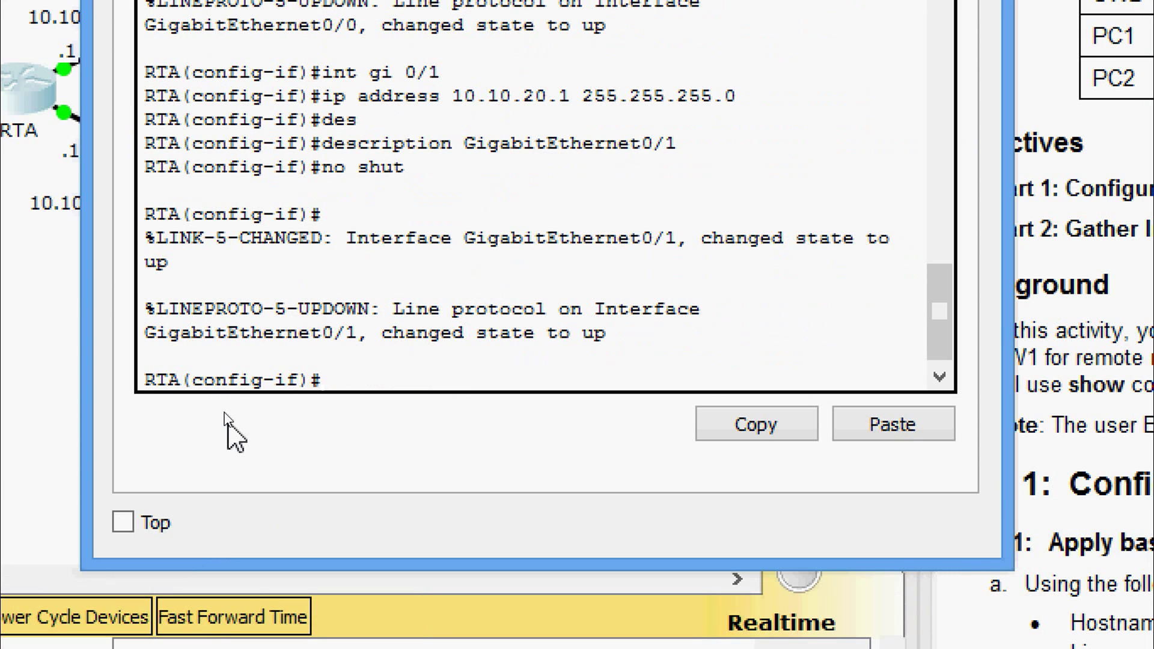
# - Save RTA's running configuration to startup-config
pyautogui.hotkey('ctrl', 'z')
pyautogui.press('Return')
pyautogui.write('cop')
pyautogui.press('Tab')
pyautogui.write('r')
pyautogui.press('Tab')
pyautogui.write('st')
pyautogui.press('Tab')
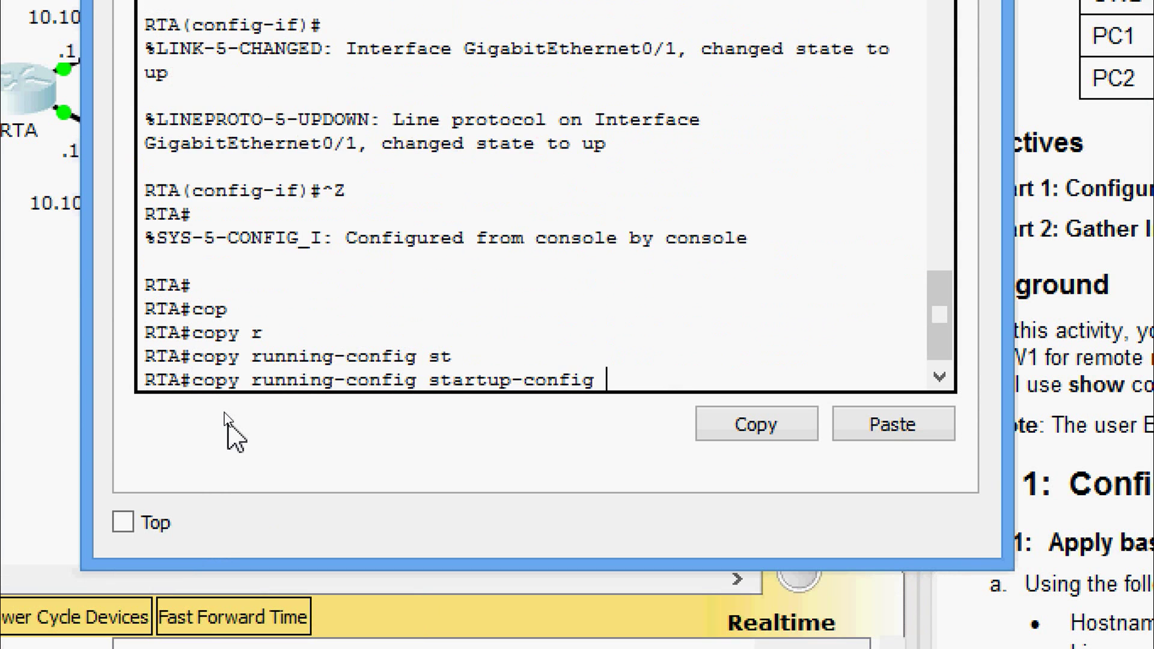
pyautogui.press('Return')
pyautogui.press('Return')
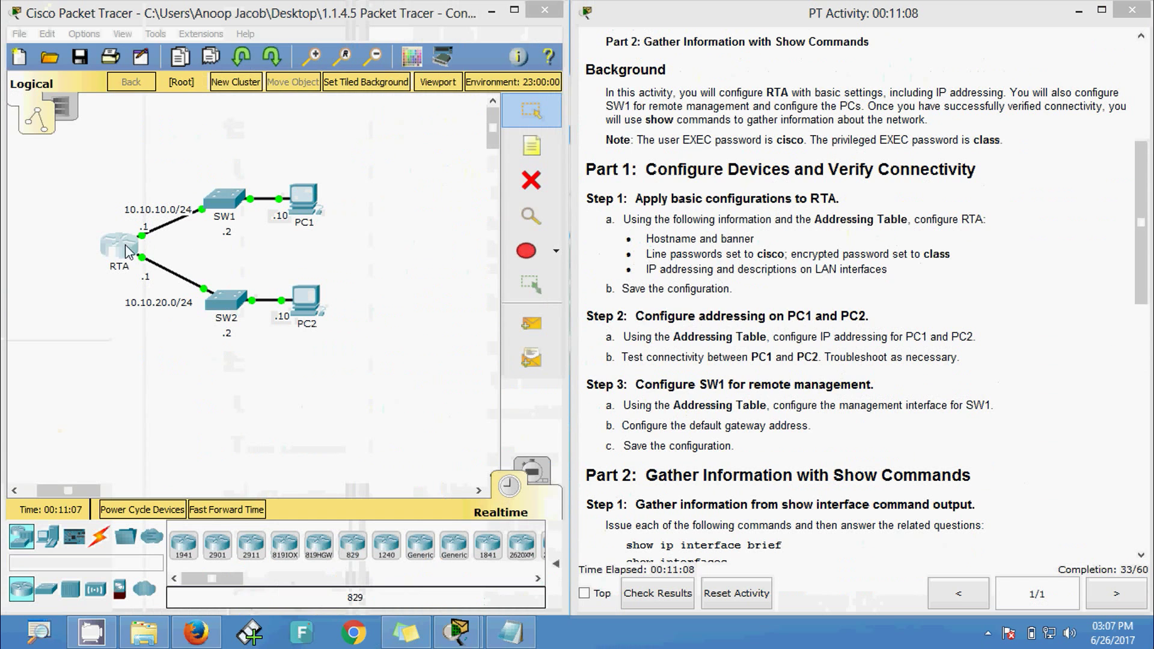
# - Set an encrypted enable secret with the lab's privileged EXEC password
pyautogui.click(124, 248)
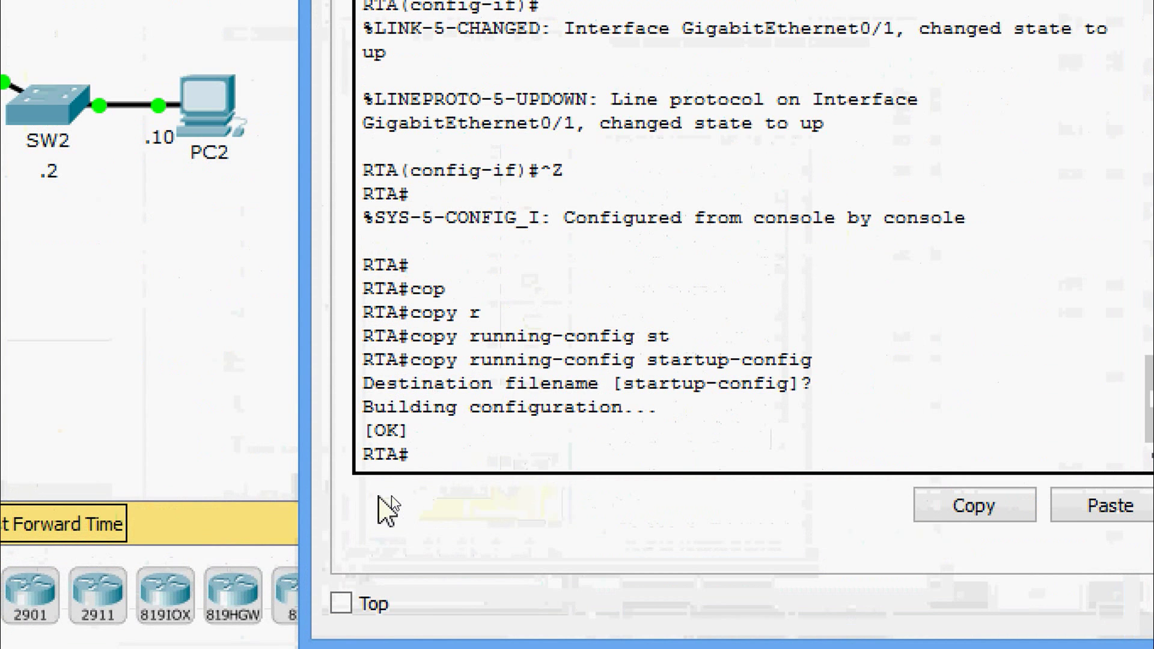
pyautogui.press('Return')
pyautogui.press('Return')
pyautogui.write('conf t')
pyautogui.press('Return')
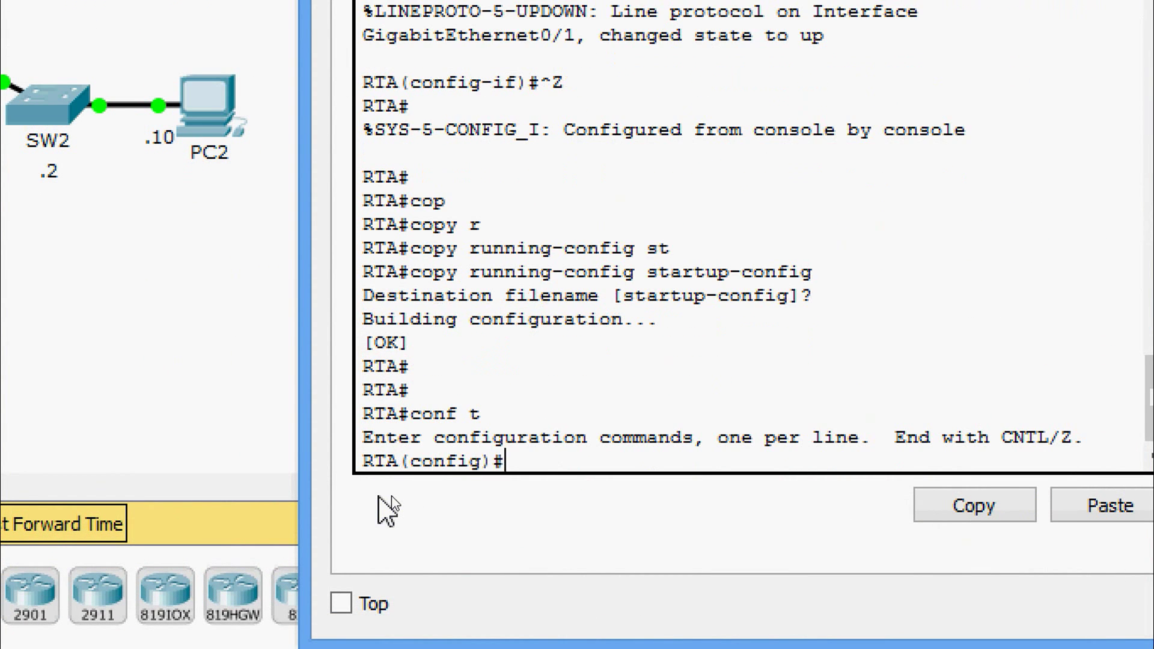
pyautogui.write('ena')
pyautogui.press('Tab')
pyautogui.write('se')
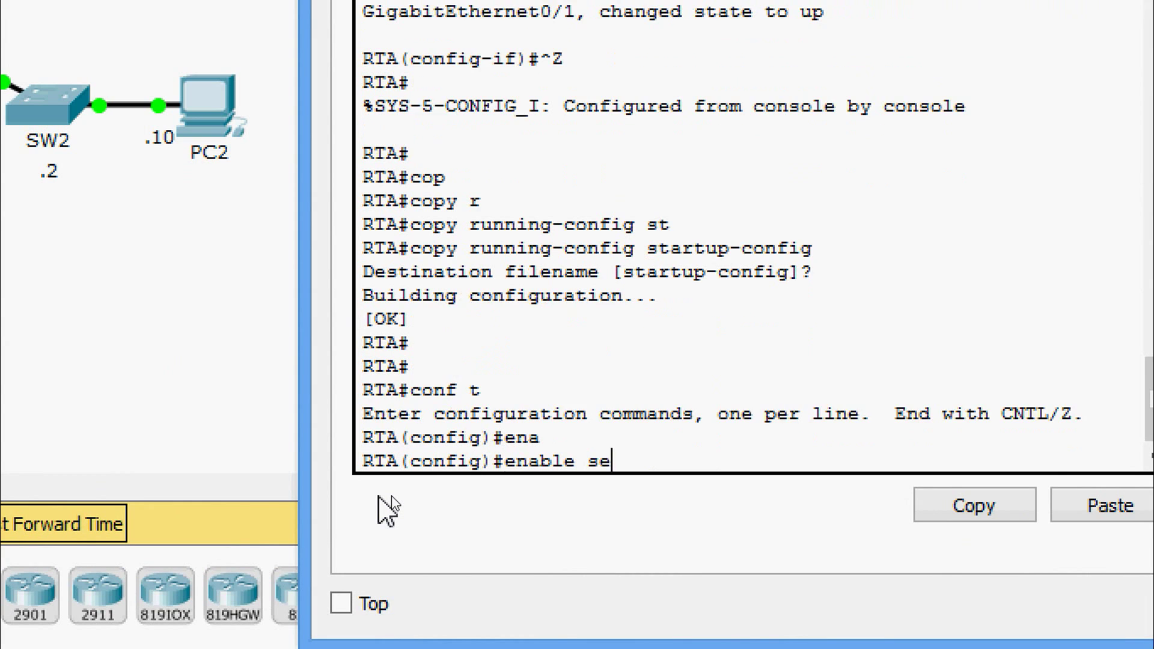
pyautogui.press('Tab')
pyautogui.write('cl')
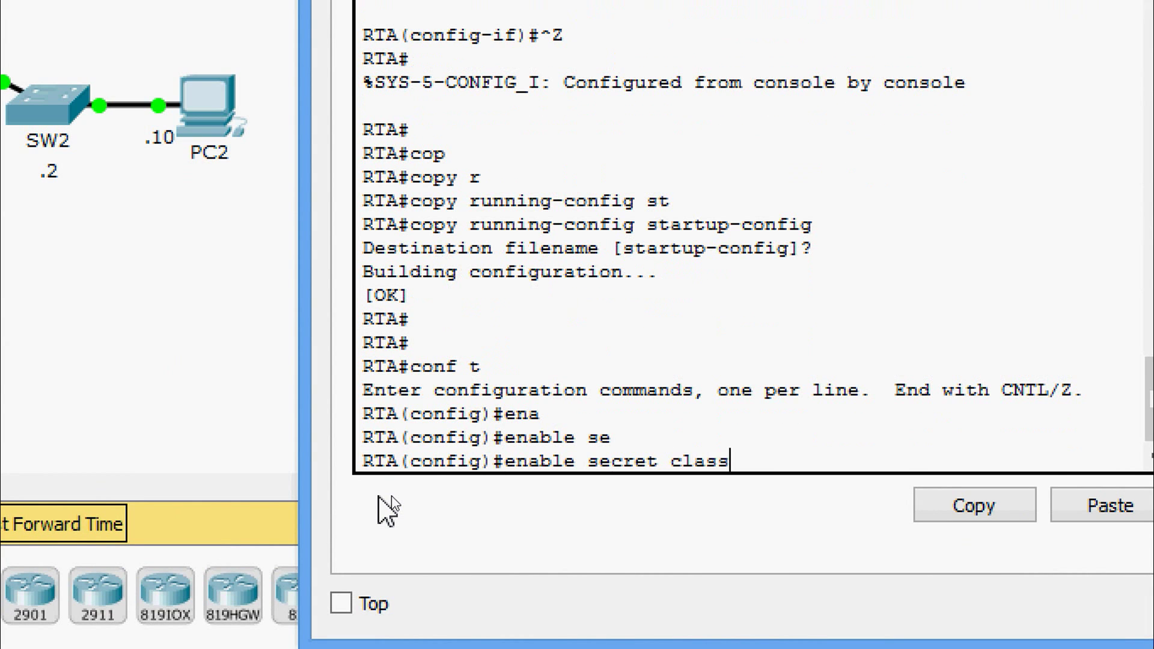
pyautogui.write('ass')
pyautogui.press('Return')
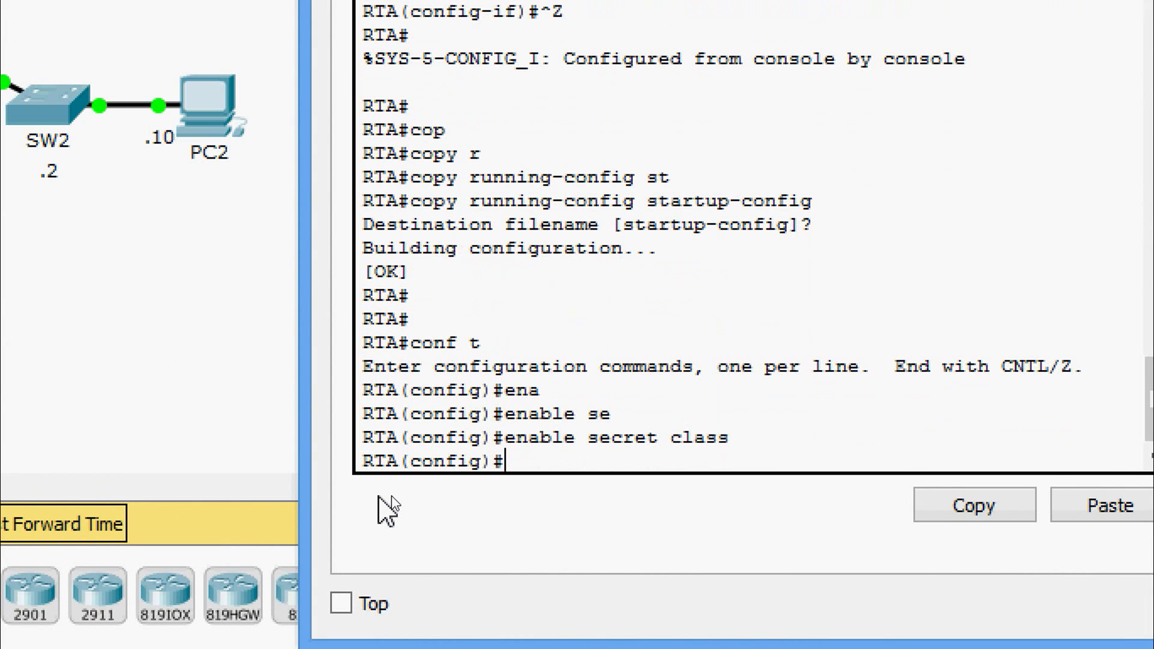
# - Save the updated configuration to startup-config again
pyautogui.hotkey('ctrl', 'z')
pyautogui.press('Return')
pyautogui.press('Return')
pyautogui.write('cop')
pyautogui.press('Tab')
pyautogui.write('r')
pyautogui.press('Tab')
pyautogui.write('st')
pyautogui.press('Tab')
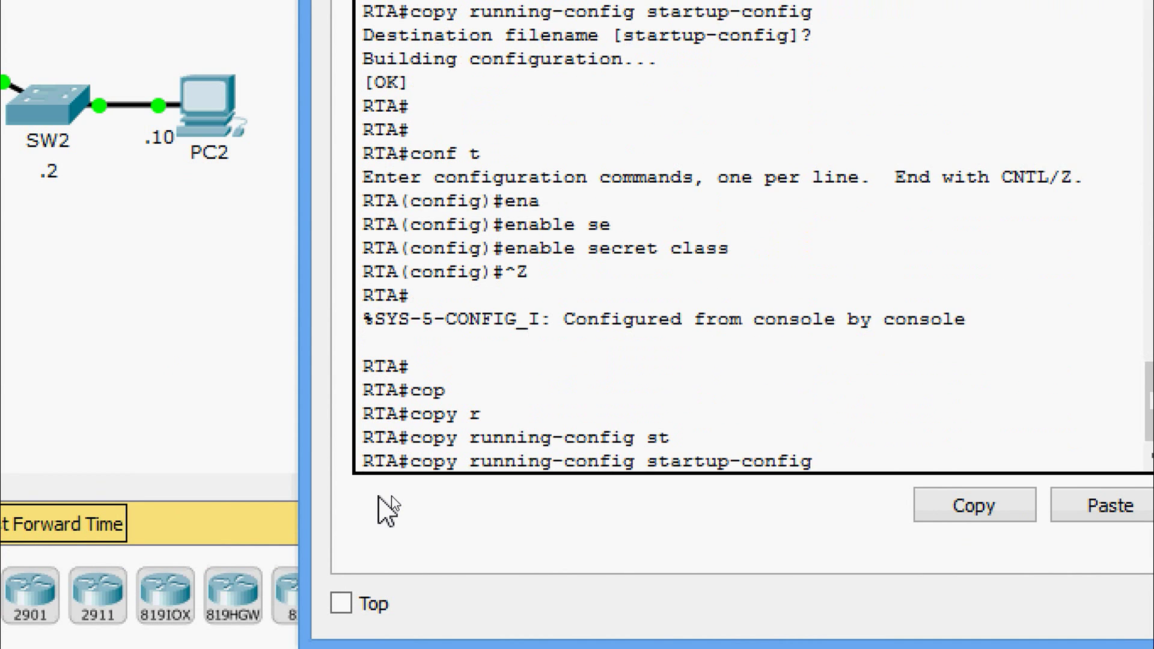
pyautogui.press('Return')
pyautogui.press('Return')
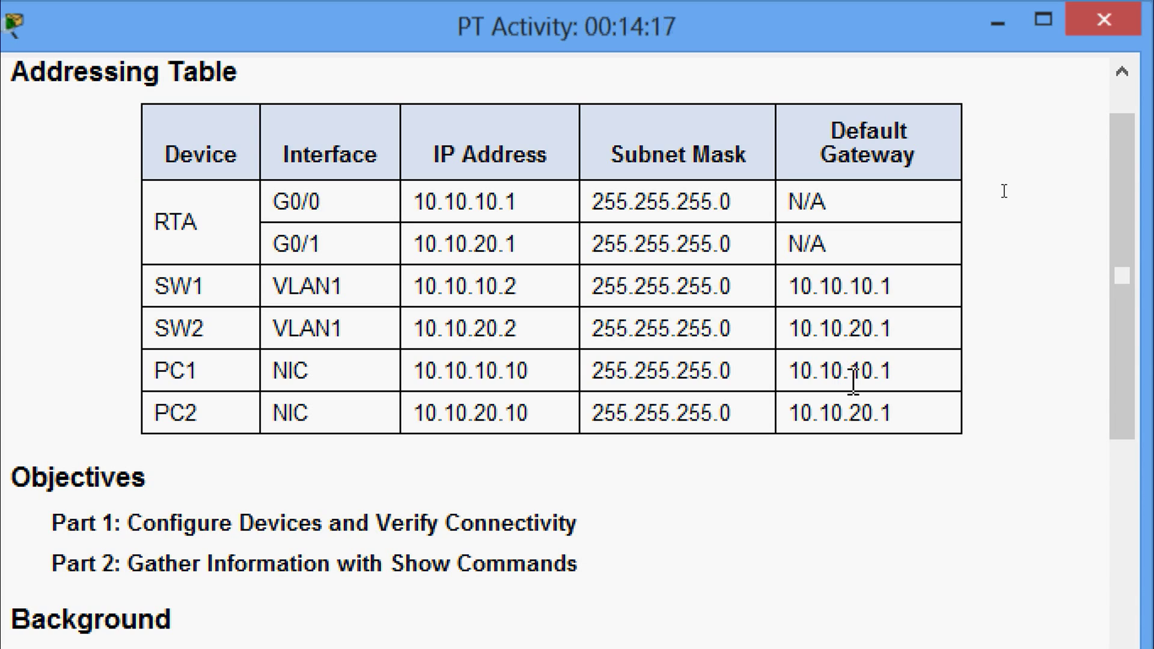
pyautogui.moveTo(860, 378); pyautogui.dragTo(800, 380)
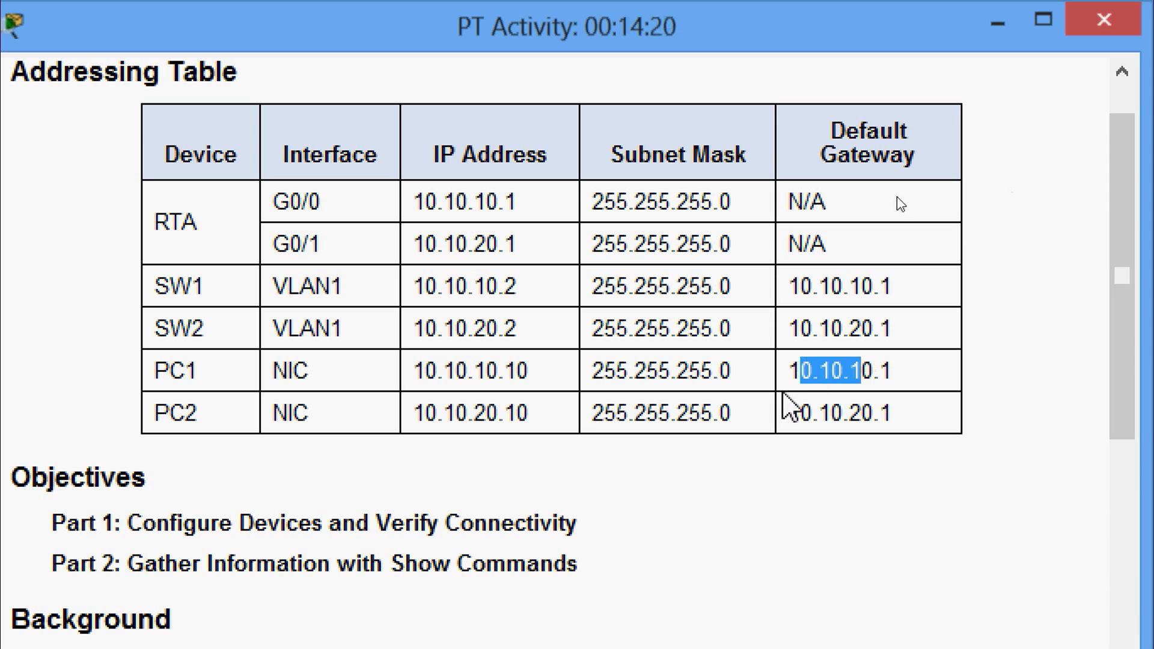
pyautogui.click(420, 416)
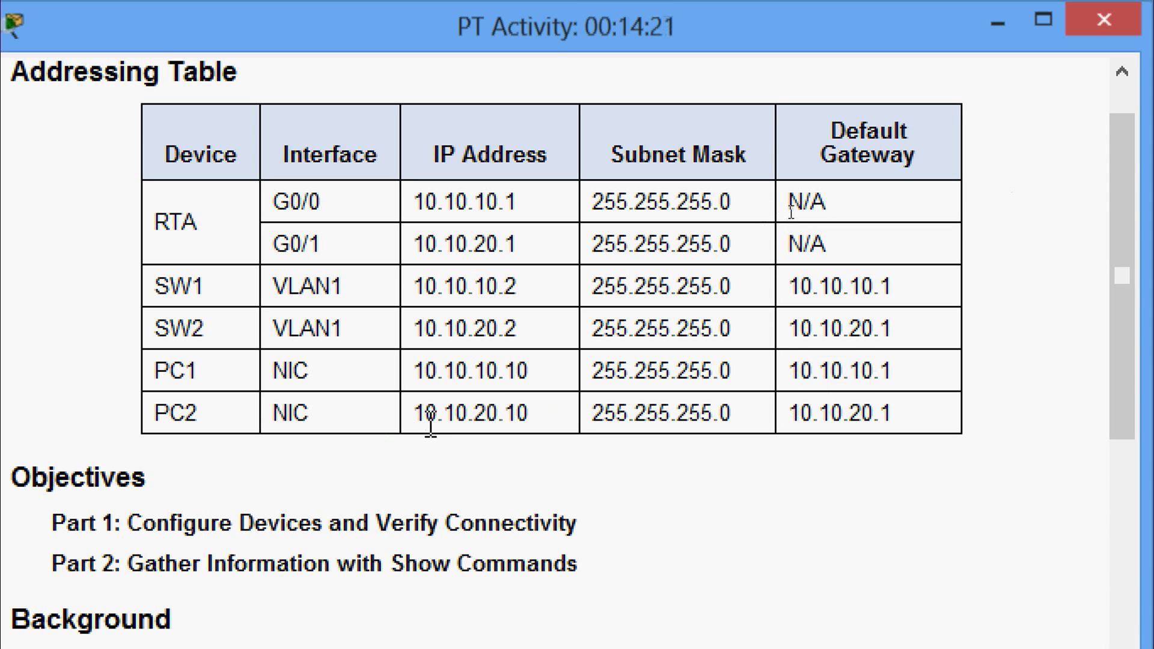
pyautogui.moveTo(424, 416); pyautogui.dragTo(519, 415)
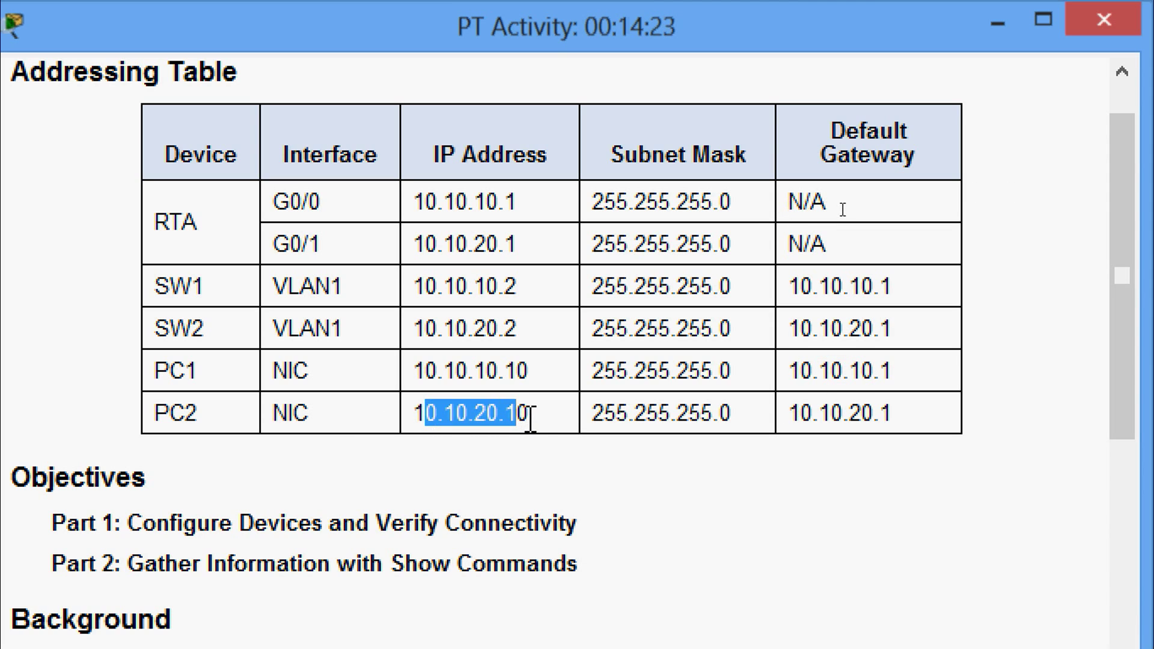
pyautogui.click(529, 414)
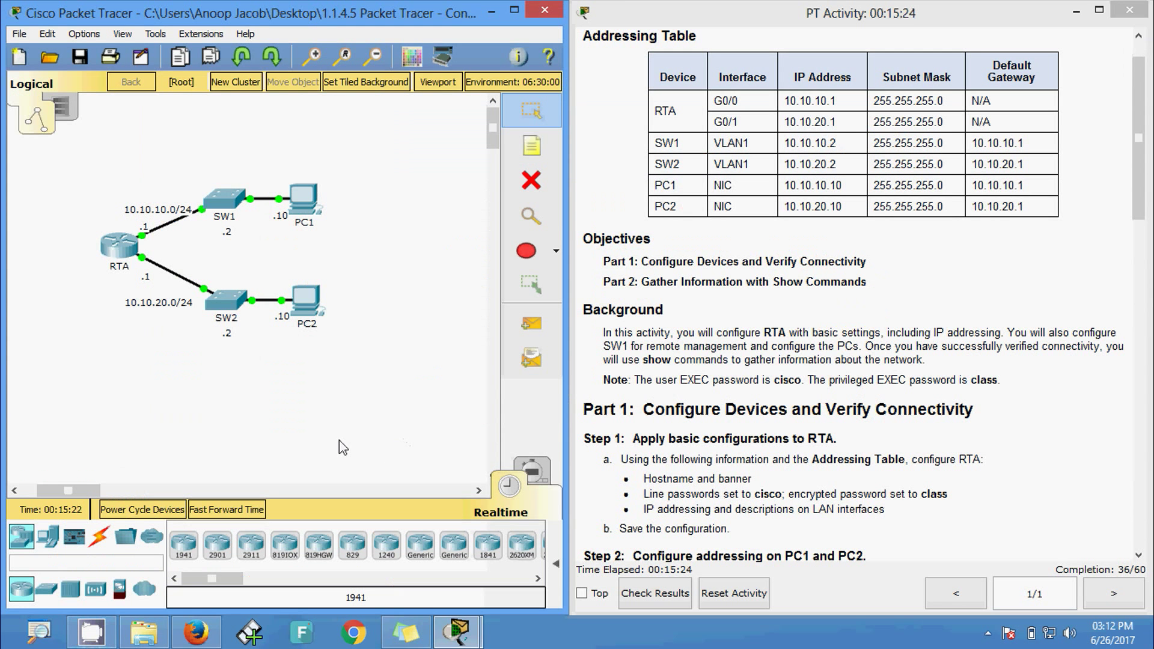
# - In PC1's IP Configuration, enter 10.10.10.10, mask 255.255.255.0 and gateway 10.10.10.1
pyautogui.click(303, 200)
pyautogui.click(368, 155)
pyautogui.click(316, 227)
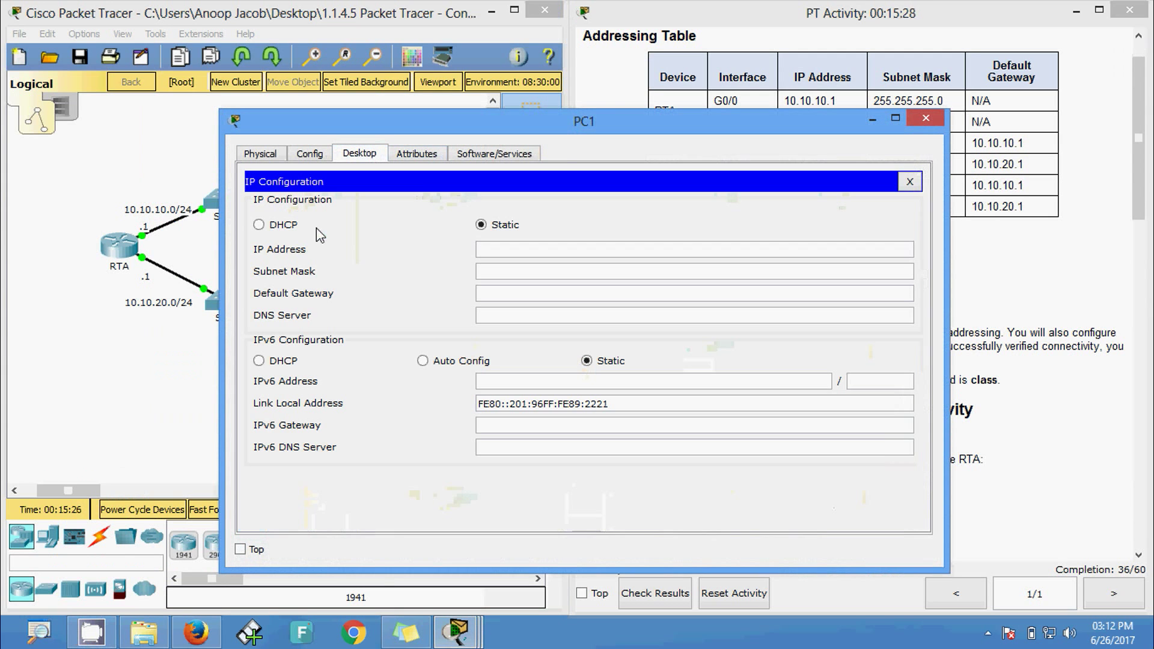
pyautogui.click(495, 250)
pyautogui.write('10.10.10.10')
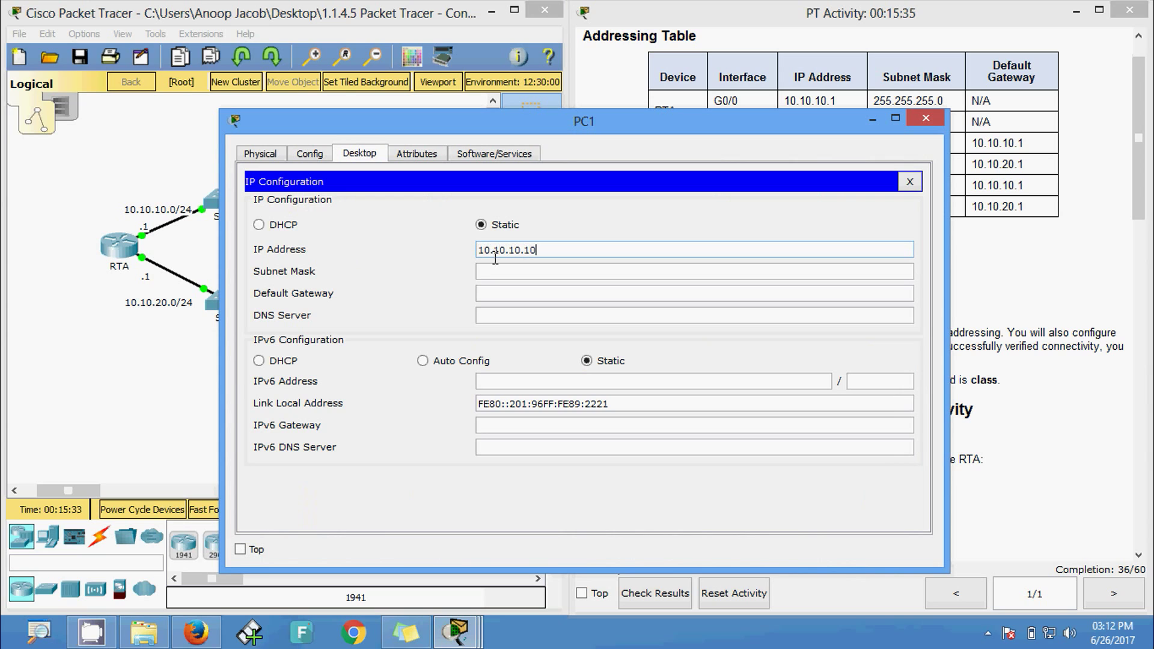
pyautogui.press('Tab')
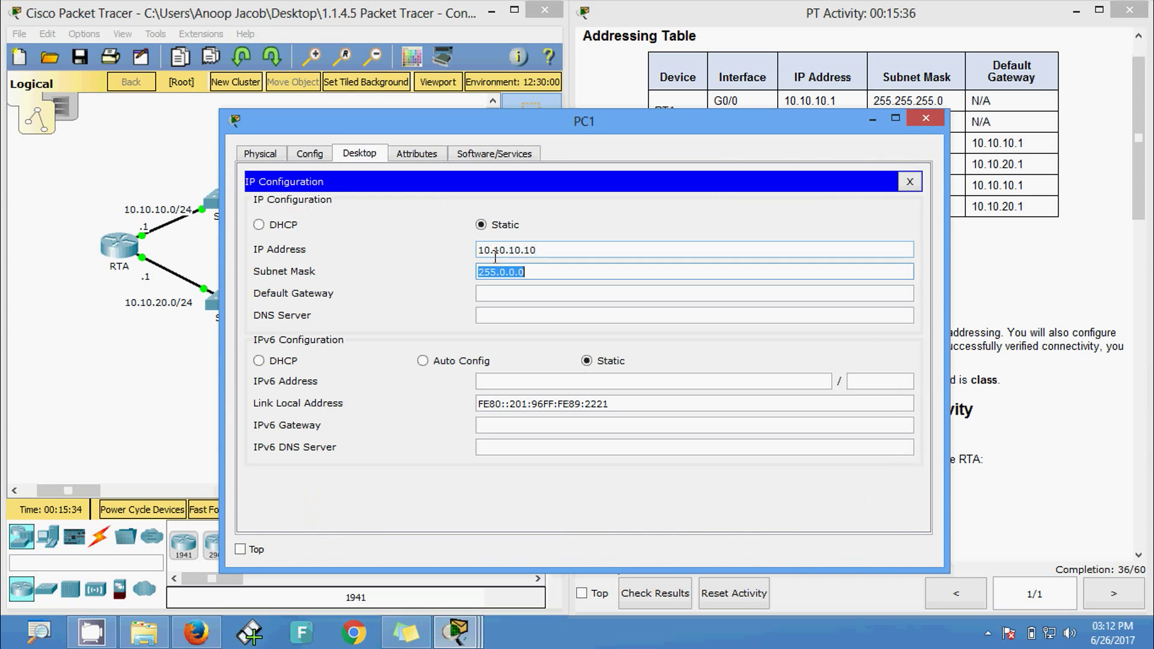
pyautogui.moveTo(535, 271); pyautogui.dragTo(506, 274)
pyautogui.write('255.255.')
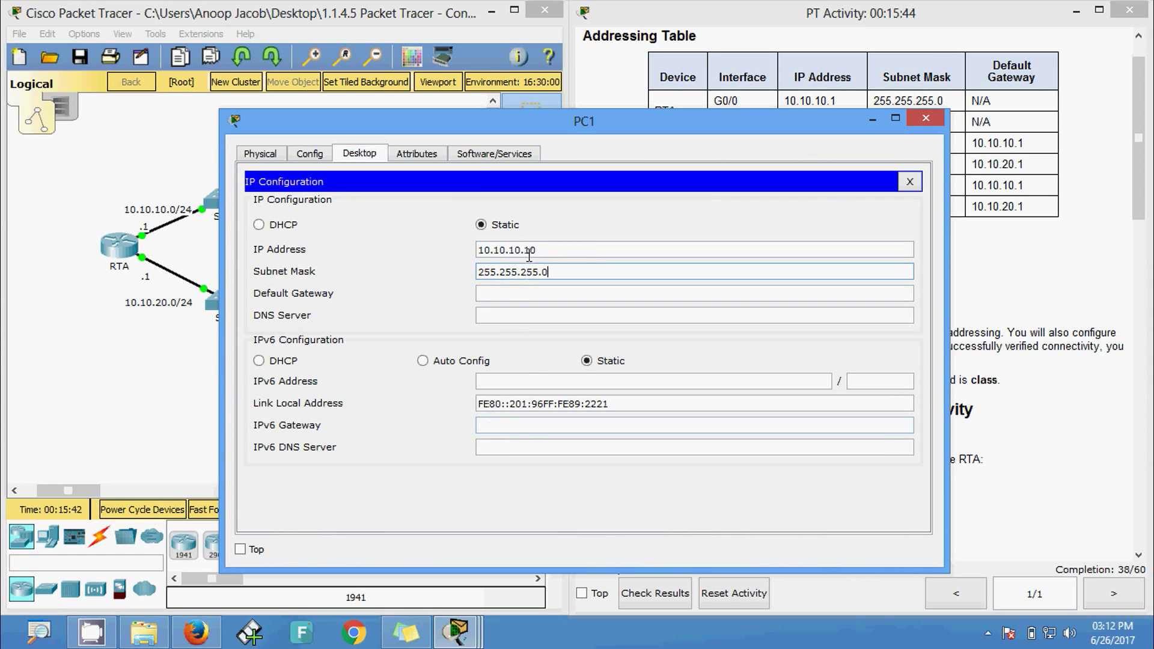
pyautogui.moveTo(530, 250); pyautogui.dragTo(466, 255)
pyautogui.hotkey('ctrl', 'c')
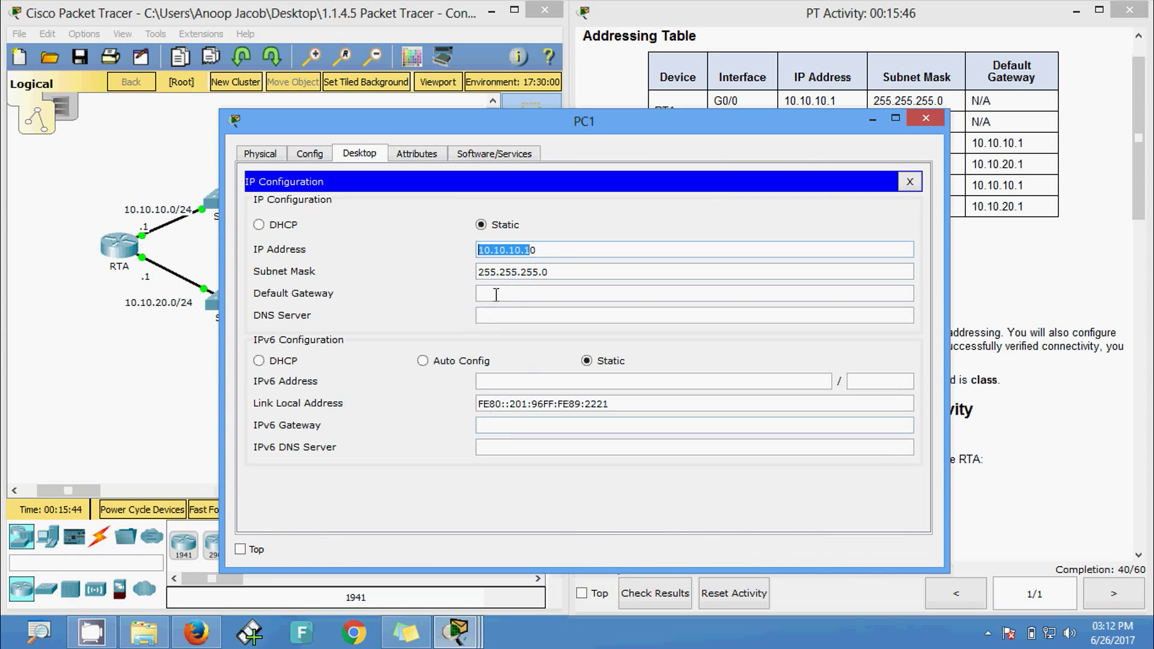
pyautogui.click(495, 294)
pyautogui.hotkey('ctrl', 'v')
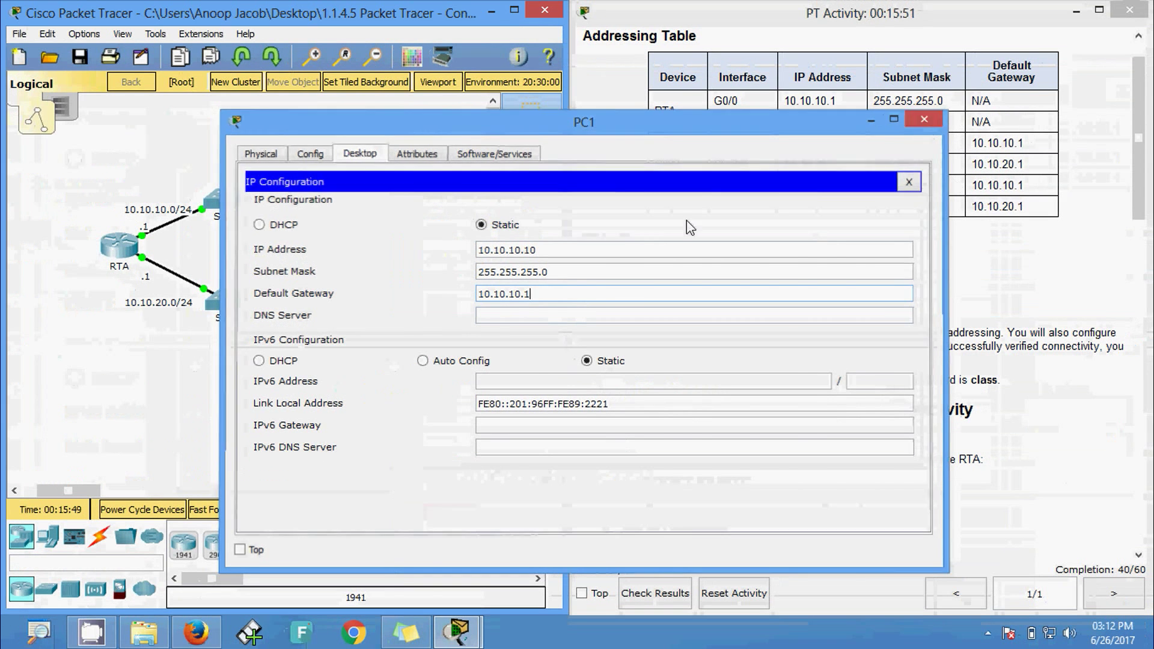
pyautogui.click(924, 119)
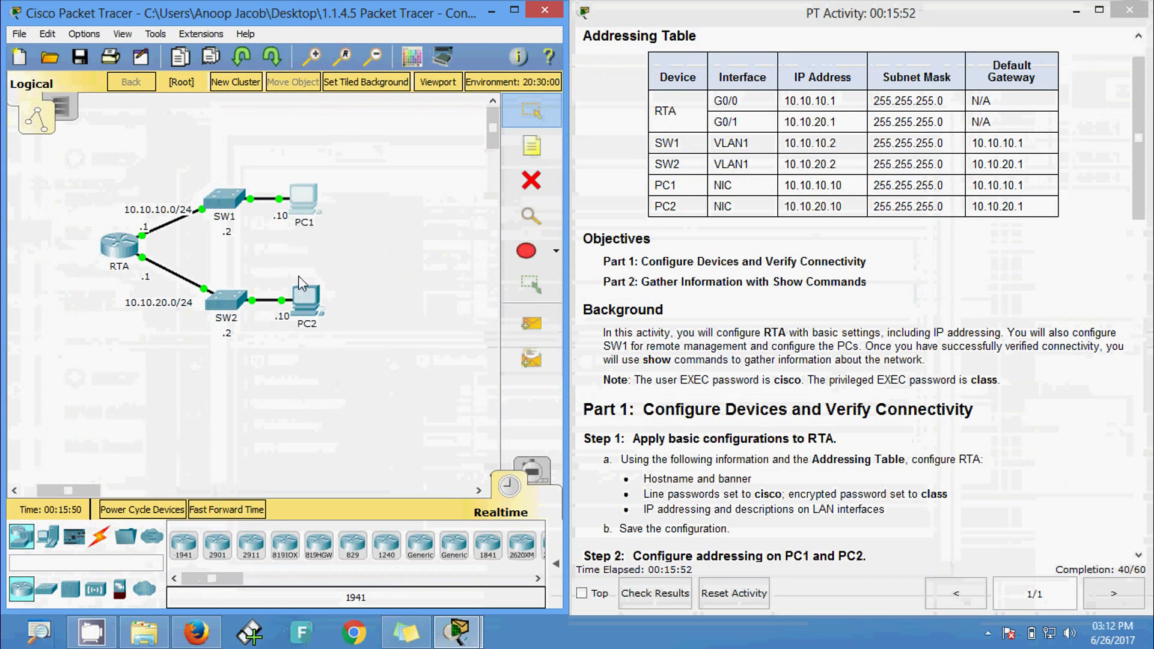
# - Enter PC2's static IP address 10.10.20.10 in Desktop > IP Configuration
pyautogui.click(304, 296)
pyautogui.click(364, 155)
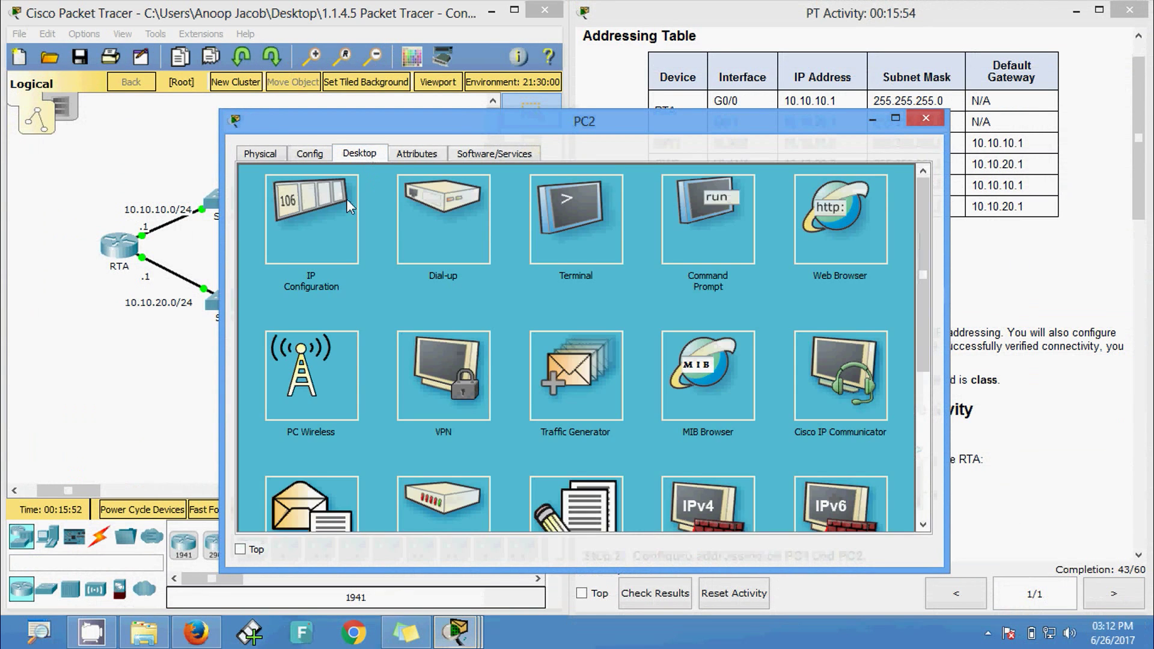
pyautogui.click(308, 224)
pyautogui.click(511, 249)
pyautogui.write('10.10.10.1')
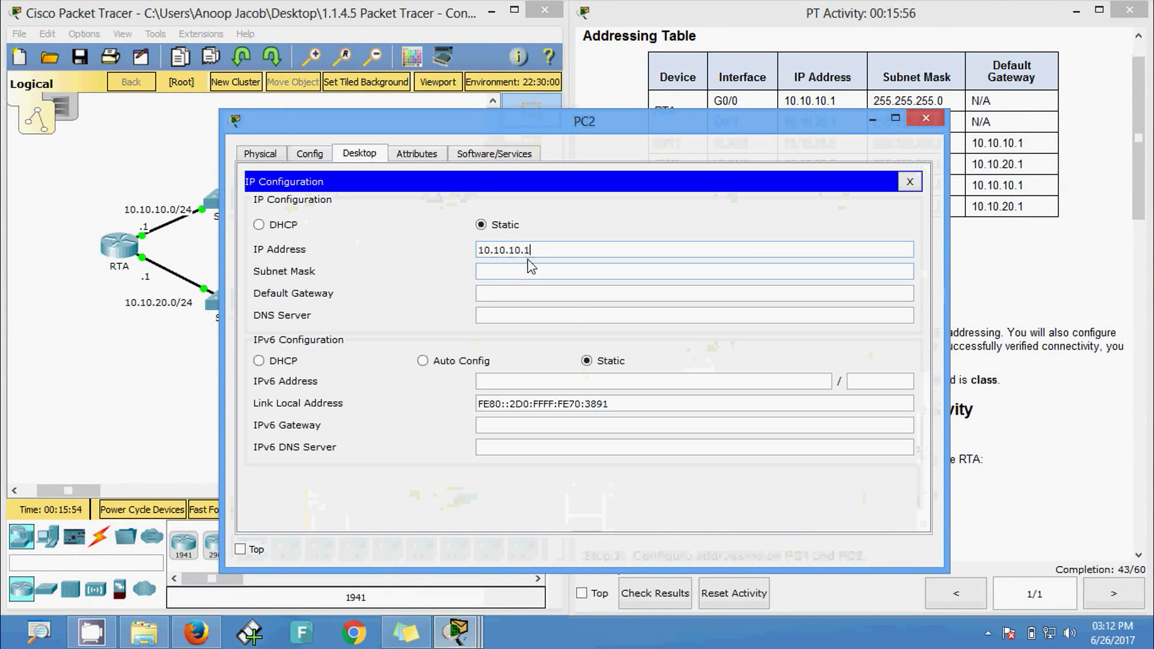
pyautogui.click(514, 250)
pyautogui.write('2')
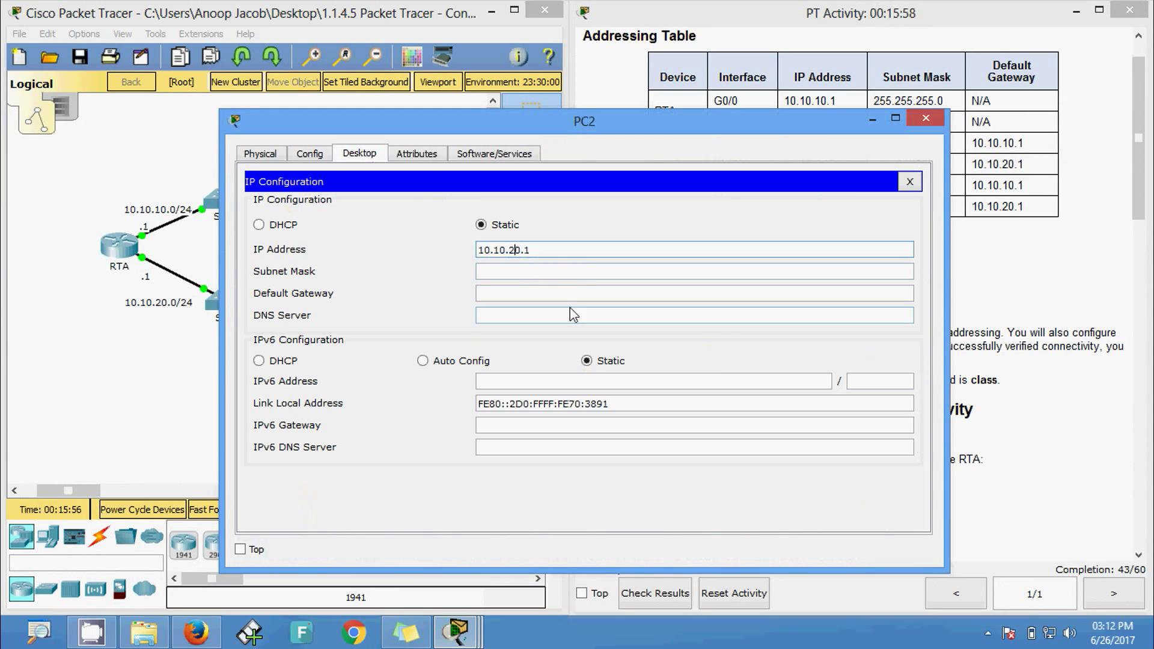
pyautogui.press('Return')
pyautogui.write('10.10.10.1')
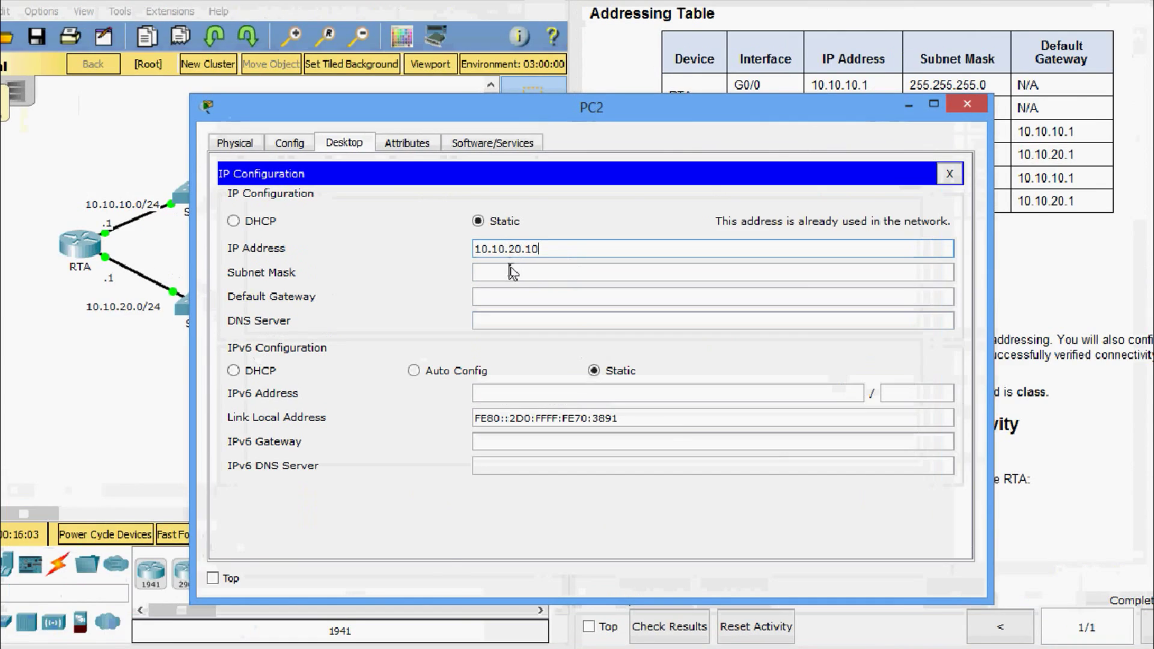
# - Set PC2's subnet mask to 255.255.255.0 and default gateway to 10.10.20.1, then close the window
pyautogui.click(514, 272)
pyautogui.write('255.0.0.0')
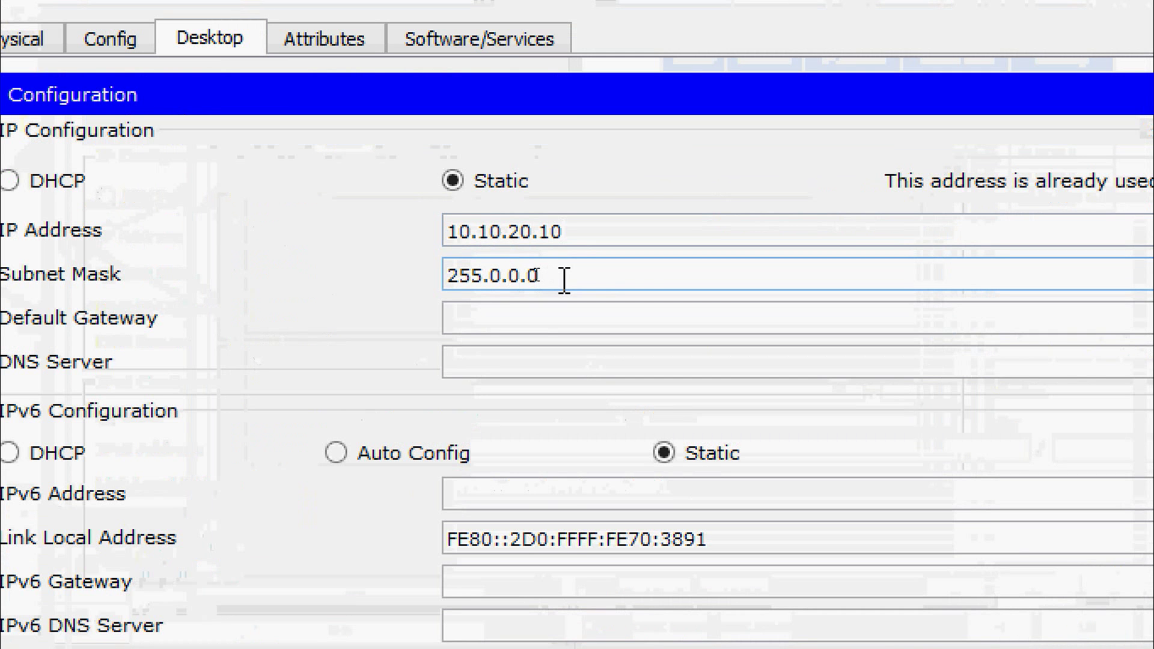
pyautogui.moveTo(565, 280); pyautogui.dragTo(492, 283)
pyautogui.write('2155')
pyautogui.press('BackSpace')
pyautogui.press('BackSpace')
pyautogui.press('BackSpace')
pyautogui.write('55.255.0')
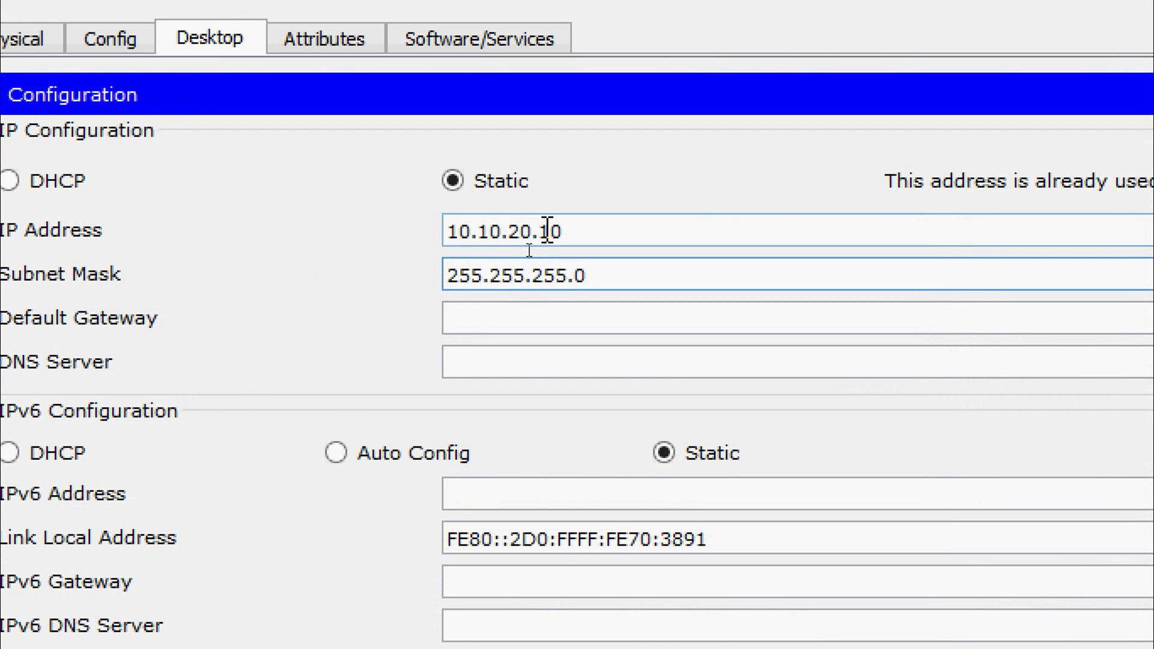
pyautogui.moveTo(546, 231); pyautogui.dragTo(448, 233)
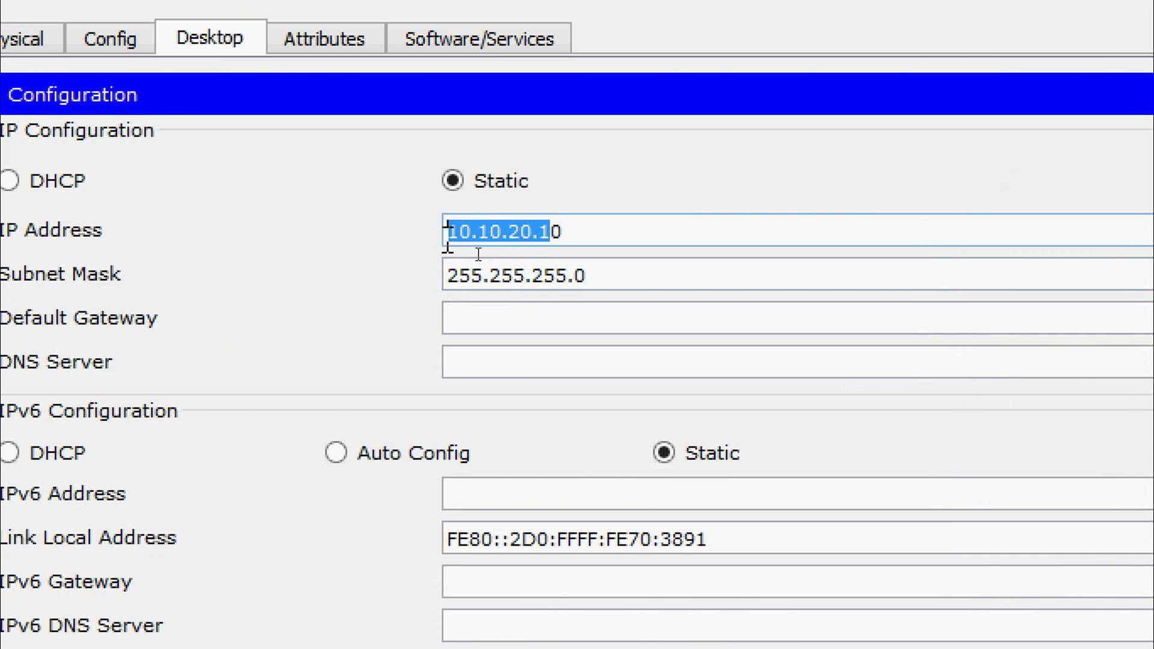
pyautogui.click(529, 307)
pyautogui.write('10.10.20.1')
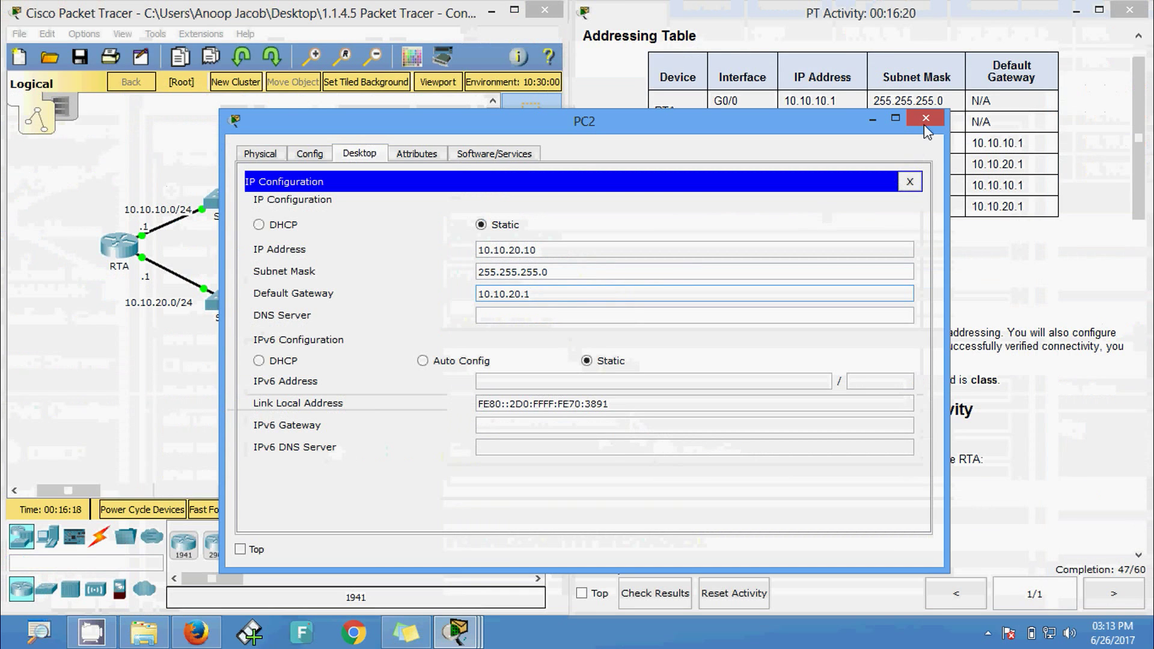
pyautogui.click(926, 120)
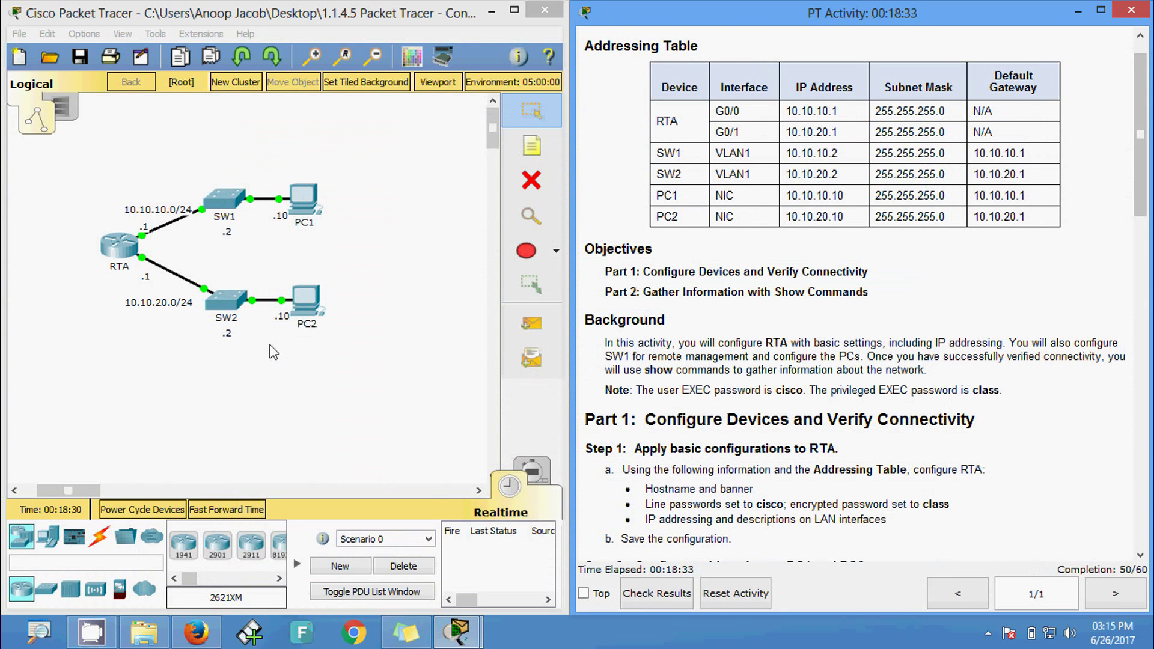
# - Run ping 10.10.20.10 from PC1's Command Prompt to reach PC2
pyautogui.click(305, 207)
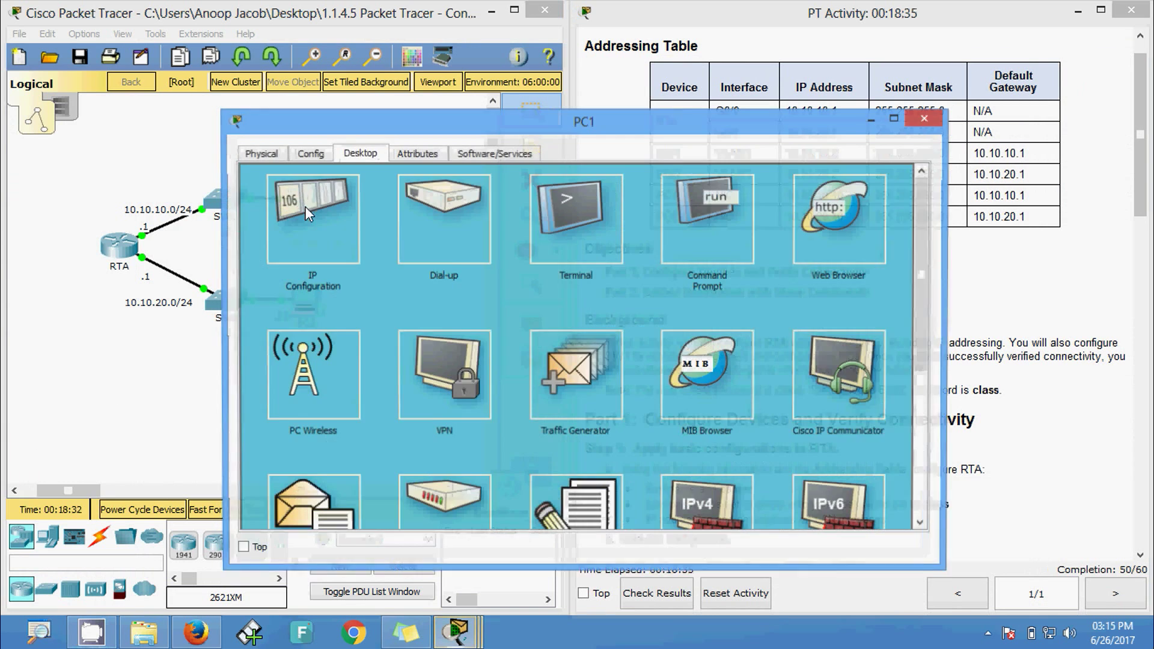
pyautogui.click(695, 254)
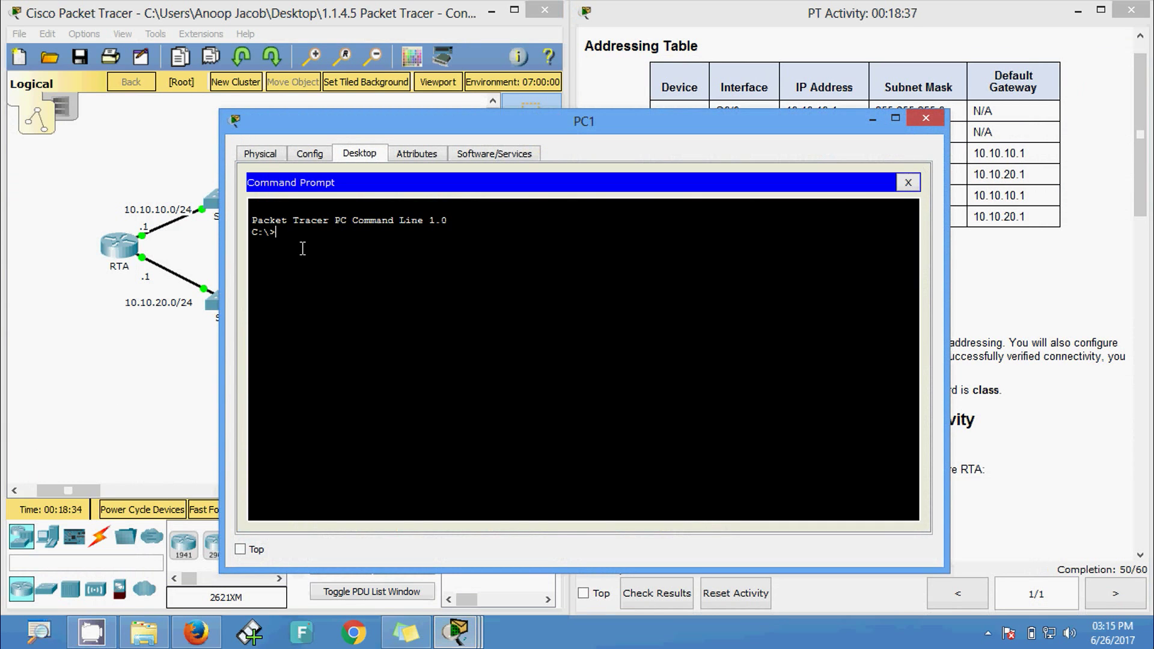
pyautogui.write('ping')
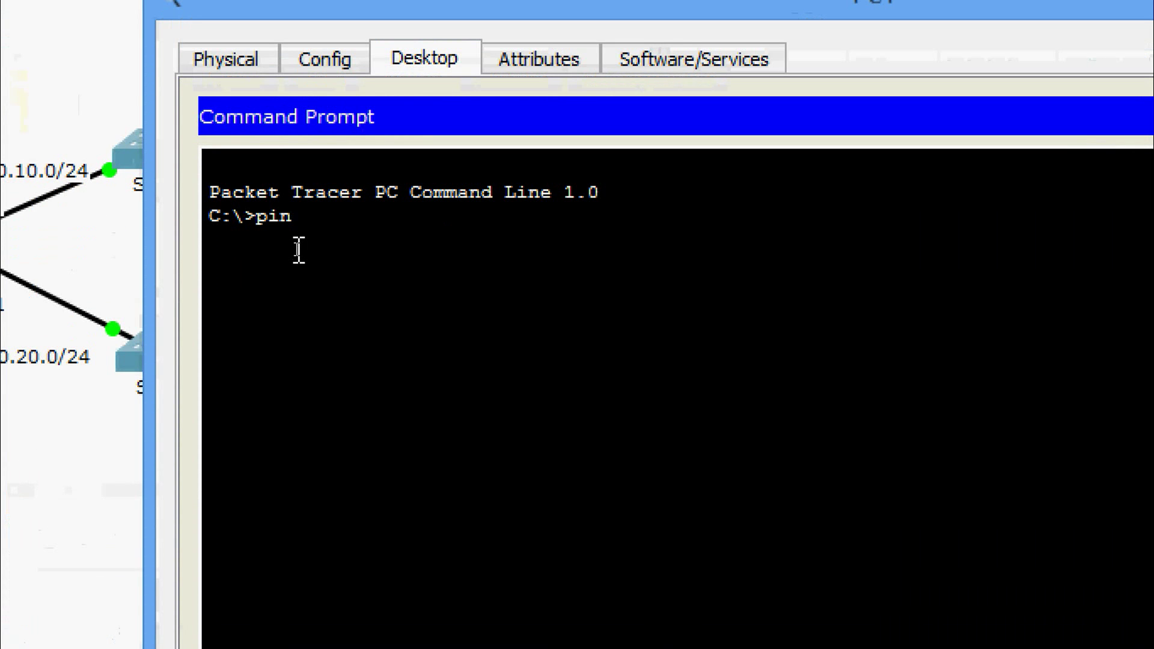
pyautogui.rightClick(326, 216)
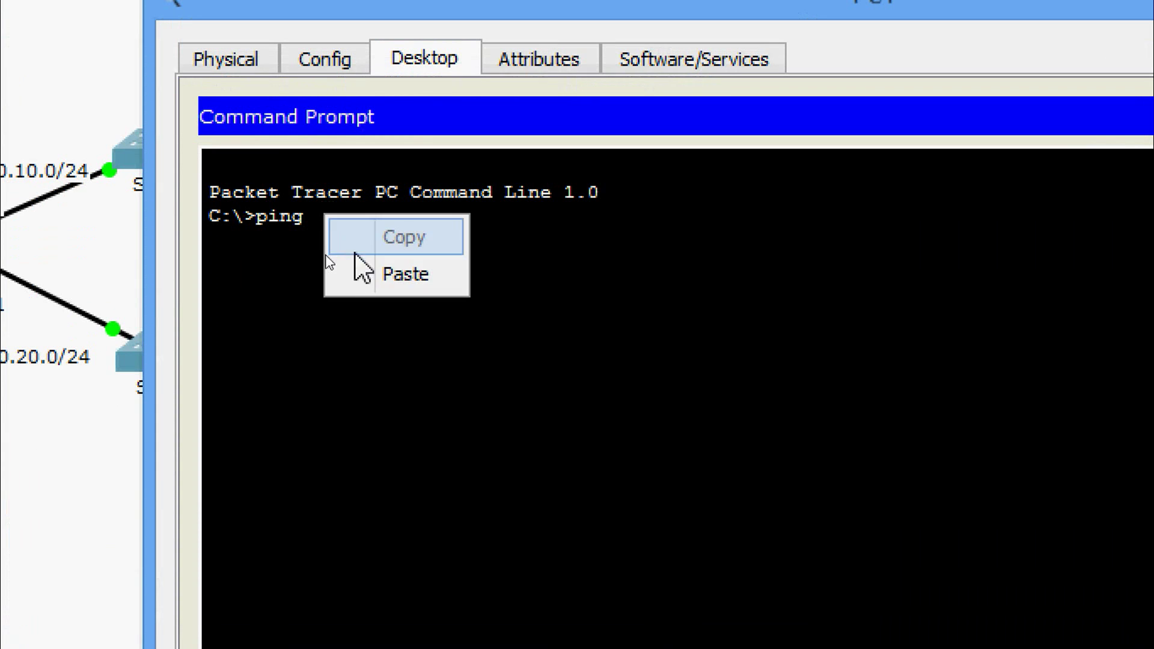
pyautogui.click(363, 277)
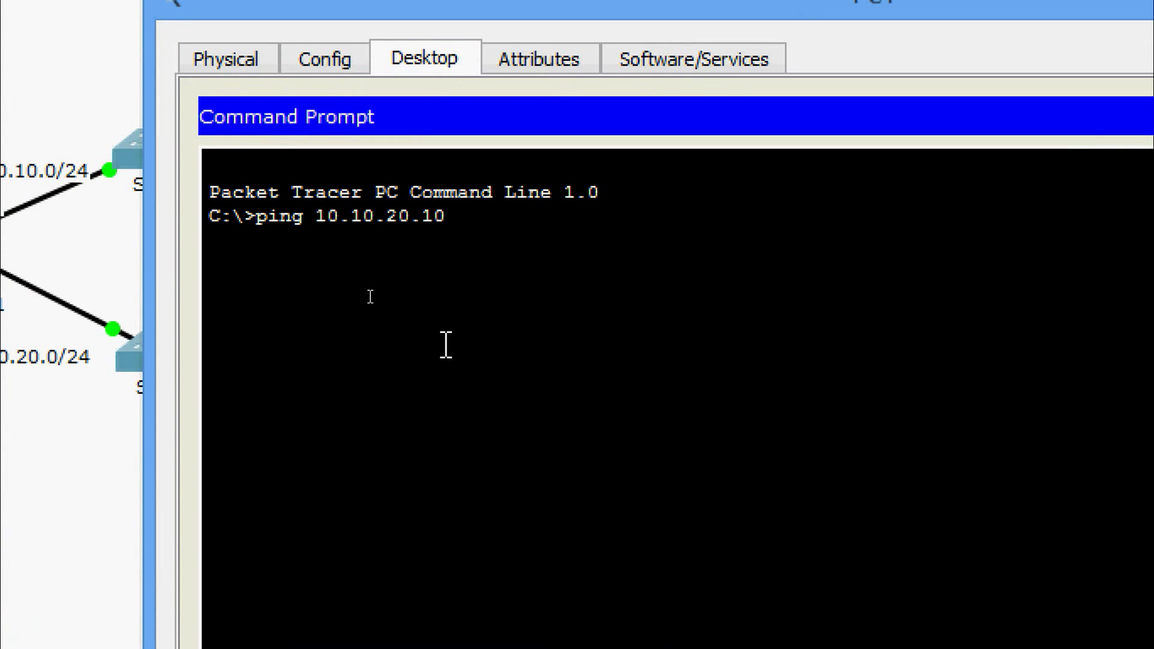
pyautogui.press('Return')
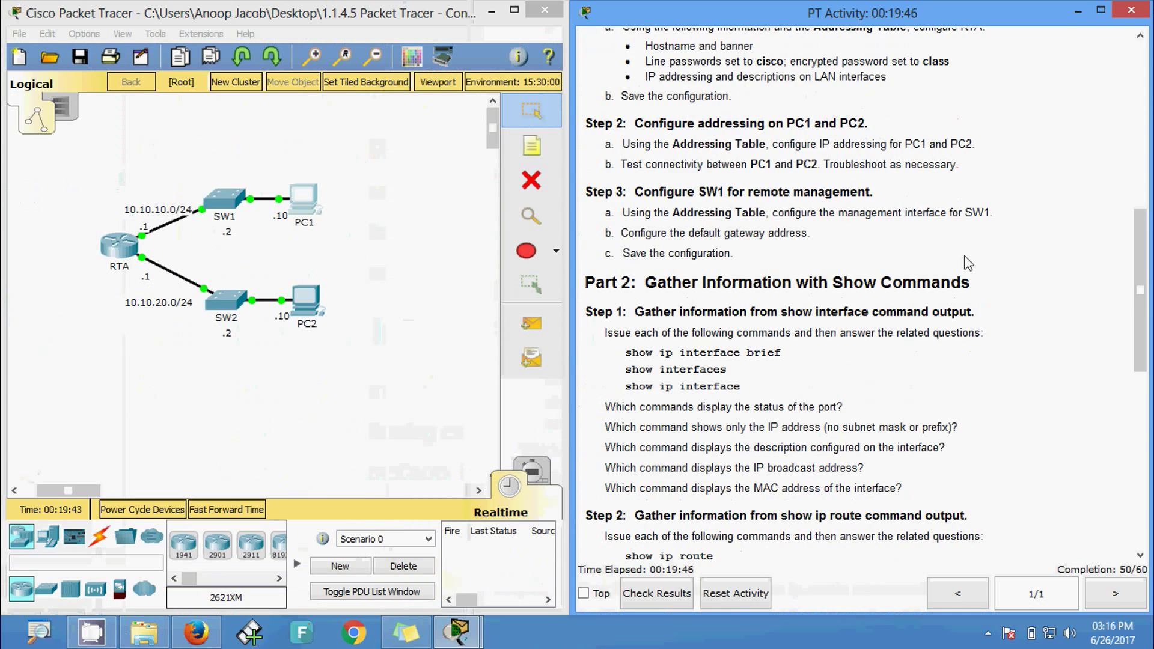
# - Drag the PT Activity scrollbar to the top, showing the title and Addressing Table
pyautogui.moveTo(1134, 284); pyautogui.dragTo(1135, 119)
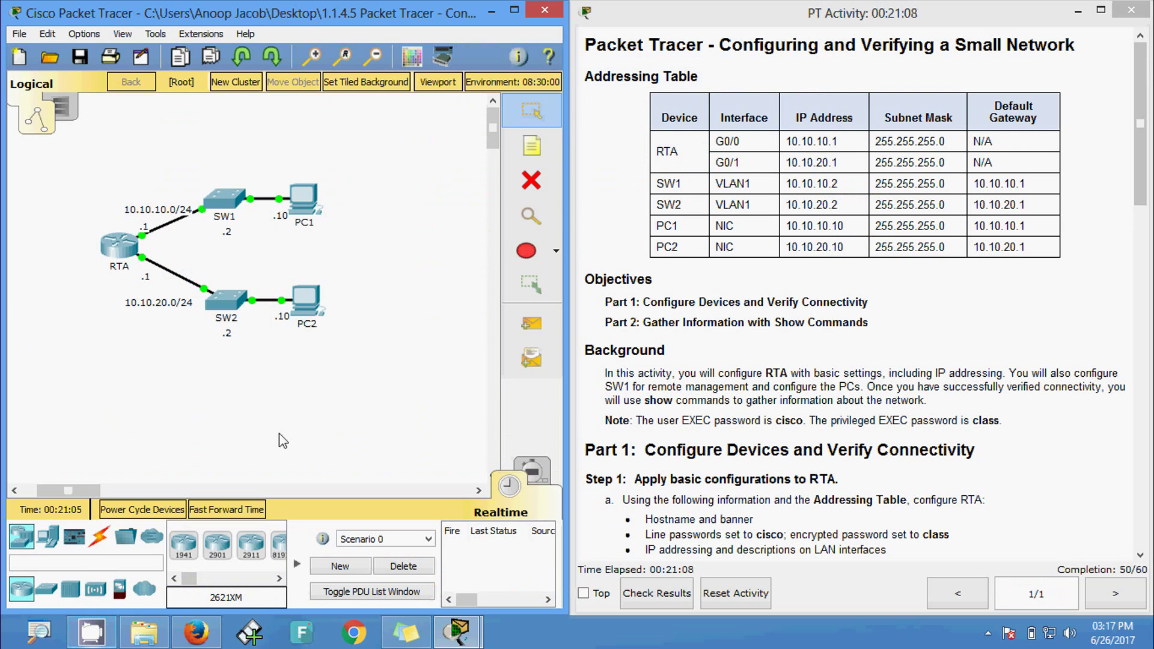
# - Log into SW1's CLI and reach privileged EXEC mode with enable
pyautogui.click(228, 211)
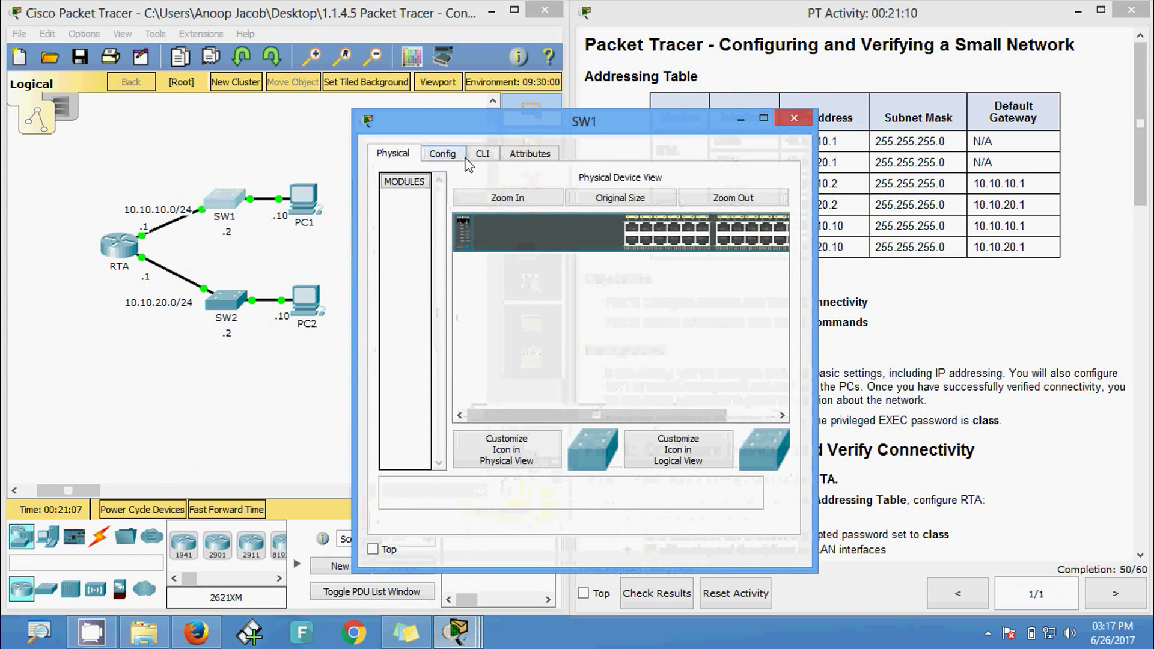
pyautogui.click(482, 154)
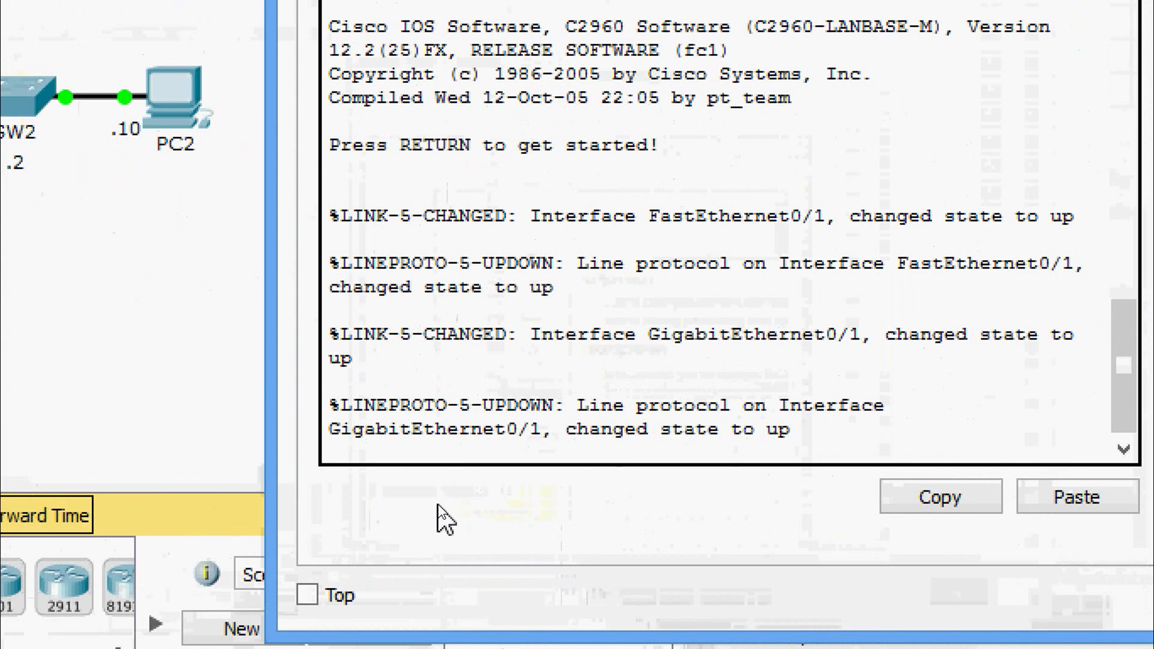
pyautogui.press('Return')
pyautogui.press('Return')
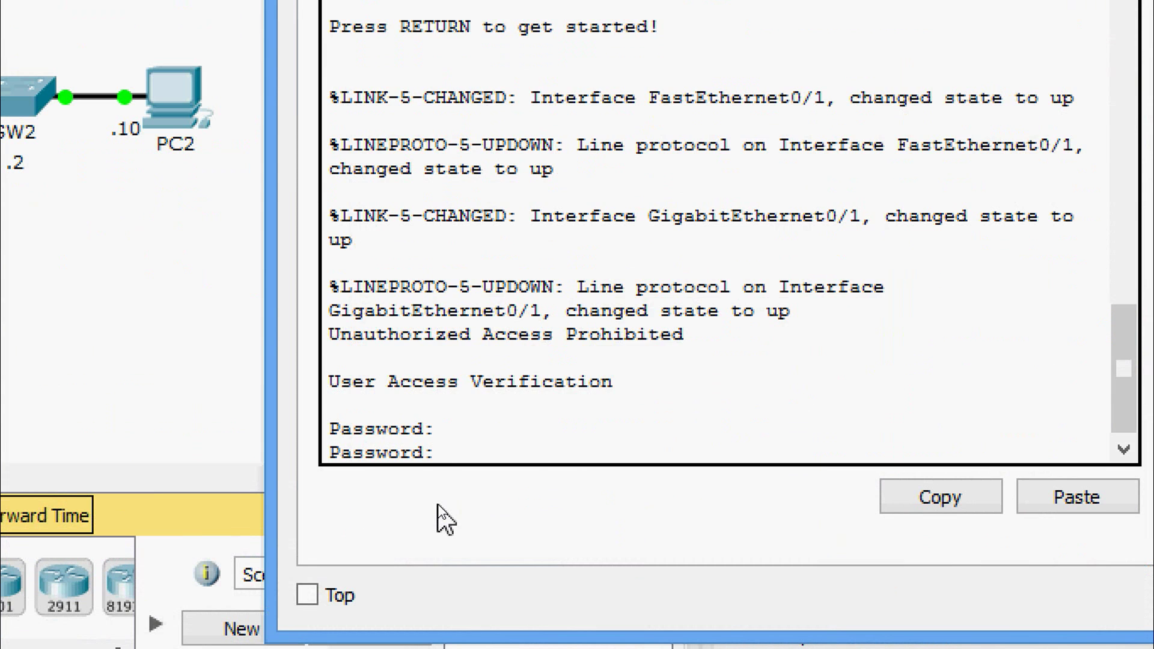
pyautogui.press('Return')
pyautogui.write('ena')
pyautogui.press('Tab')
pyautogui.press('Return')
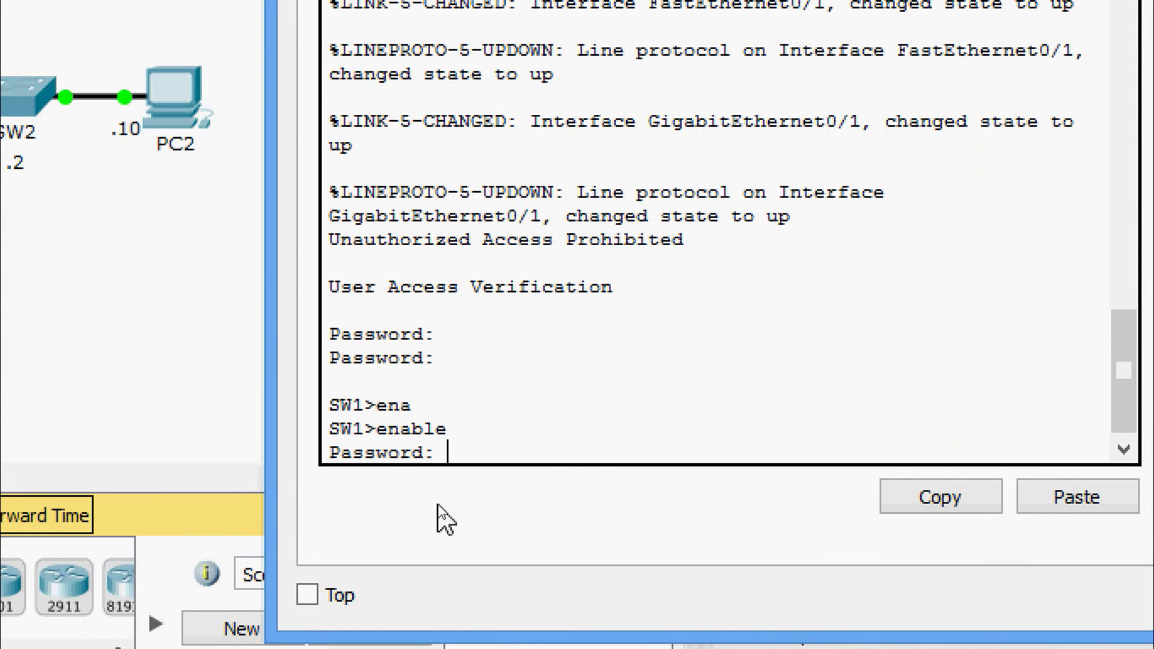
pyautogui.press('Return')
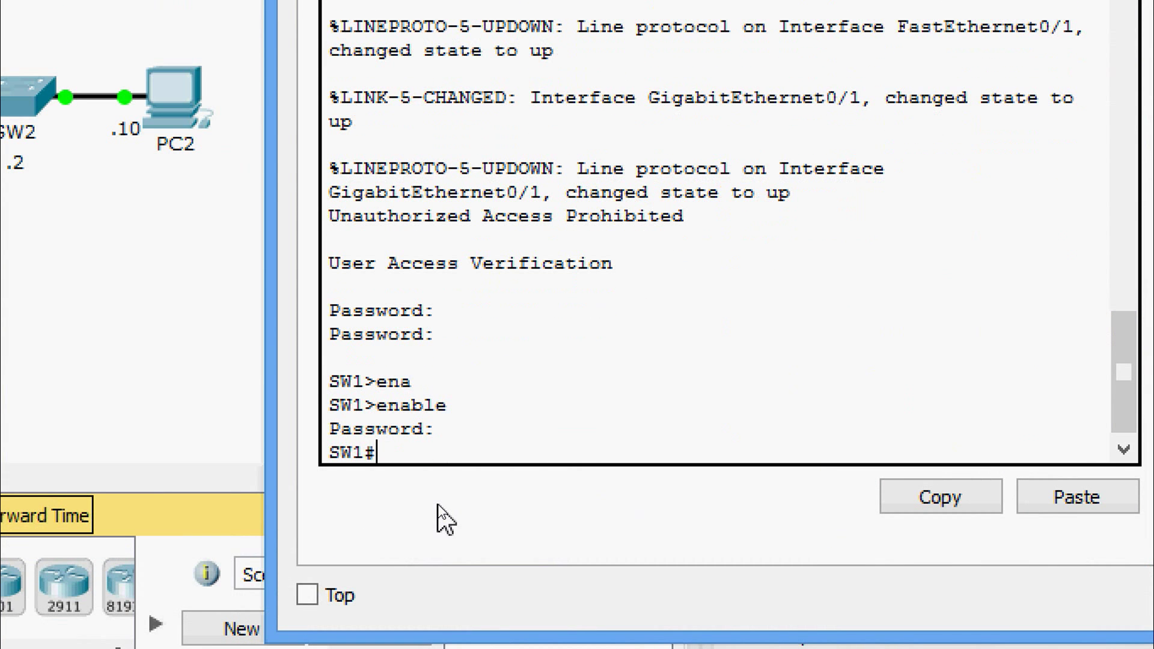
# - Enter global configuration and the interface vlan 1 configuration mode on SW1
pyautogui.write('conf t')
pyautogui.press('Return')
pyautogui.write('inter')
pyautogui.press('Tab')
pyautogui.write('vl')
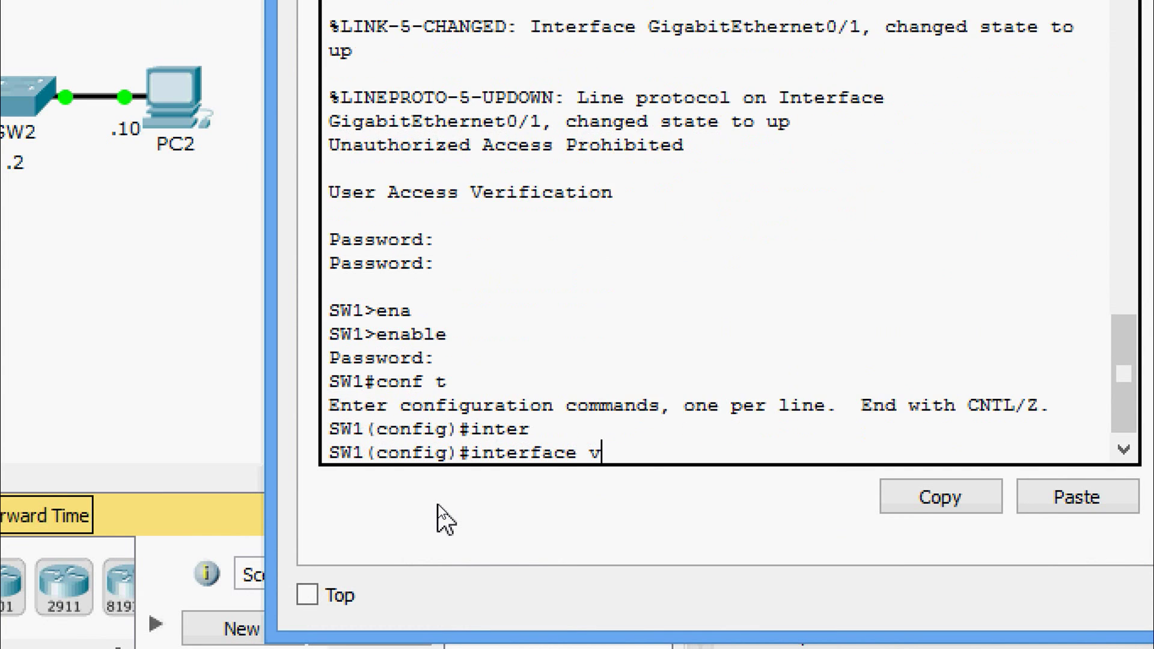
pyautogui.press('Tab')
pyautogui.write('1')
pyautogui.press('Return')
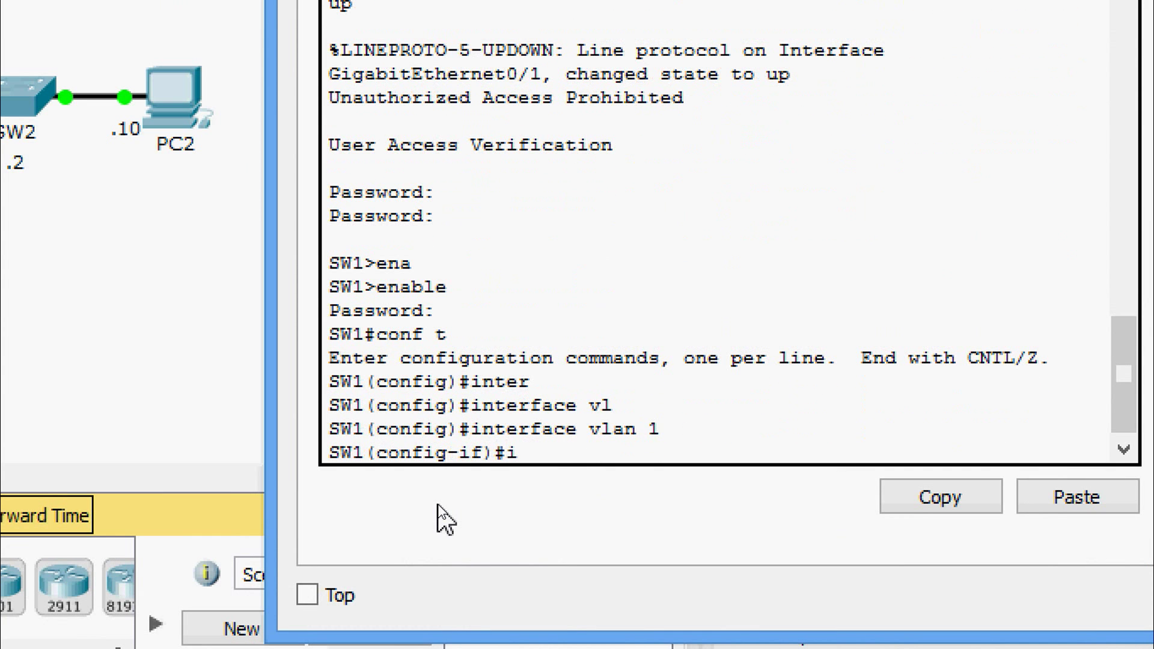
# - Assign VLAN 1 the address 10.10.10.2 255.255.255.0, bring it up with no shut, and exit
pyautogui.write('ip ad')
pyautogui.press('Tab')
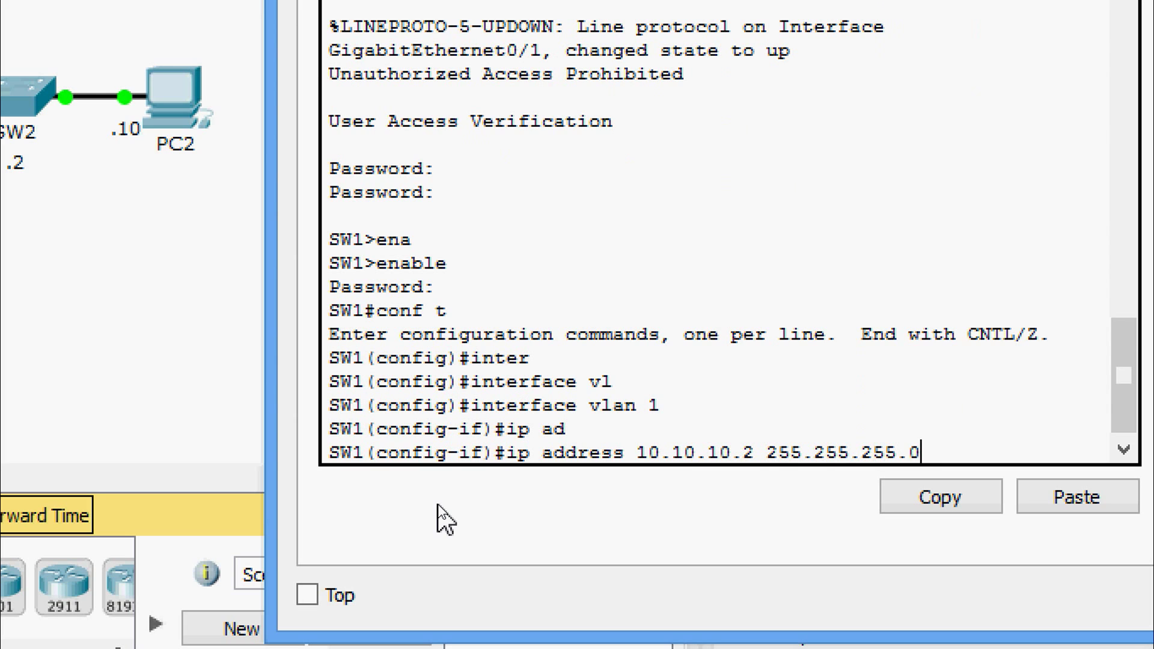
pyautogui.press('Return')
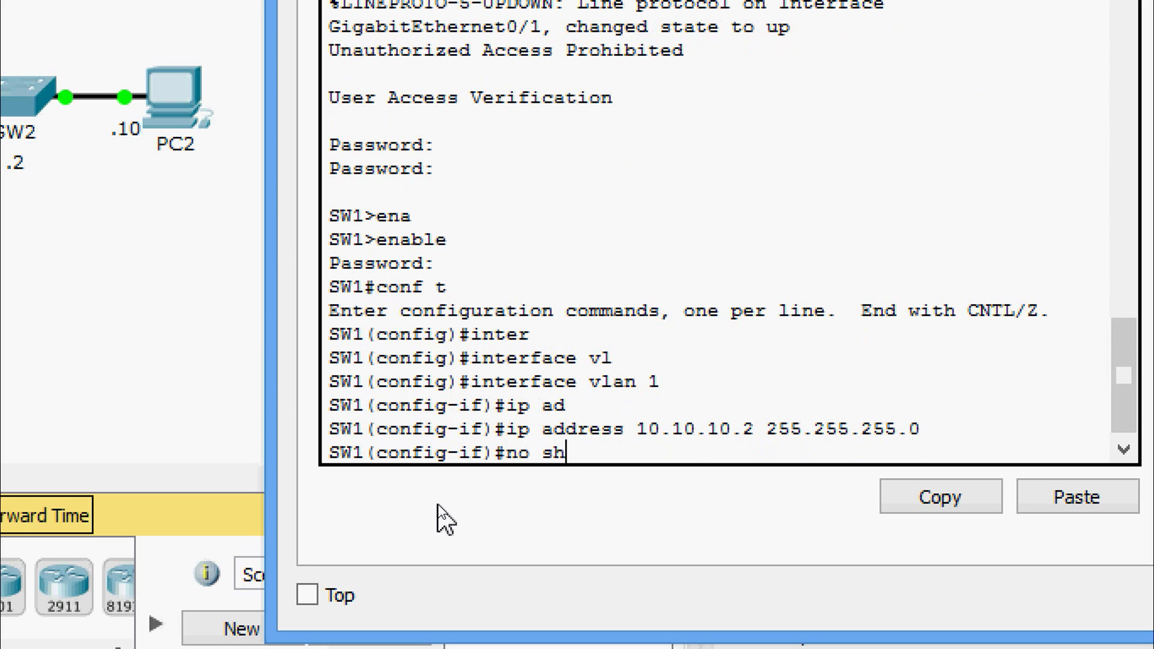
pyautogui.write('no shut')
pyautogui.press('Return')
pyautogui.write('exi')
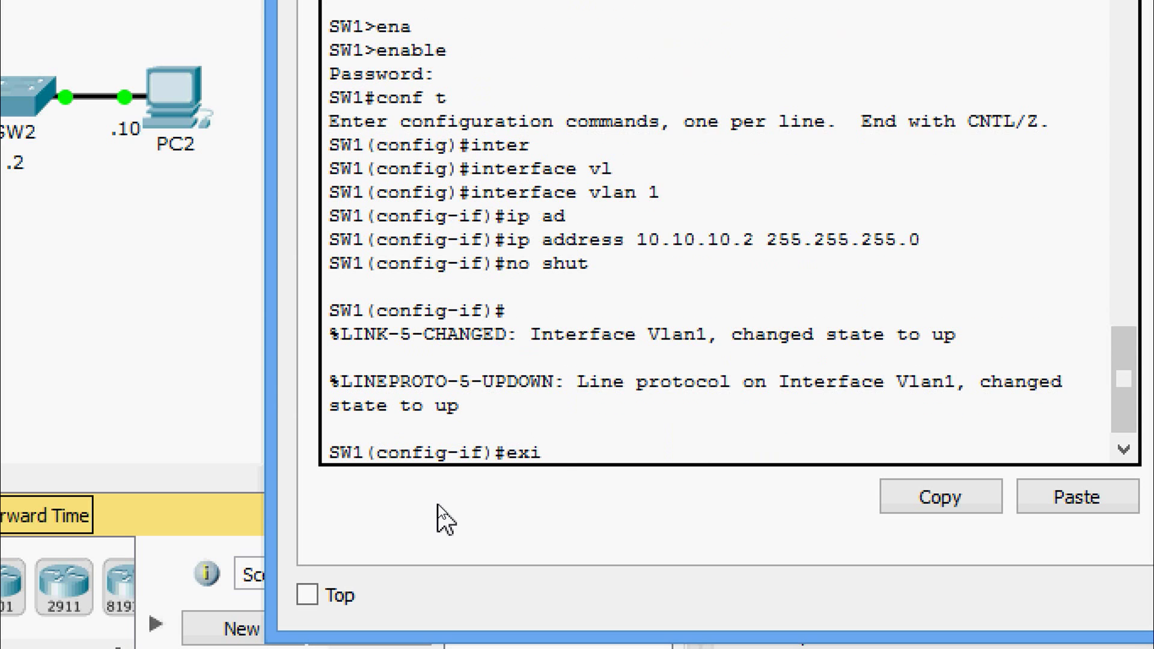
pyautogui.write('t')
pyautogui.press('Return')
# - Set SW1's default gateway to 10.10.10.1
pyautogui.write('ip de')
pyautogui.press('Tab')
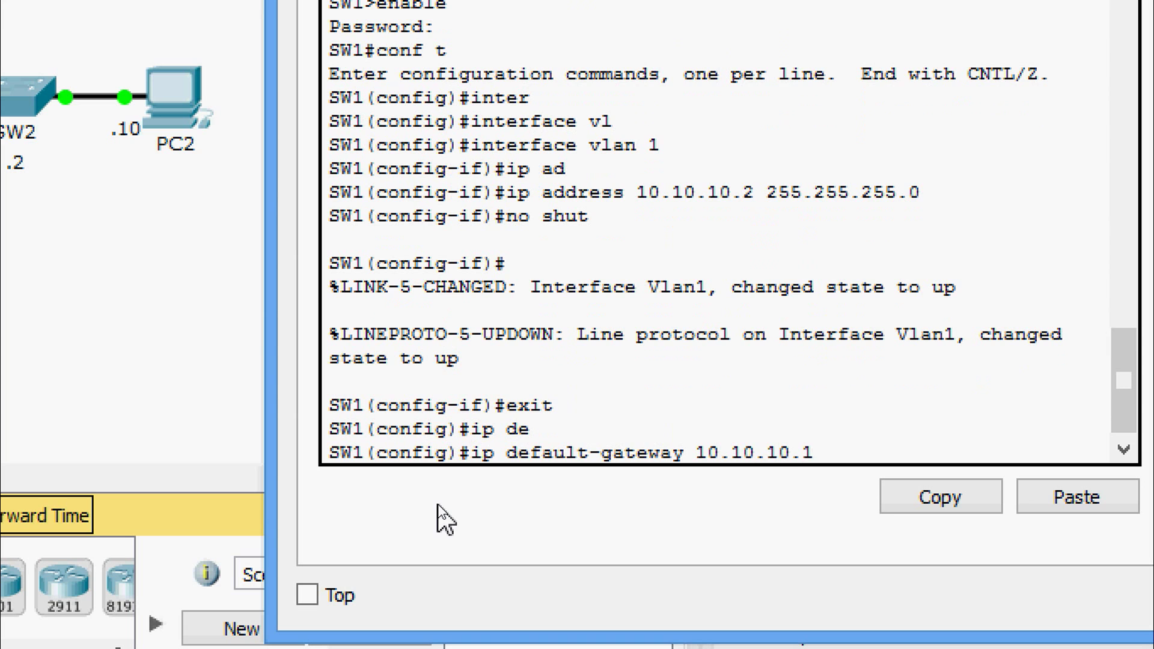
pyautogui.write('10.10.10.1')
pyautogui.press('Return')
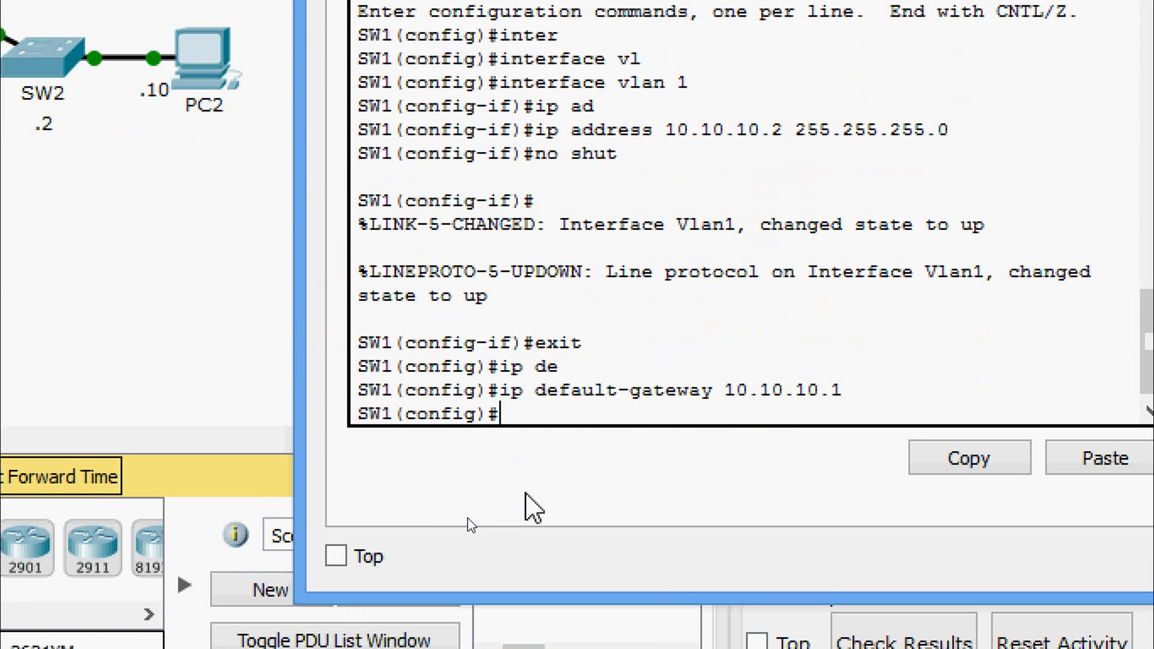
# - Save SW1's running-config to startup-config, accepting the default filename
pyautogui.hotkey('ctrl', 'z')
pyautogui.write('cop')
pyautogui.press('Tab')
pyautogui.write('r')
pyautogui.press('Tab')
pyautogui.write('s')
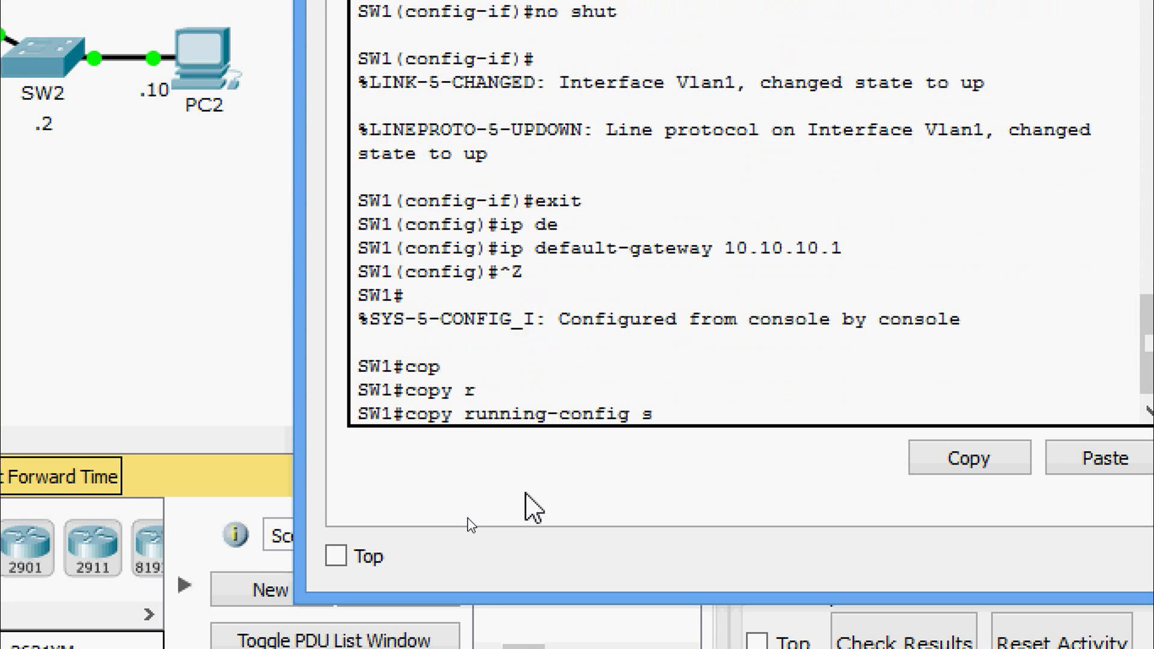
pyautogui.write('tr')
pyautogui.press('Tab')
pyautogui.press('Tab')
pyautogui.press('Return')
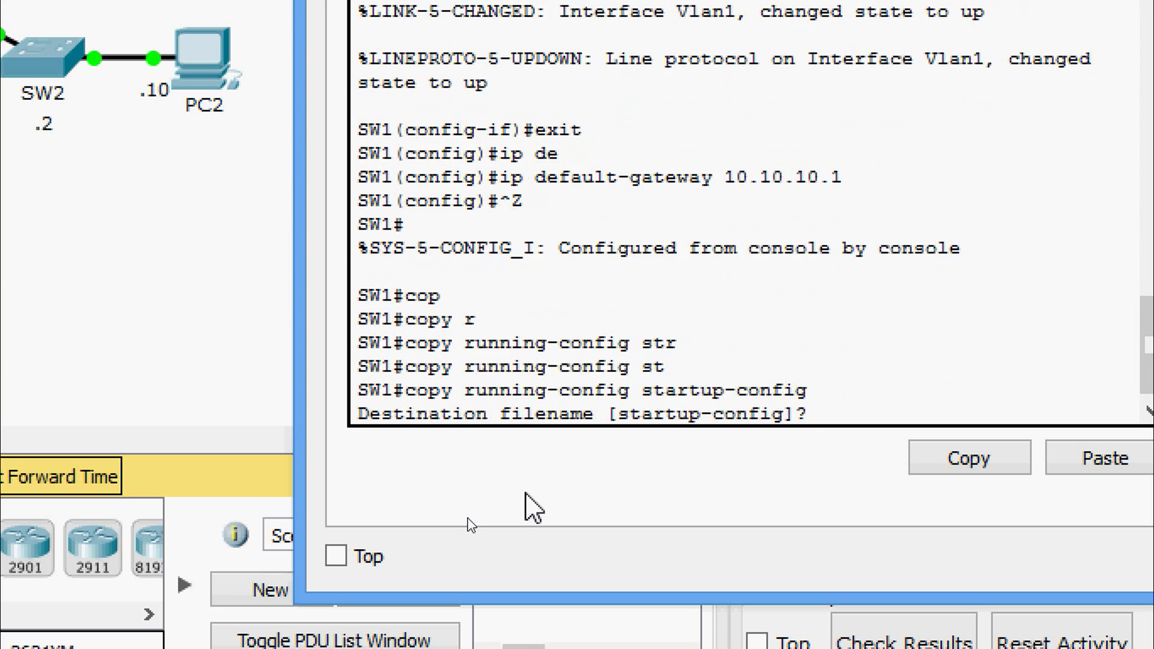
pyautogui.press('Return')
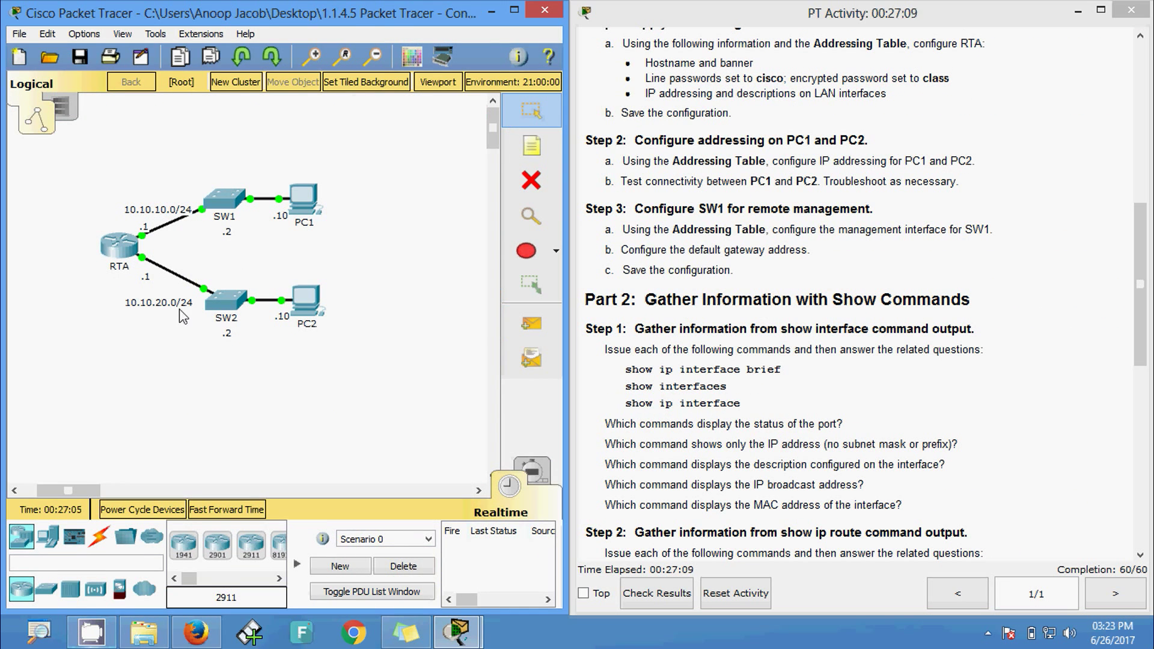
# - Log into RTA's console and reach privileged EXEC mode with enable
pyautogui.click(124, 252)
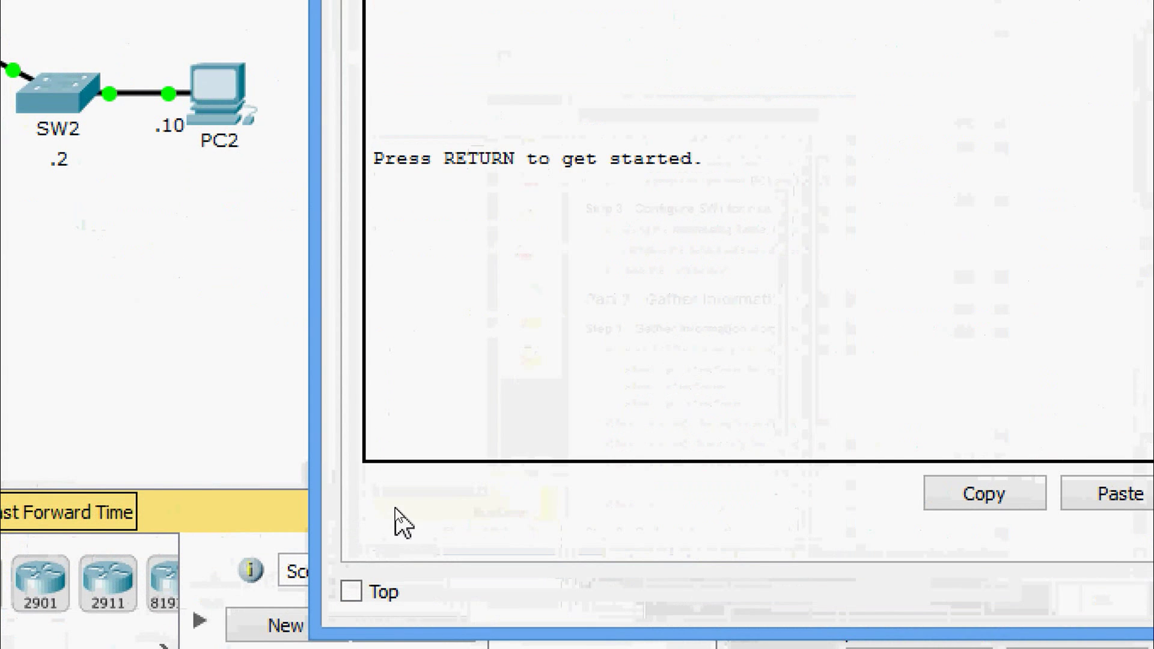
pyautogui.press('Return')
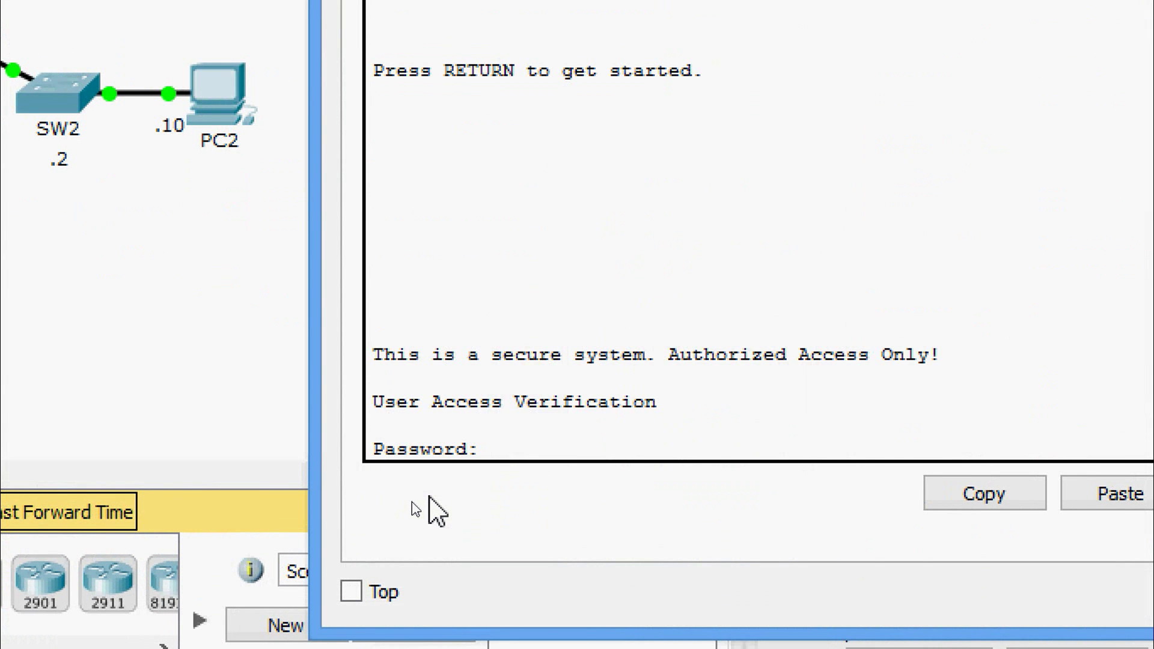
pyautogui.press('Return')
pyautogui.write('ena')
pyautogui.press('Tab')
pyautogui.press('Return')
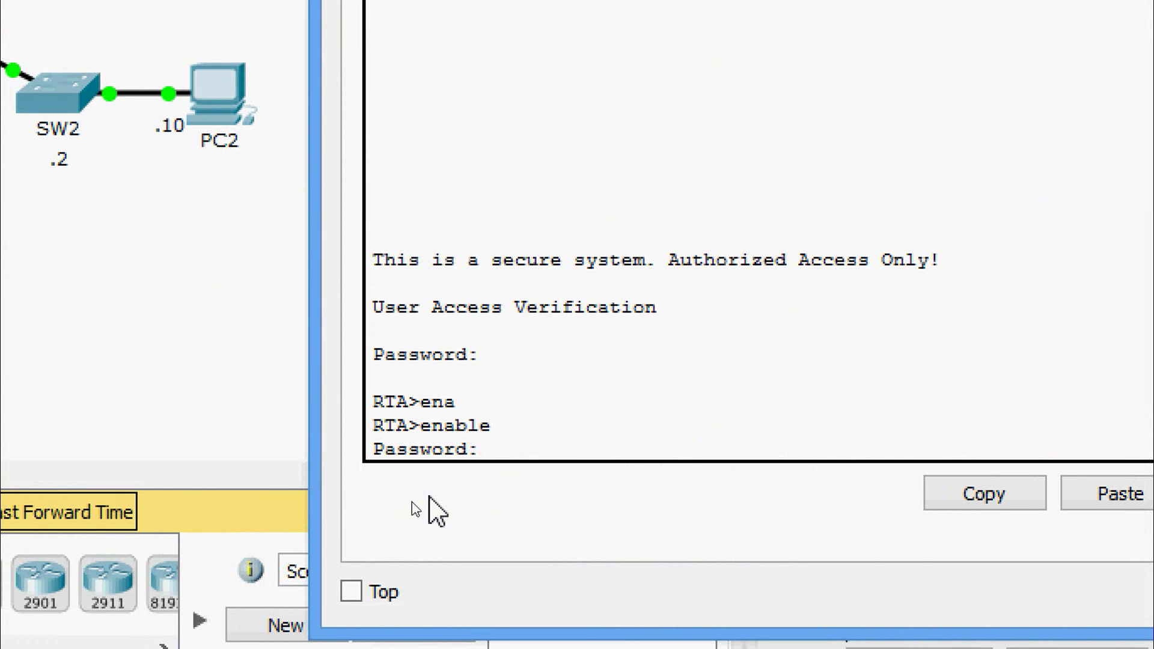
pyautogui.press('Return')
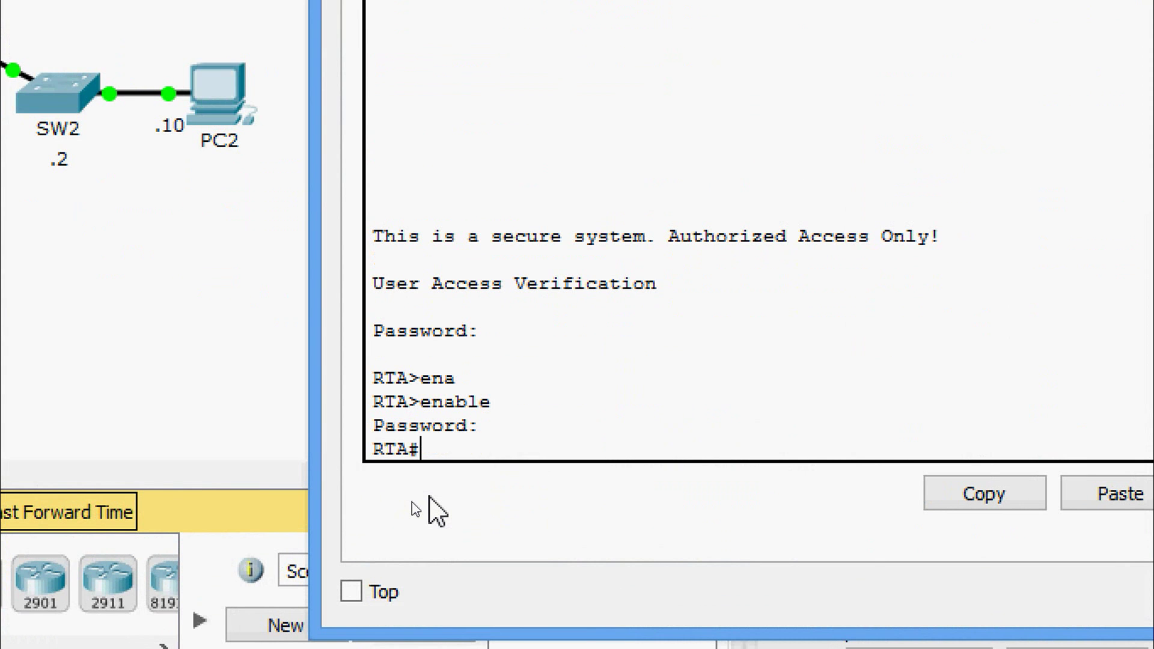
# - Run show ip interface brief and check Gi0/0 at 10.10.10.1 and Gi0/1 at 10.10.20.1
pyautogui.write('sh')
pyautogui.press('Tab')
pyautogui.write('ip inter')
pyautogui.press('Tab')
pyautogui.write('b')
pyautogui.press('Tab')
pyautogui.press('Return')
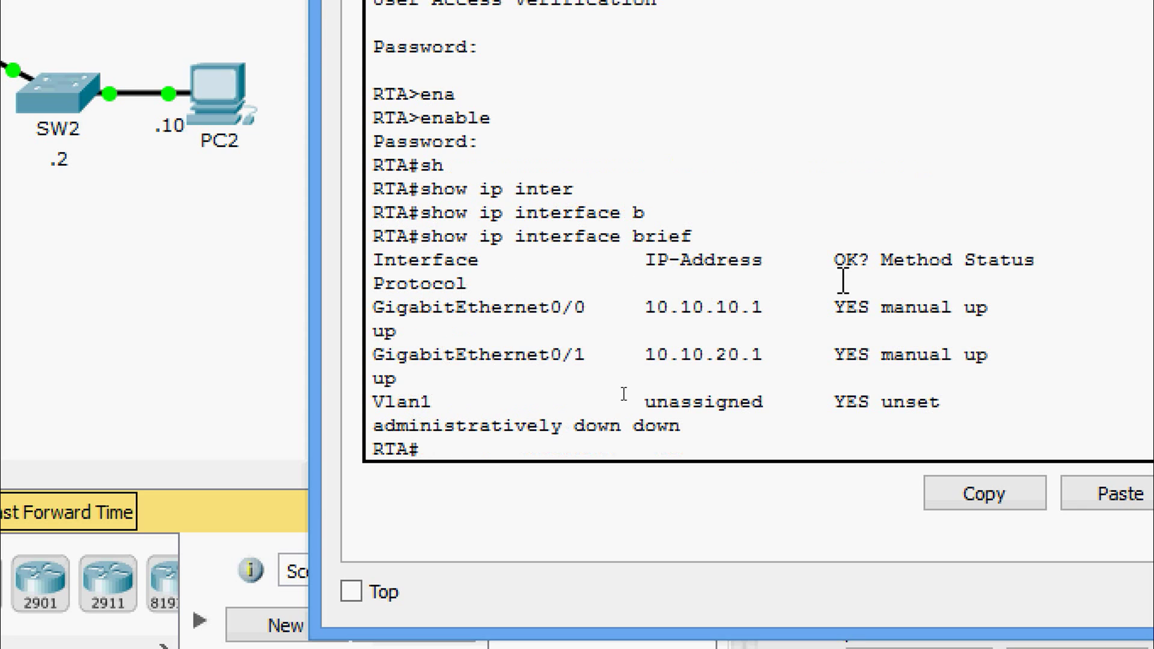
pyautogui.moveTo(644, 308); pyautogui.dragTo(752, 309)
pyautogui.moveTo(666, 351); pyautogui.dragTo(765, 353)
pyautogui.click(774, 354)
pyautogui.press('Return')
pyautogui.press('Return')
pyautogui.press('Return')
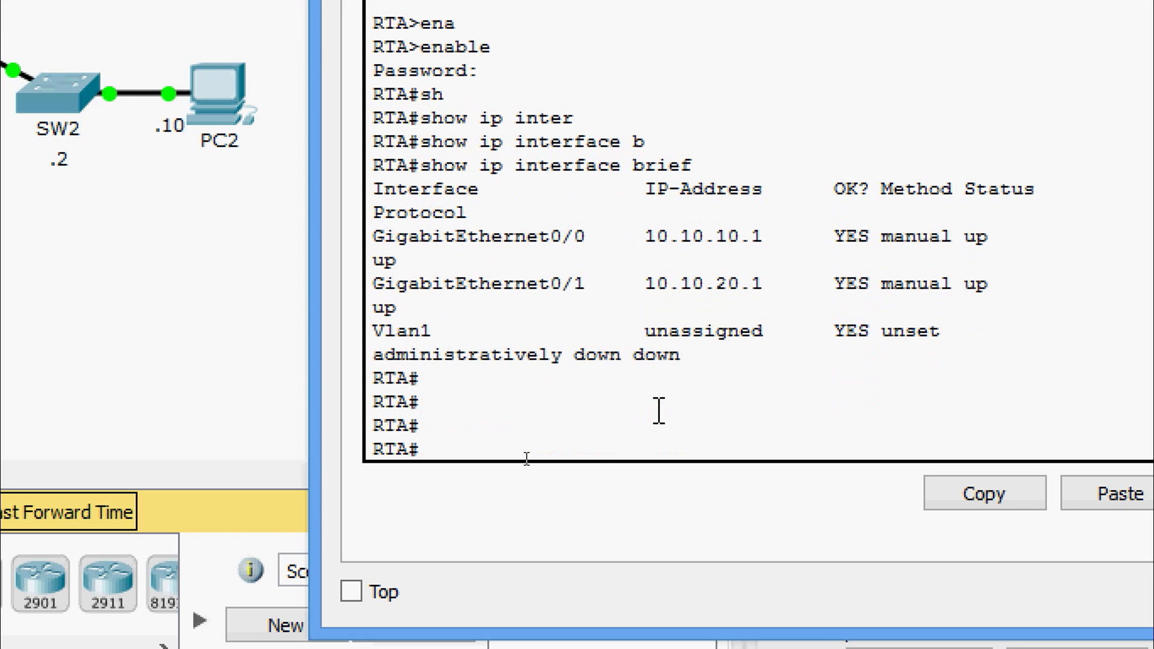
# - Run show interfaces on RTA
pyautogui.write('sh')
pyautogui.press('Tab')
pyautogui.write('inte')
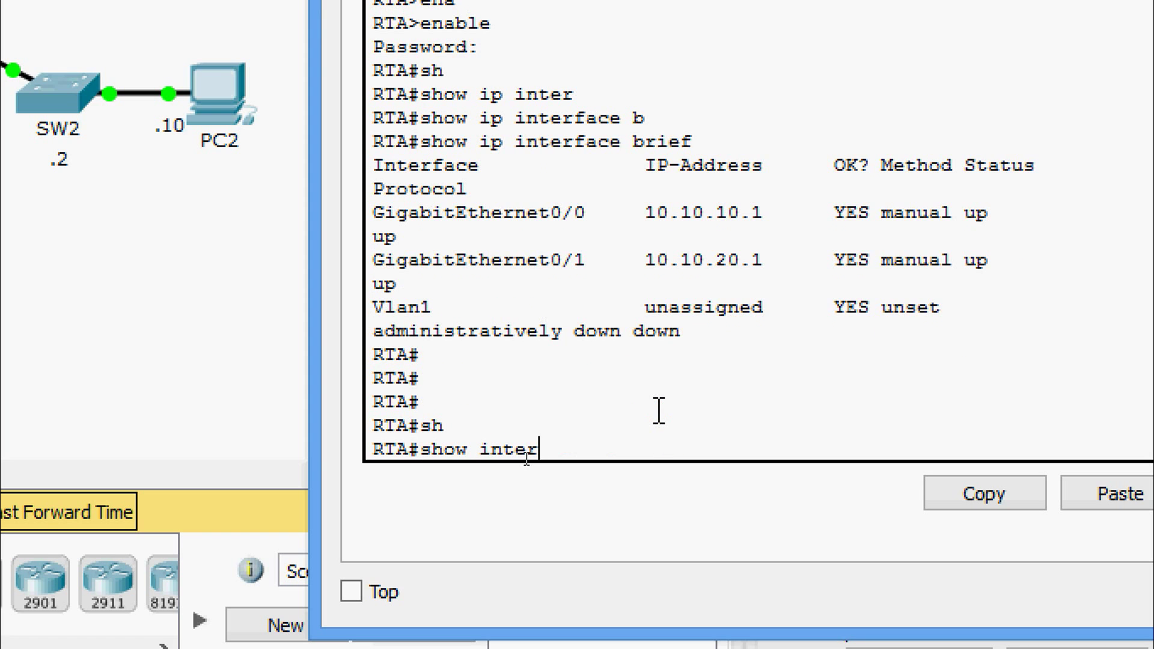
pyautogui.write('r')
pyautogui.press('Tab')
pyautogui.press('Return')
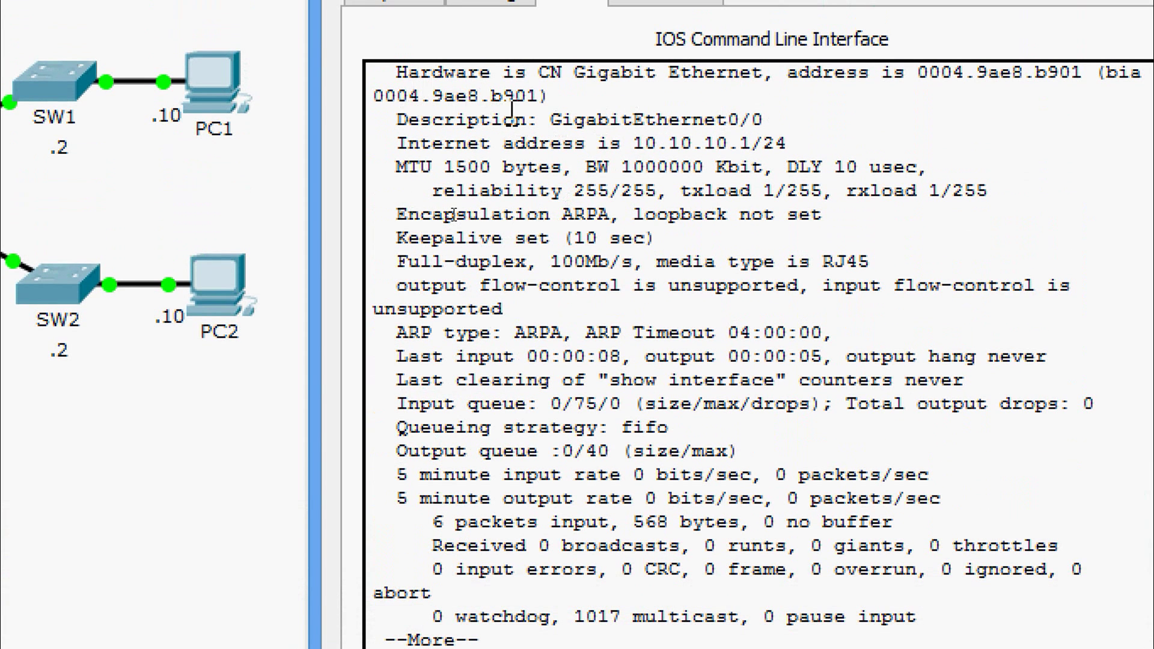
# - Review GigabitEthernet0/0's status, MAC address, description and Internet address lines
pyautogui.scroll(2, 514, 140)
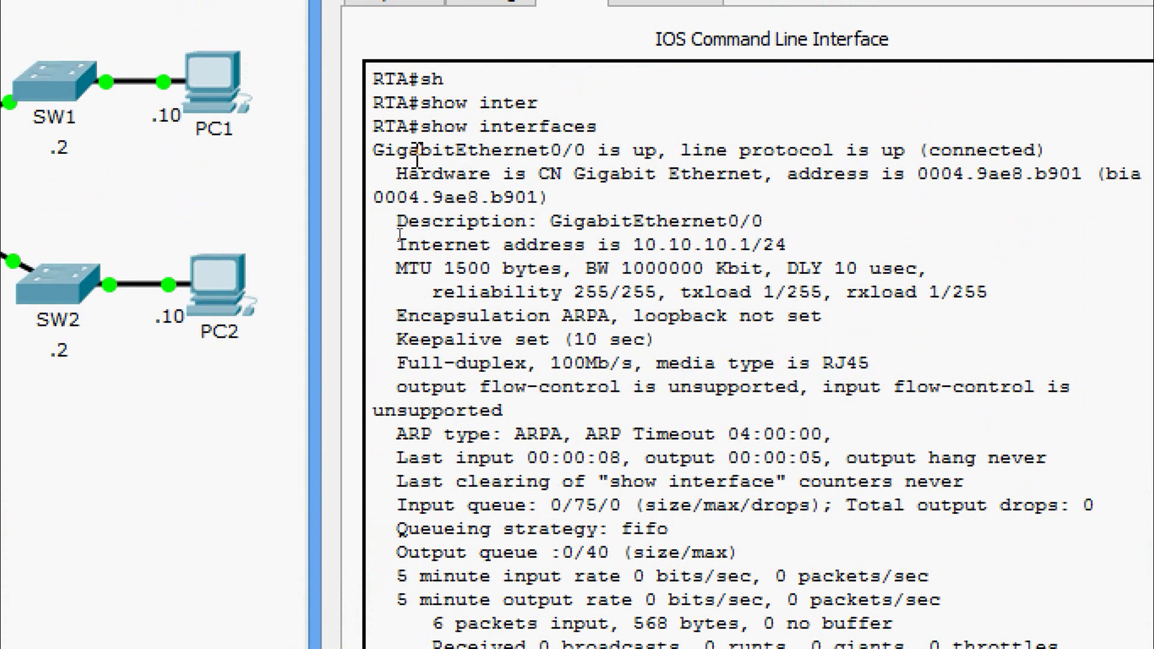
pyautogui.moveTo(383, 150); pyautogui.dragTo(574, 151)
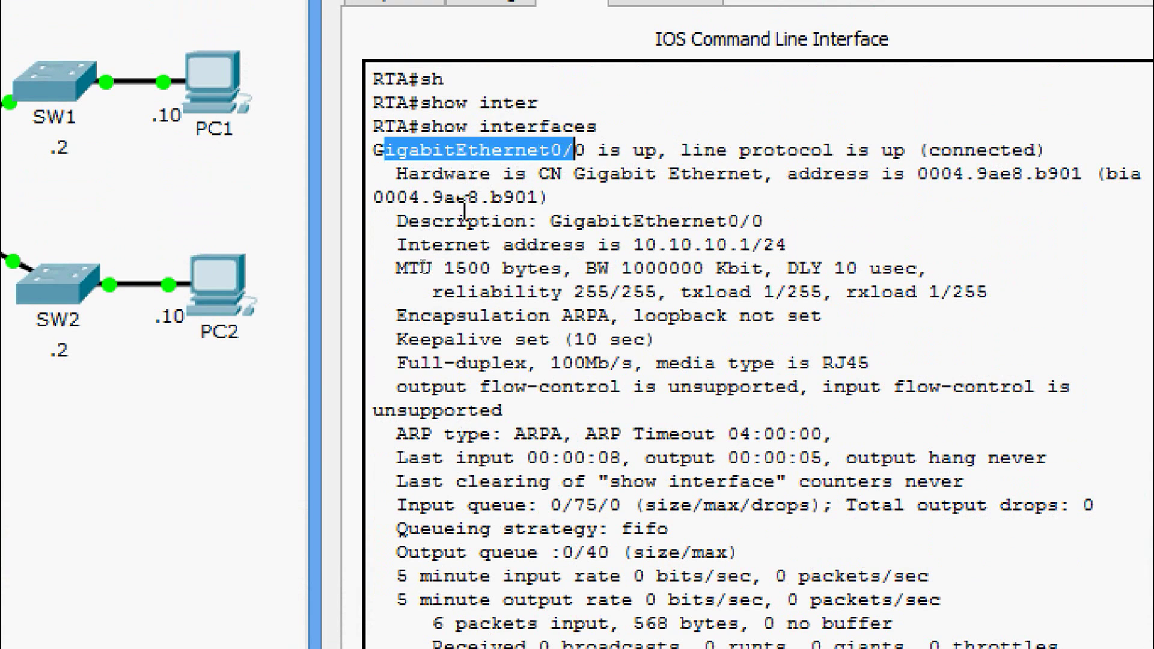
pyautogui.moveTo(414, 201); pyautogui.dragTo(546, 197)
pyautogui.keyDown('shift'); pyautogui.click(777, 183); pyautogui.keyUp('shift')
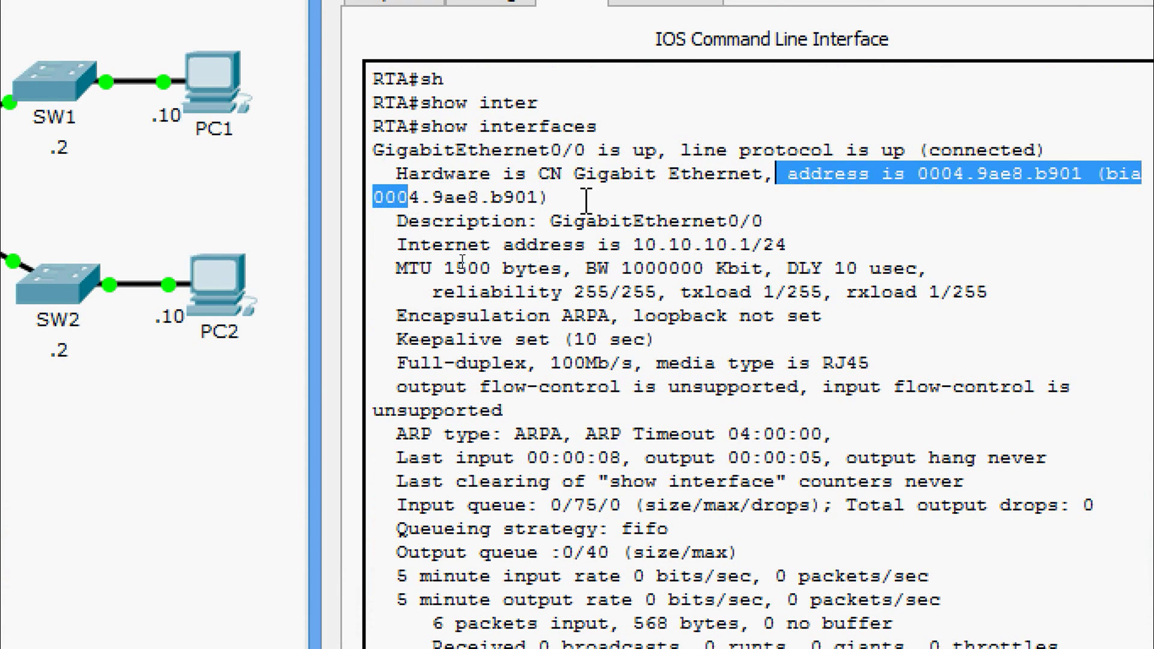
pyautogui.moveTo(397, 221); pyautogui.dragTo(580, 268)
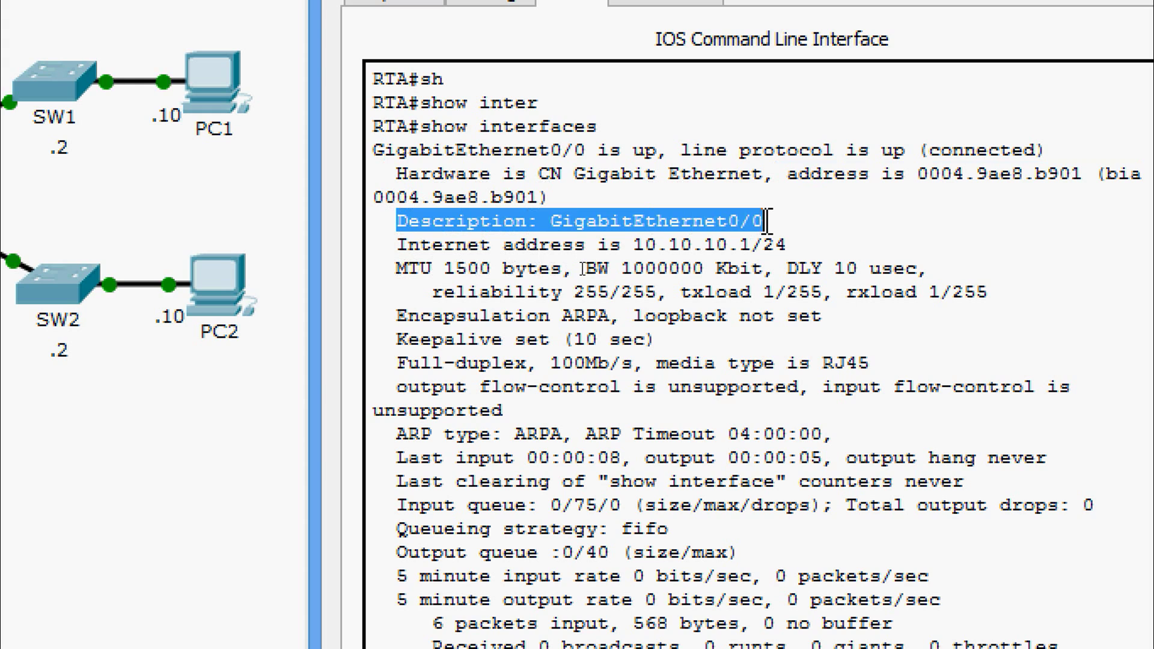
pyautogui.click(549, 264)
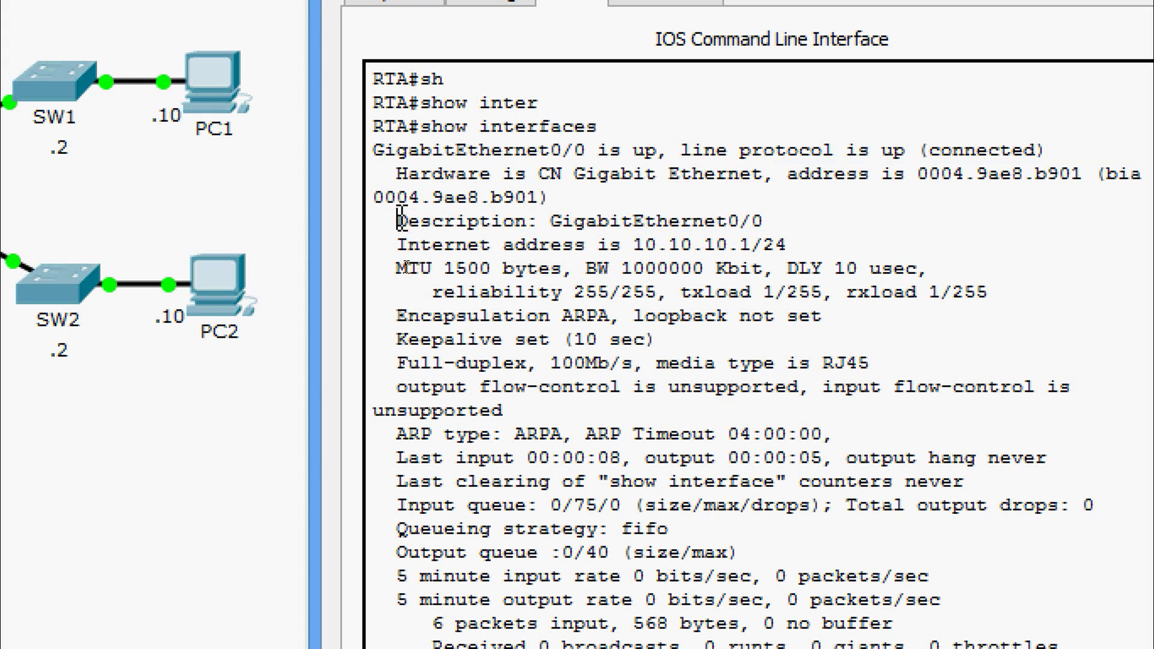
pyautogui.moveTo(398, 221); pyautogui.dragTo(644, 221)
pyautogui.moveTo(398, 245); pyautogui.dragTo(679, 245)
pyautogui.click(540, 282)
pyautogui.moveTo(535, 292); pyautogui.dragTo(608, 292)
pyautogui.click(527, 402)
pyautogui.scroll(-3, 480, 481)
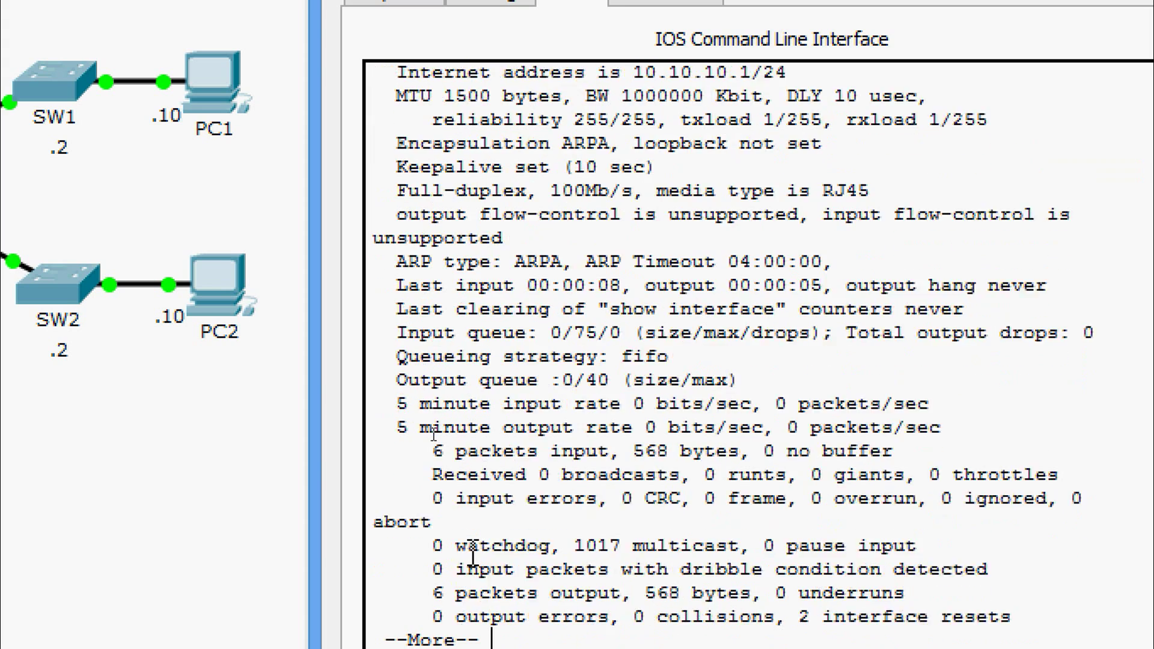
pyautogui.press('Return')
pyautogui.press('Return')
pyautogui.press('Return')
pyautogui.press('Return')
pyautogui.press('Return')
pyautogui.press('Return')
pyautogui.press('Return')
pyautogui.press('Return')
pyautogui.press('Return')
pyautogui.press('Return')
pyautogui.press('Return')
pyautogui.press('Return')
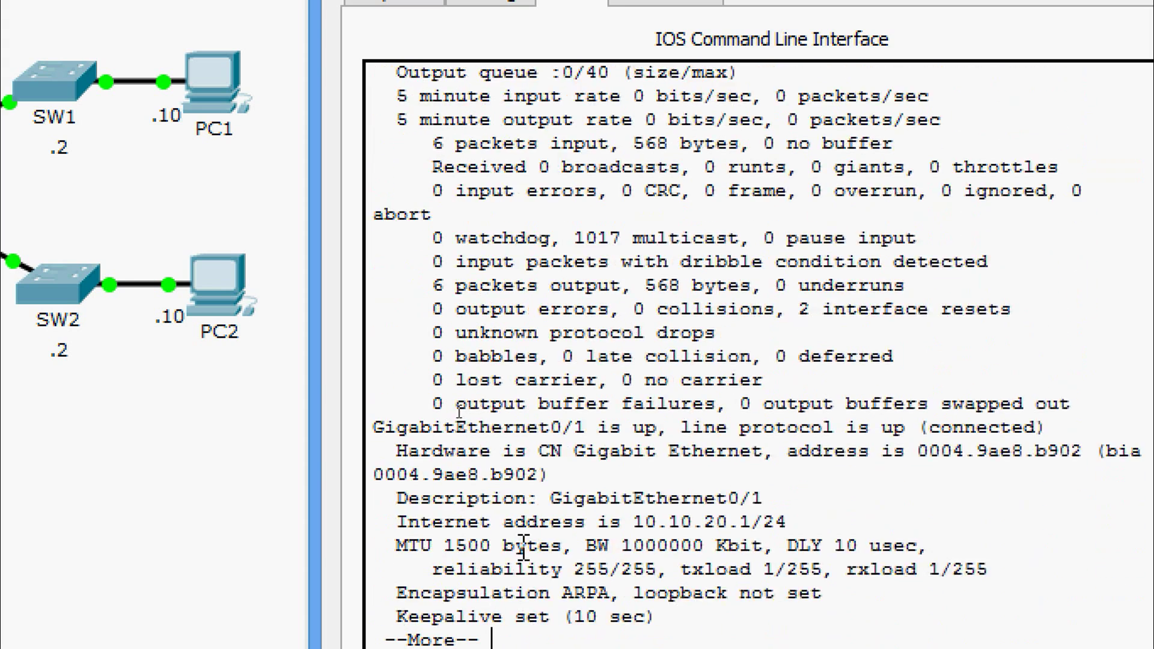
# - Page through GigabitEthernet0/1 and Vlan1 details to the end of the output
pyautogui.moveTo(384, 356); pyautogui.dragTo(811, 361)
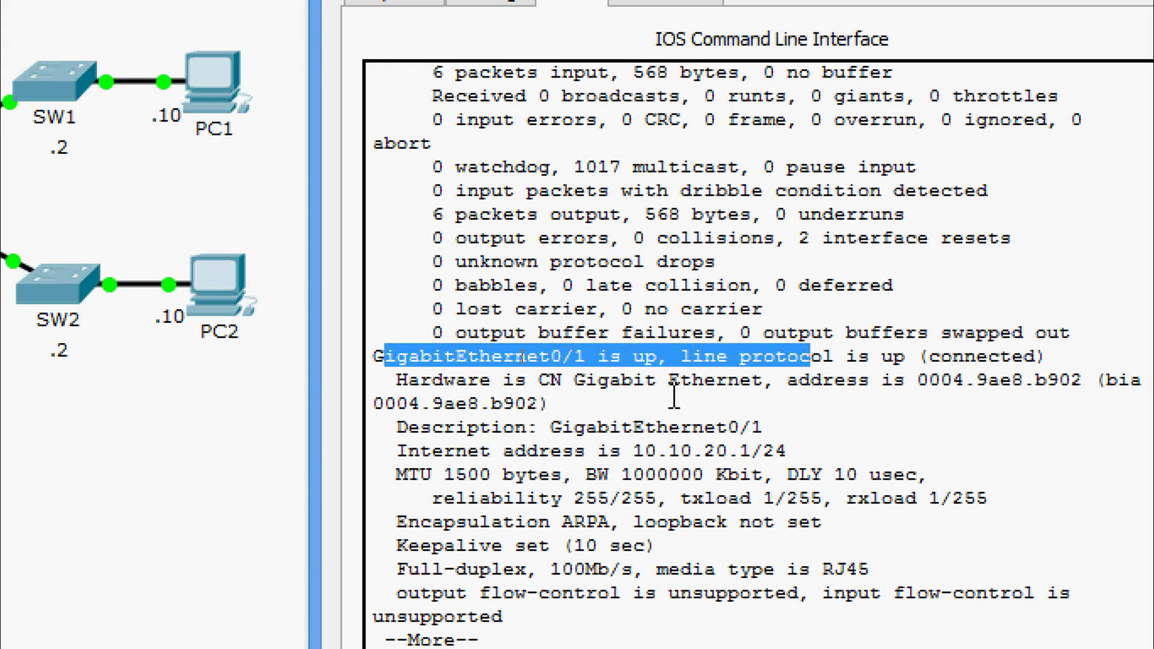
pyautogui.moveTo(420, 427); pyautogui.dragTo(778, 427)
pyautogui.press('Return')
pyautogui.press('Return')
pyautogui.press('Return')
pyautogui.press('Return')
pyautogui.press('Return')
pyautogui.press('Return')
pyautogui.press('Return')
pyautogui.press('Return')
pyautogui.press('Return')
pyautogui.press('Return')
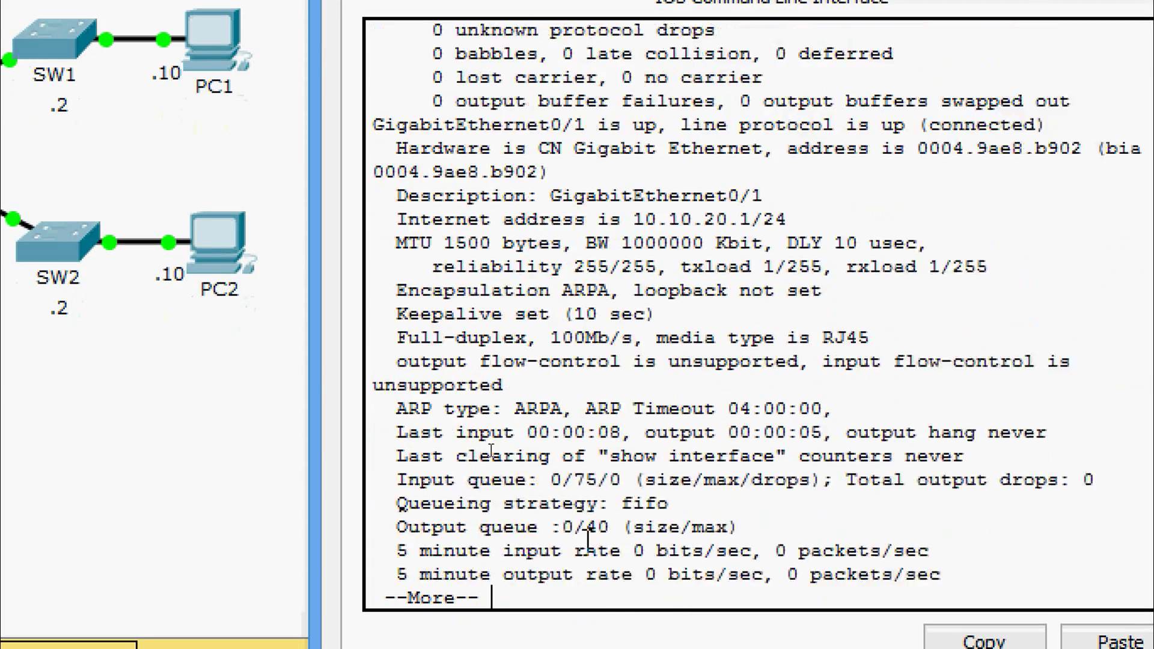
pyautogui.press('Return')
pyautogui.press('Return')
pyautogui.press('Return')
pyautogui.press('Return')
pyautogui.press('Return')
pyautogui.press('Return')
pyautogui.press('Return')
pyautogui.press('Return')
pyautogui.press('Return')
pyautogui.press('Return')
pyautogui.press('Return')
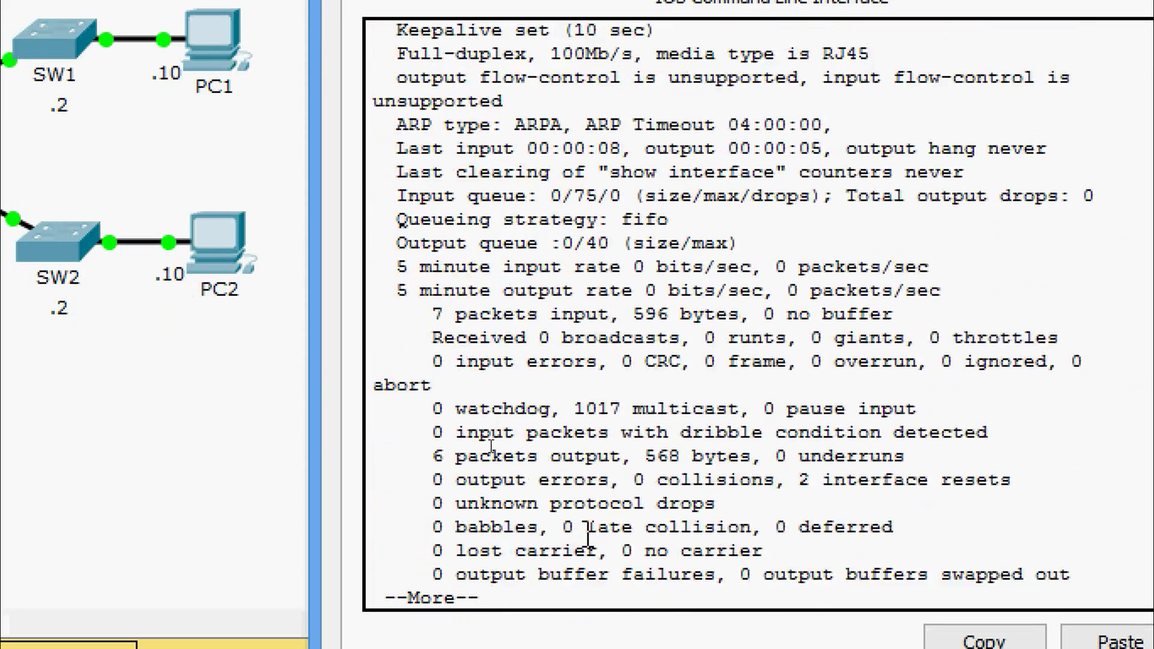
pyautogui.press('Return')
pyautogui.press('Return')
pyautogui.press('Return')
pyautogui.press('Return')
pyautogui.press('Return')
pyautogui.press('Return')
pyautogui.press('Return')
pyautogui.press('Return')
pyautogui.press('Return')
pyautogui.press('Return')
pyautogui.press('Return')
pyautogui.press('Return')
pyautogui.press('Return')
pyautogui.press('Return')
pyautogui.press('Return')
pyautogui.press('Return')
pyautogui.press('Return')
pyautogui.press('Return')
pyautogui.press('Return')
pyautogui.press('Return')
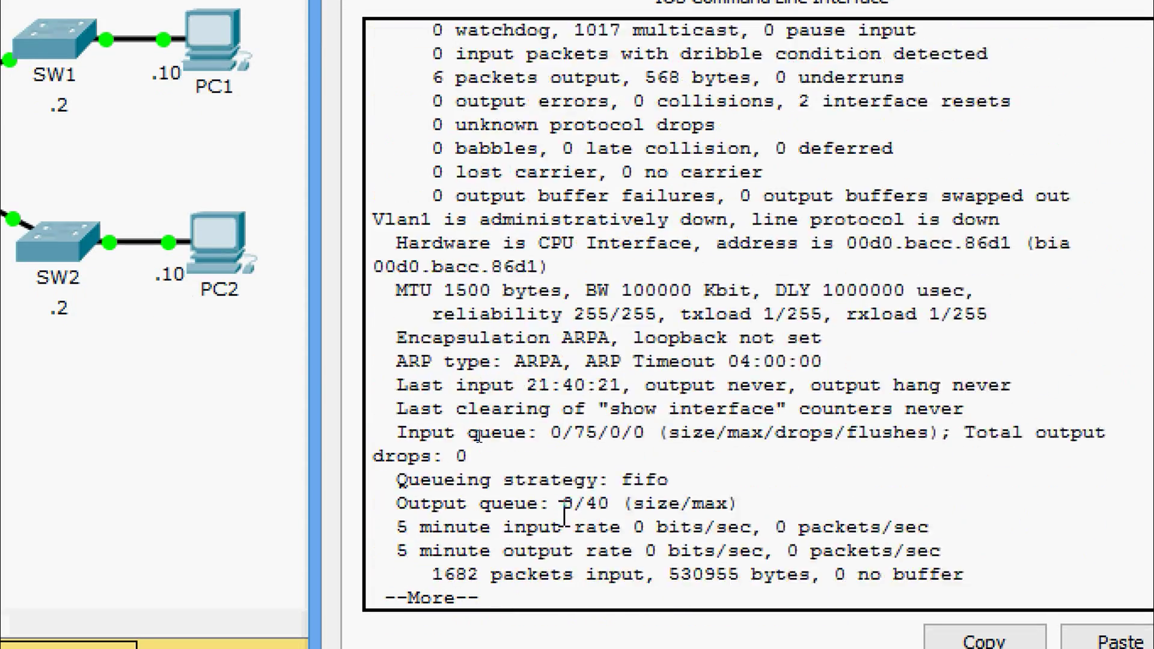
pyautogui.press('Return')
pyautogui.press('Return')
pyautogui.press('Return')
pyautogui.press('Return')
pyautogui.press('Return')
pyautogui.press('Return')
pyautogui.press('Return')
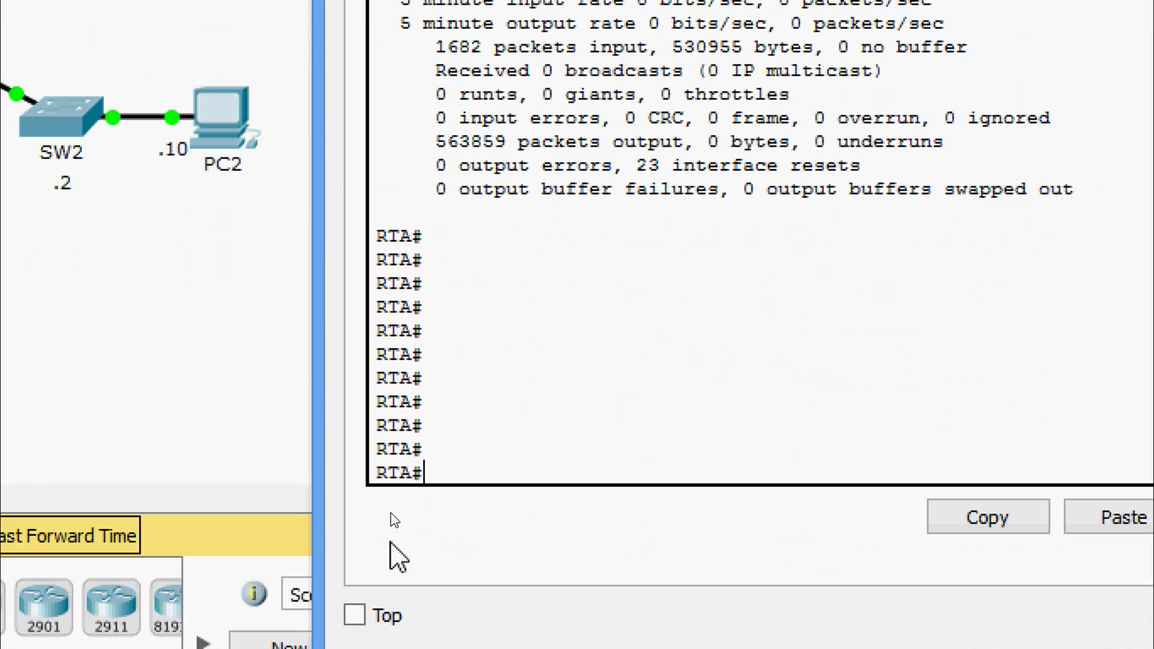
# - Run show ip interface on RTA and check GigabitEthernet0/0's IP and broadcast address
pyautogui.write('sh')
pyautogui.press('Tab')
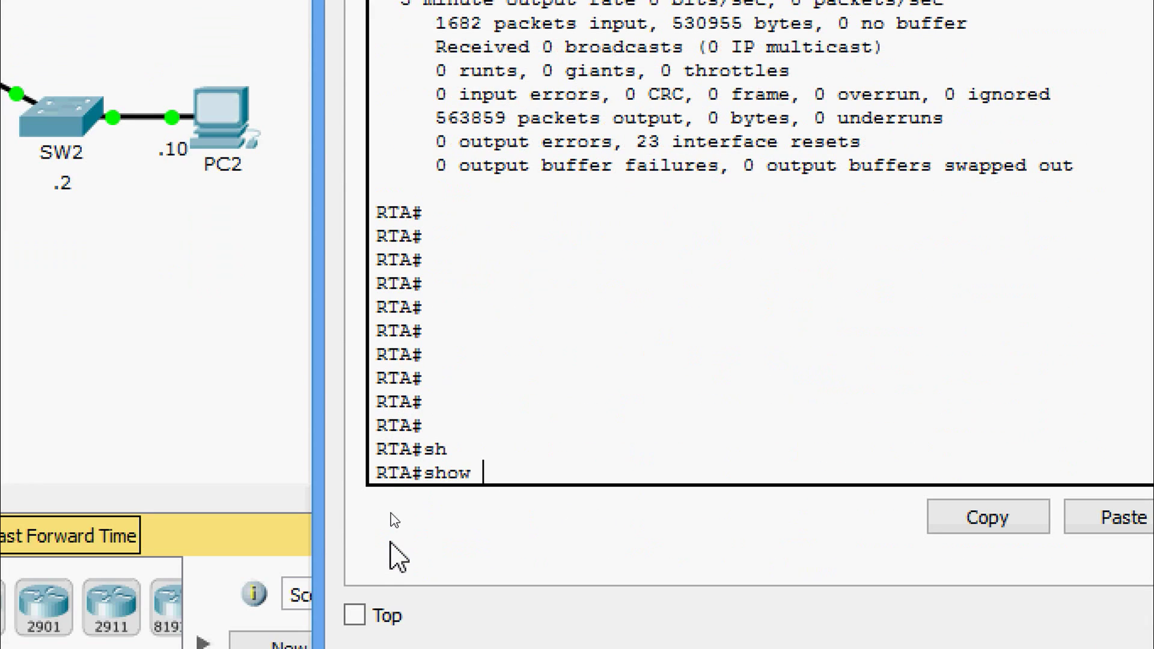
pyautogui.write('ip ingter')
pyautogui.press('Tab')
pyautogui.press('BackSpace')
pyautogui.press('BackSpace')
pyautogui.press('BackSpace')
pyautogui.press('BackSpace')
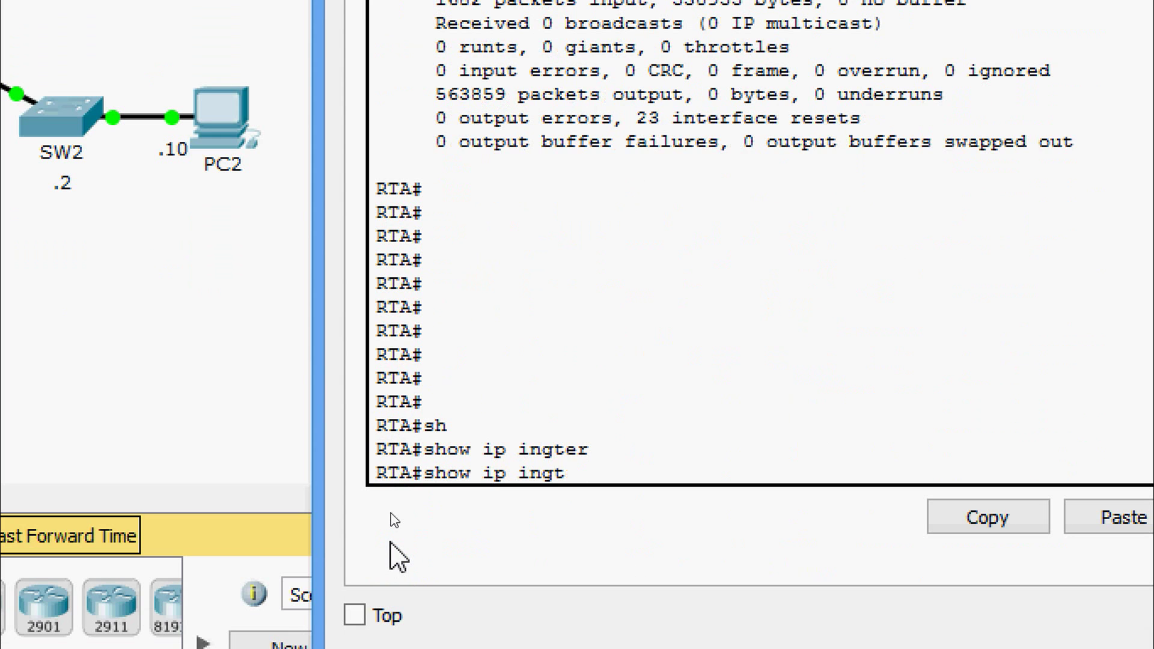
pyautogui.write('ter')
pyautogui.press('Tab')
pyautogui.press('Return')
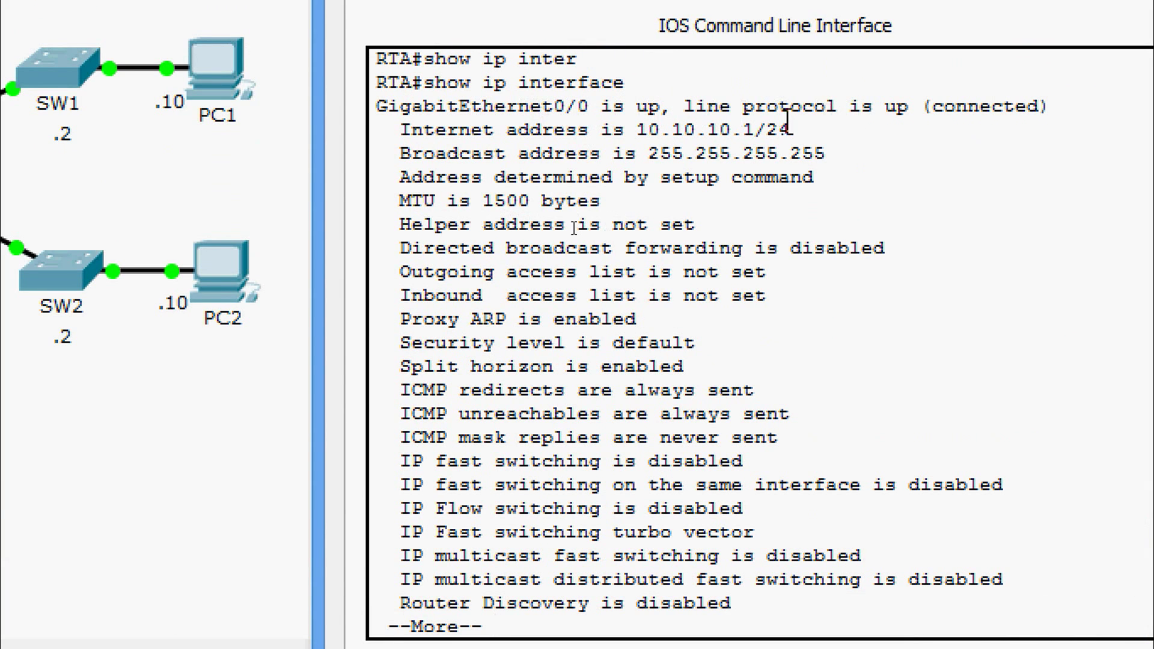
pyautogui.moveTo(631, 133); pyautogui.dragTo(793, 153)
pyautogui.click(580, 137)
pyautogui.moveTo(402, 154); pyautogui.dragTo(827, 155)
pyautogui.click(789, 200)
# - Page on to check GigabitEthernet0/1's up status and broadcast address until the prompt returns
pyautogui.press('Return')
pyautogui.press('Return')
pyautogui.press('Return')
pyautogui.press('Return')
pyautogui.press('Return')
pyautogui.press('Return')
pyautogui.press('Return')
pyautogui.press('Return')
pyautogui.press('Return')
pyautogui.press('Return')
pyautogui.press('Return')
pyautogui.press('Return')
pyautogui.press('Return')
pyautogui.press('Return')
pyautogui.press('Return')
pyautogui.press('Return')
pyautogui.press('Return')
pyautogui.press('Return')
pyautogui.press('Return')
pyautogui.press('Return')
pyautogui.press('Return')
pyautogui.press('Return')
pyautogui.press('Return')
pyautogui.press('Return')
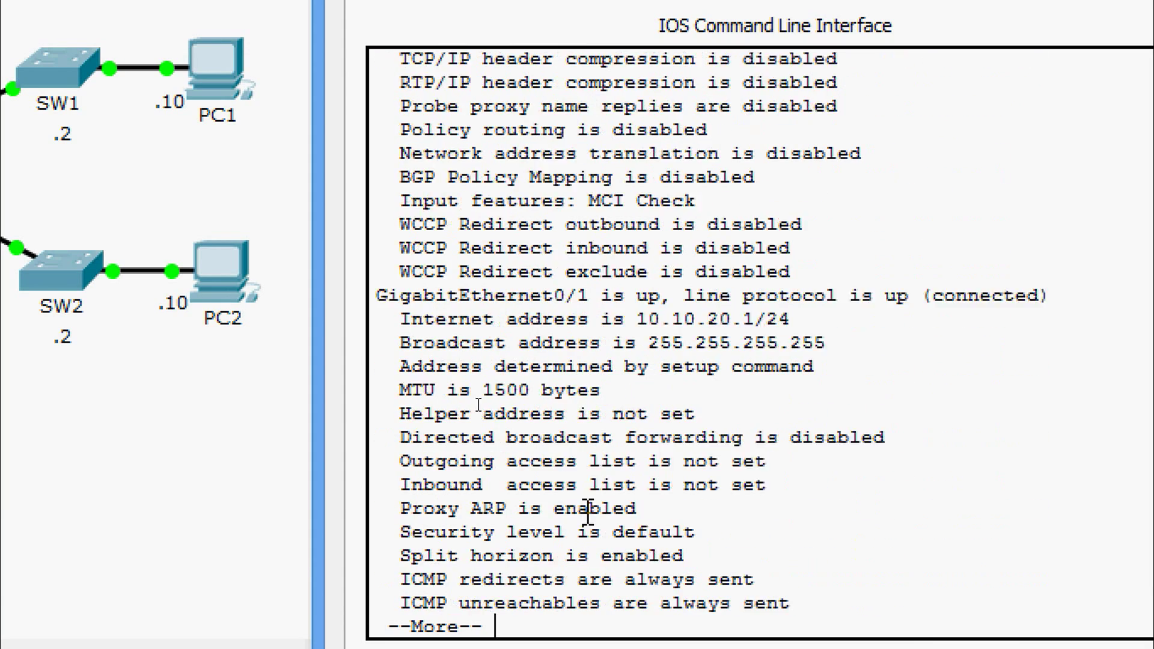
pyautogui.moveTo(382, 224); pyautogui.dragTo(633, 224)
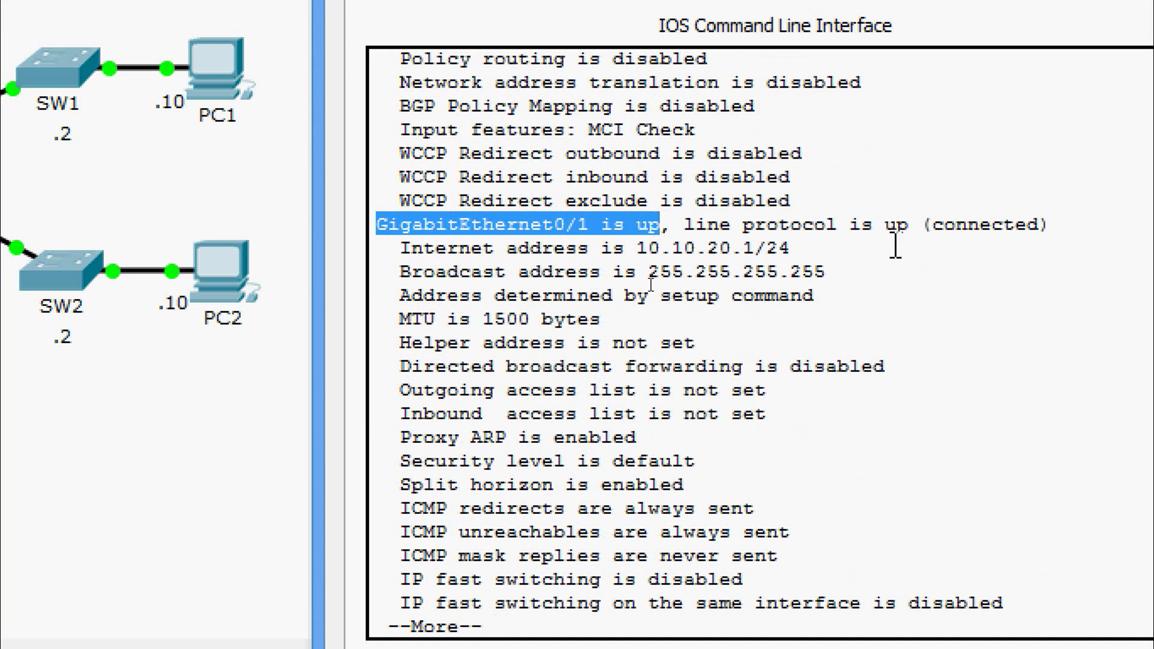
pyautogui.click(910, 227)
pyautogui.moveTo(411, 273); pyautogui.dragTo(697, 273)
pyautogui.click(720, 273)
pyautogui.press('Return')
pyautogui.press('Return')
pyautogui.press('Return')
pyautogui.press('Return')
pyautogui.press('Return')
pyautogui.press('Return')
pyautogui.press('Return')
pyautogui.press('Return')
pyautogui.press('Return')
pyautogui.press('Return')
pyautogui.press('Return')
pyautogui.press('Return')
pyautogui.press('Return')
pyautogui.press('Return')
pyautogui.press('Return')
pyautogui.press('Return')
pyautogui.press('Return')
pyautogui.press('Return')
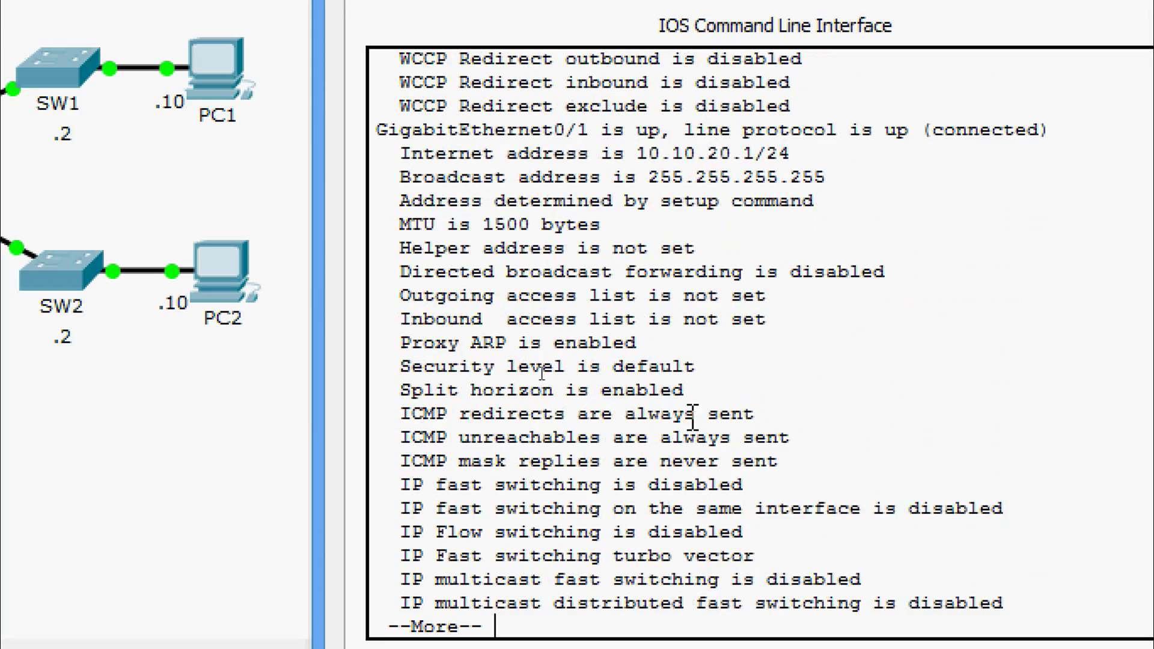
pyautogui.press('Return')
pyautogui.press('Return')
pyautogui.press('Return')
pyautogui.press('Return')
pyautogui.press('Return')
pyautogui.press('Return')
pyautogui.press('Return')
pyautogui.press('Return')
pyautogui.press('Return')
pyautogui.press('Return')
pyautogui.press('Return')
pyautogui.press('Return')
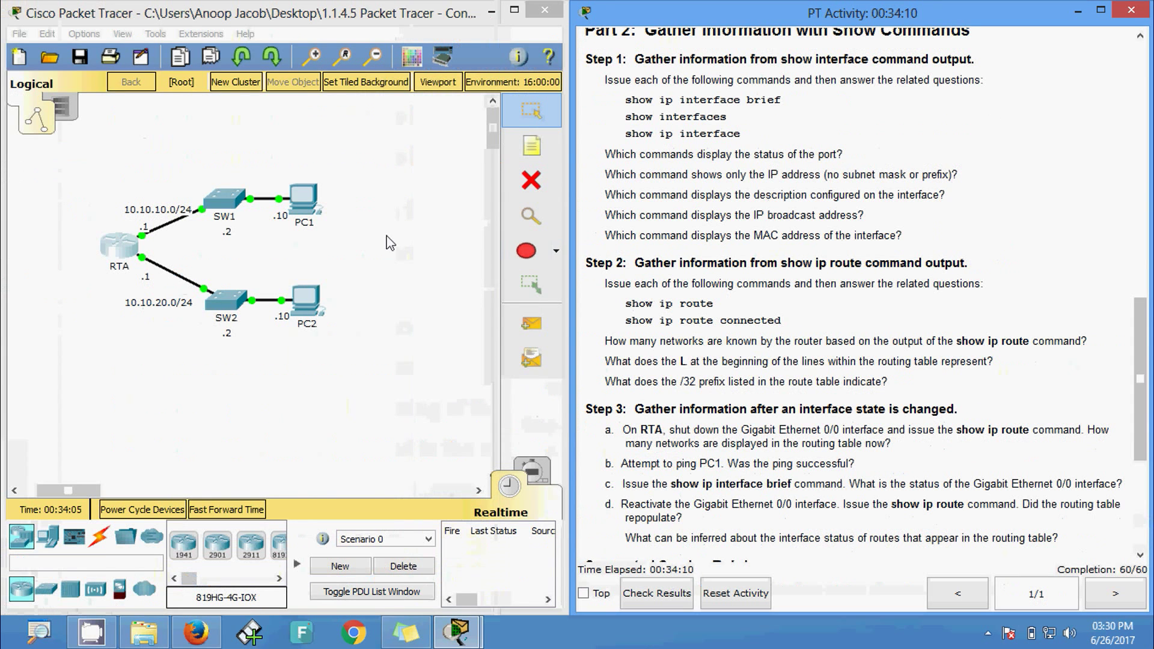
# - On RTA, run show ip route and highlight the 10.10.10.1/32 and 10.10.20.1/32 local routes
pyautogui.click(115, 245)
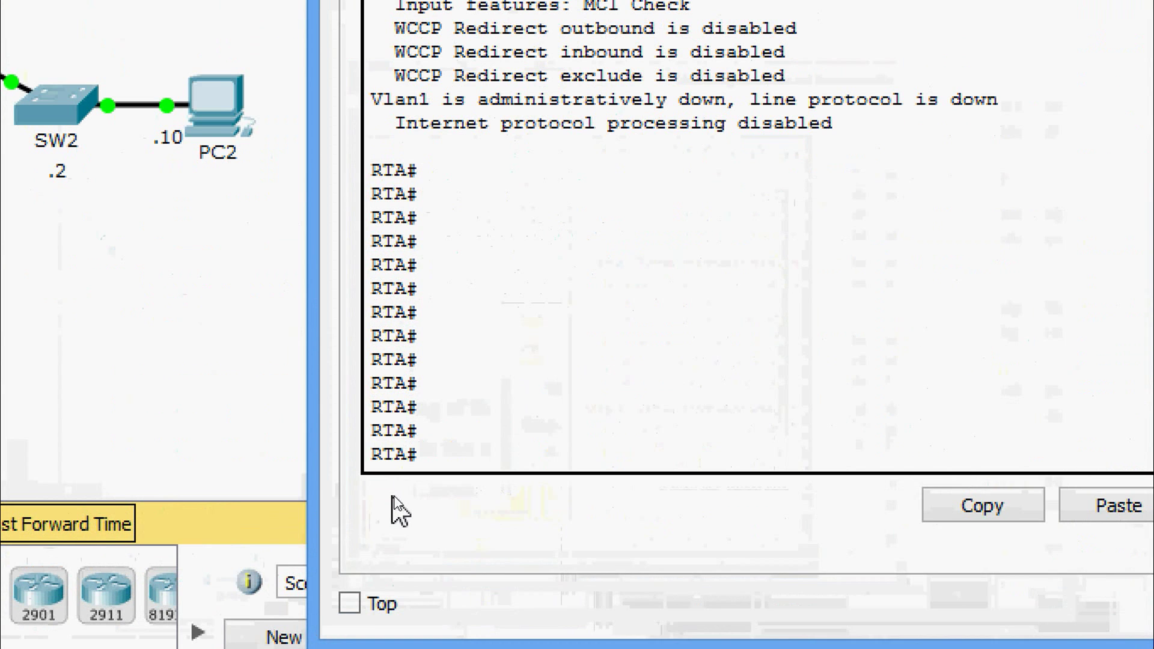
pyautogui.write('sh')
pyautogui.press('Tab')
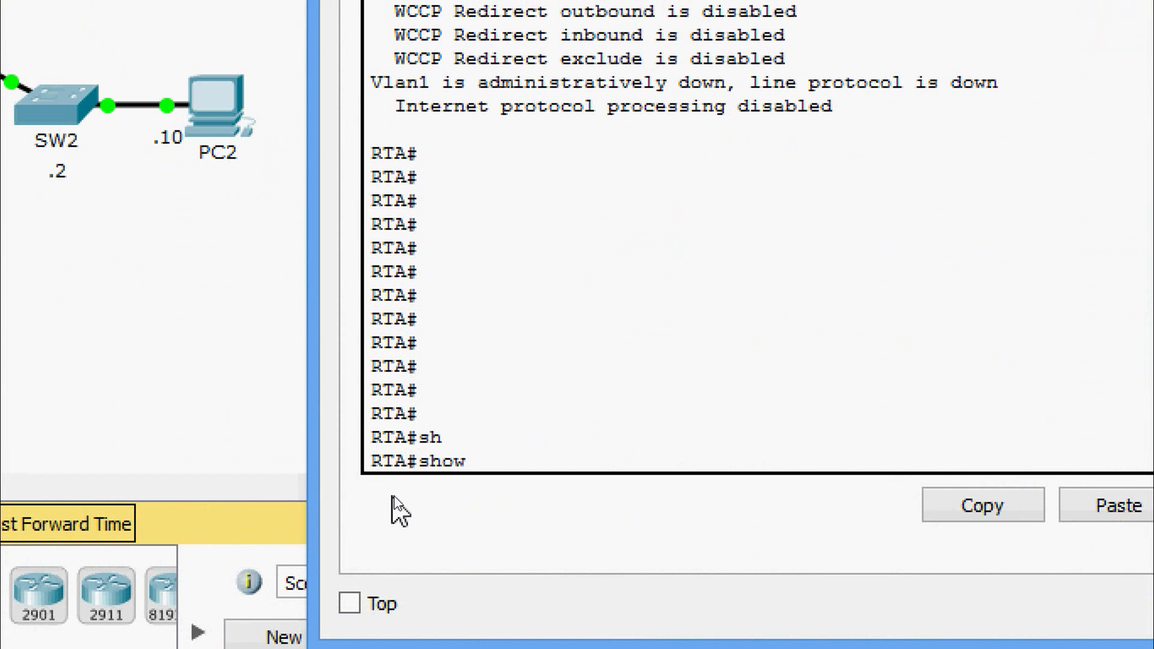
pyautogui.write('ip rou')
pyautogui.press('Tab')
pyautogui.press('Return')
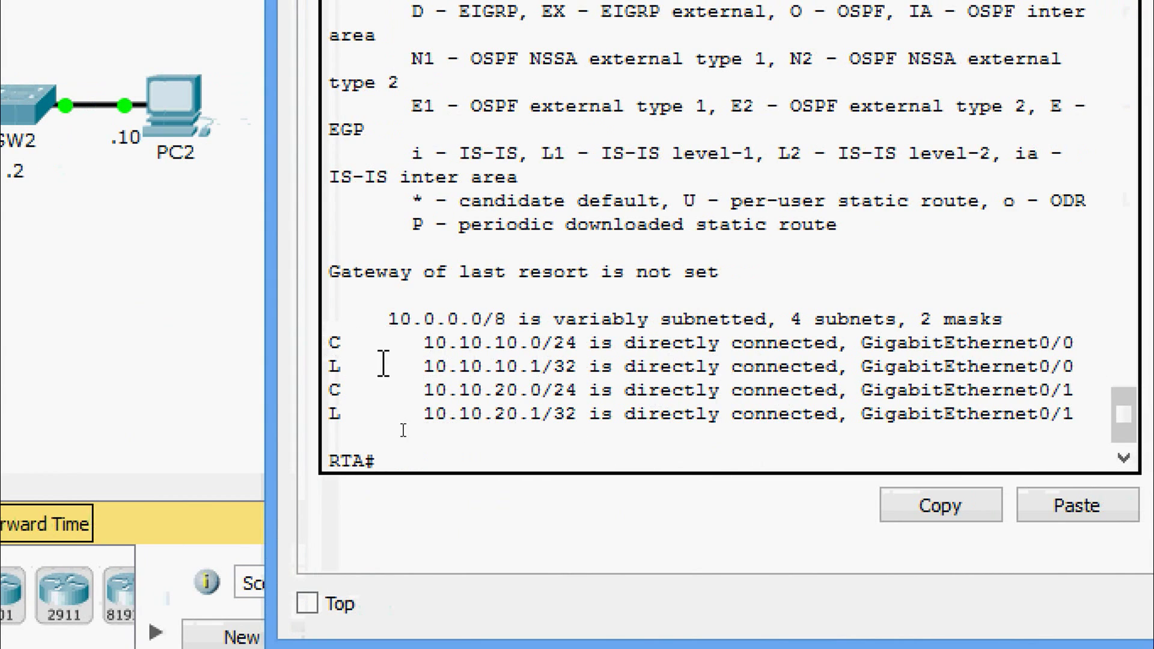
pyautogui.moveTo(338, 368); pyautogui.dragTo(608, 368)
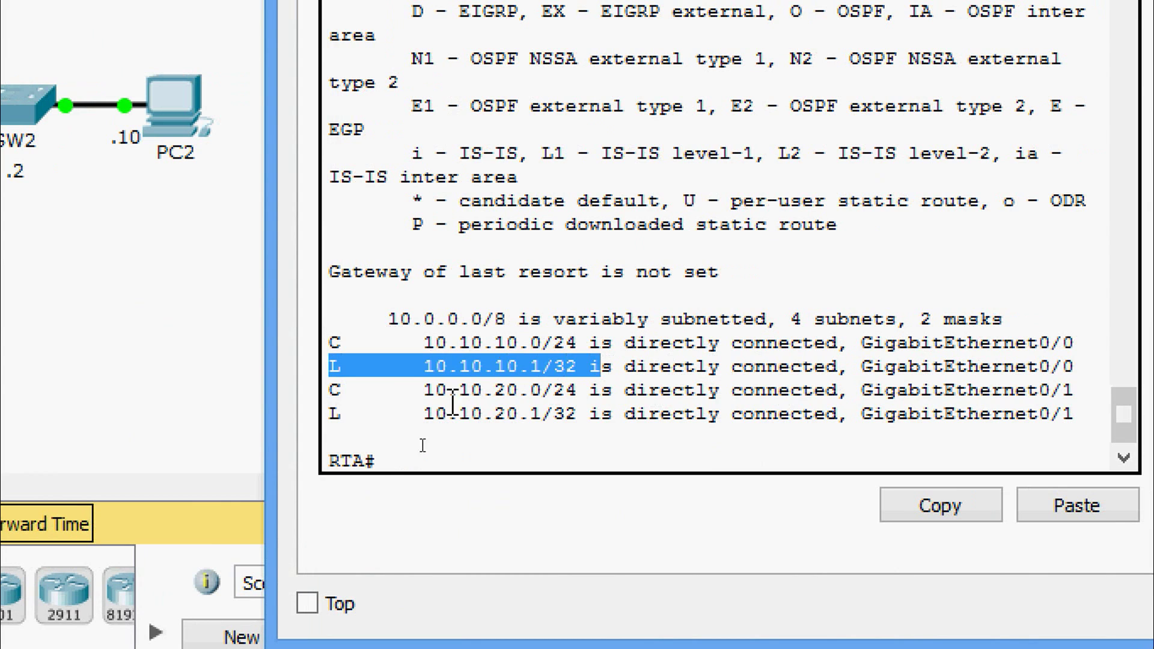
pyautogui.moveTo(338, 391); pyautogui.dragTo(564, 406)
pyautogui.moveTo(523, 450); pyautogui.dragTo(561, 450)
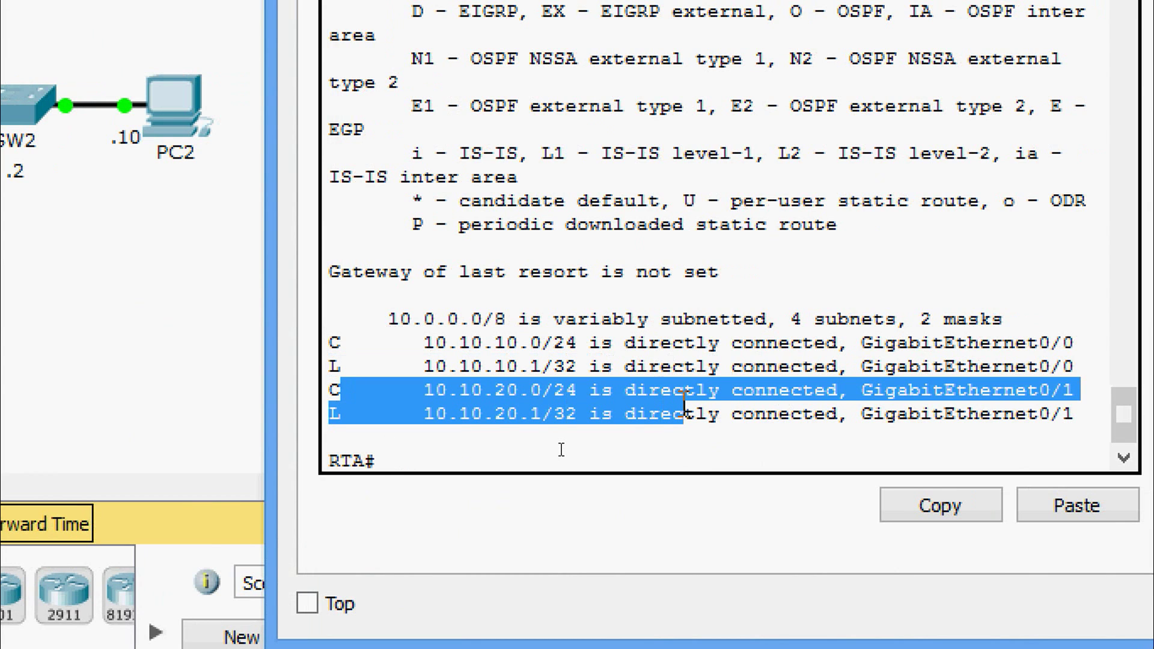
pyautogui.click(654, 400)
pyautogui.moveTo(331, 413); pyautogui.dragTo(530, 415)
pyautogui.click(530, 421)
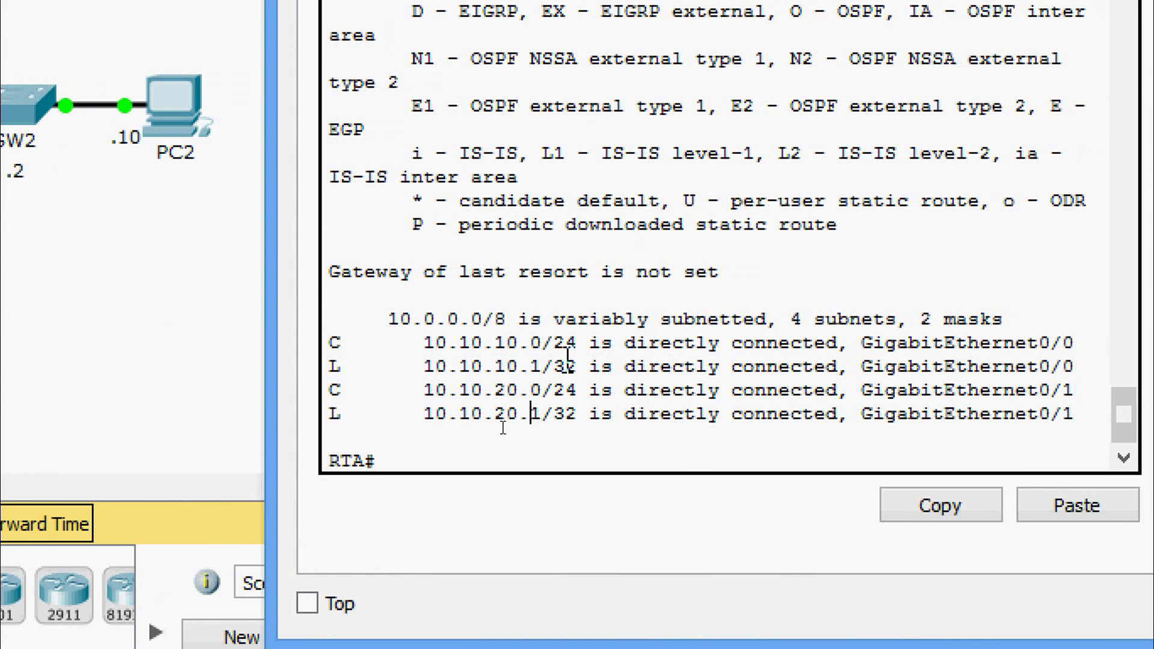
# - Run show ip route connected and highlight the connected 10.10.10.0/24 route
pyautogui.press('Return')
pyautogui.write('sh')
pyautogui.press('Tab')
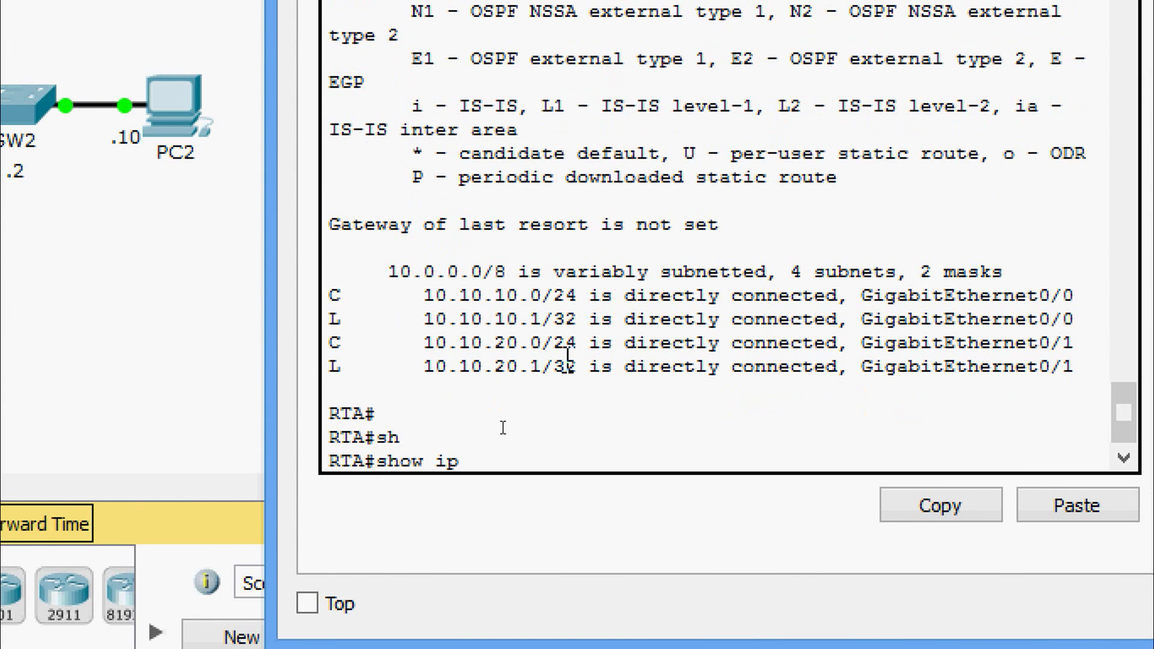
pyautogui.write('ip rou')
pyautogui.press('Tab')
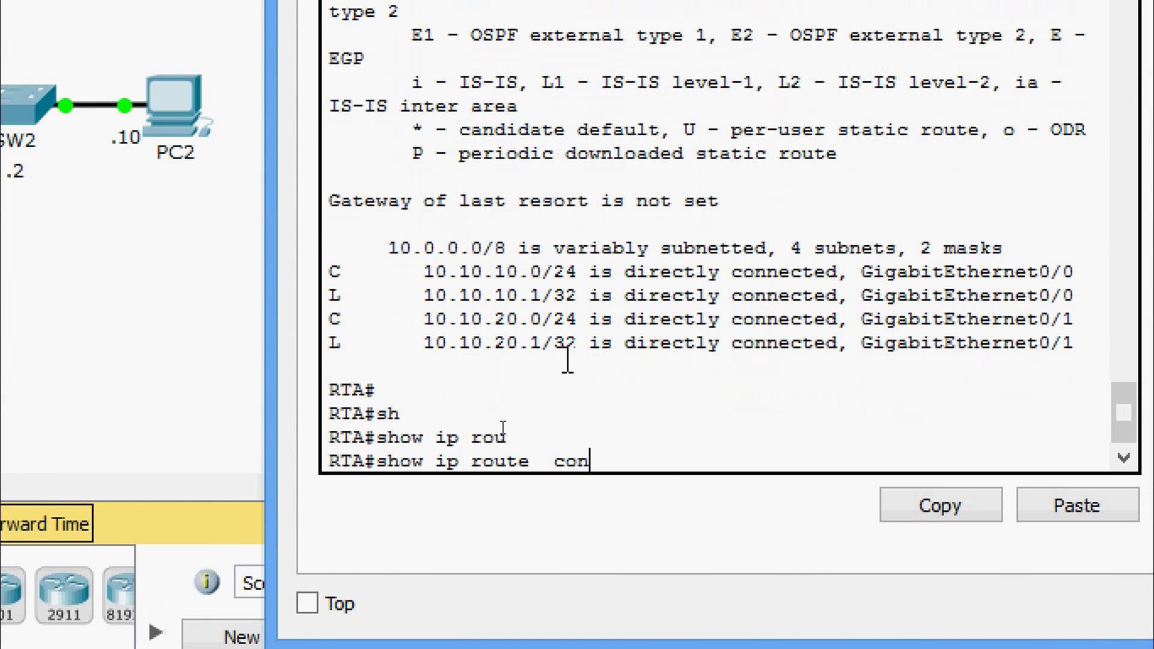
pyautogui.write('con')
pyautogui.press('Tab')
pyautogui.press('Return')
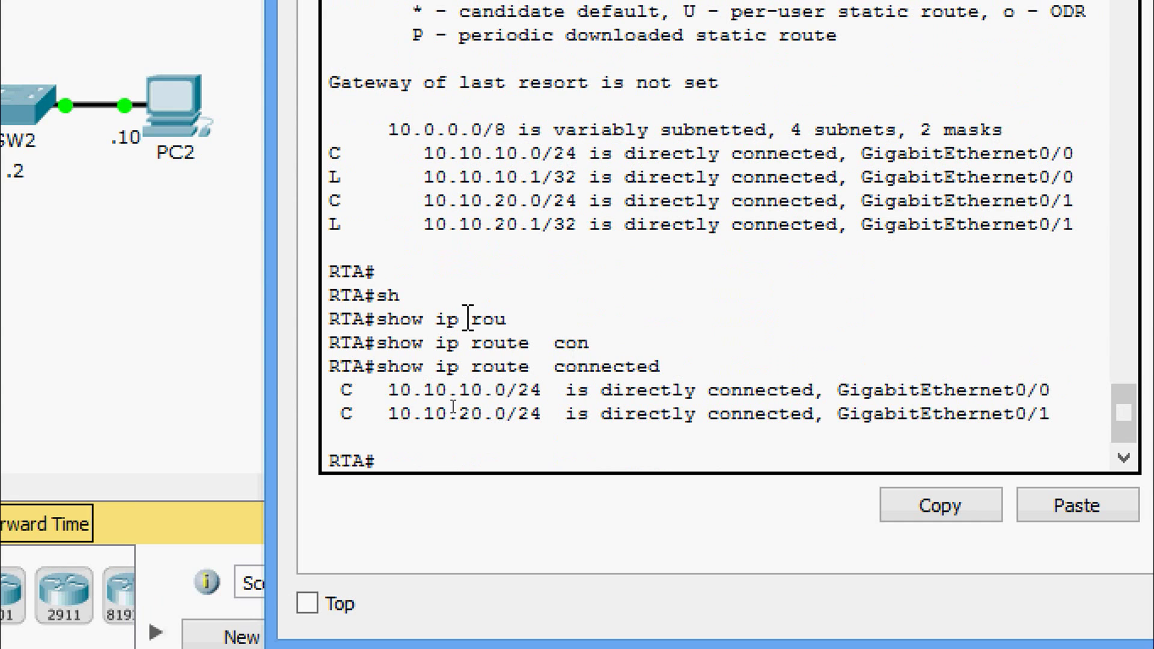
pyautogui.moveTo(328, 390); pyautogui.dragTo(1060, 428)
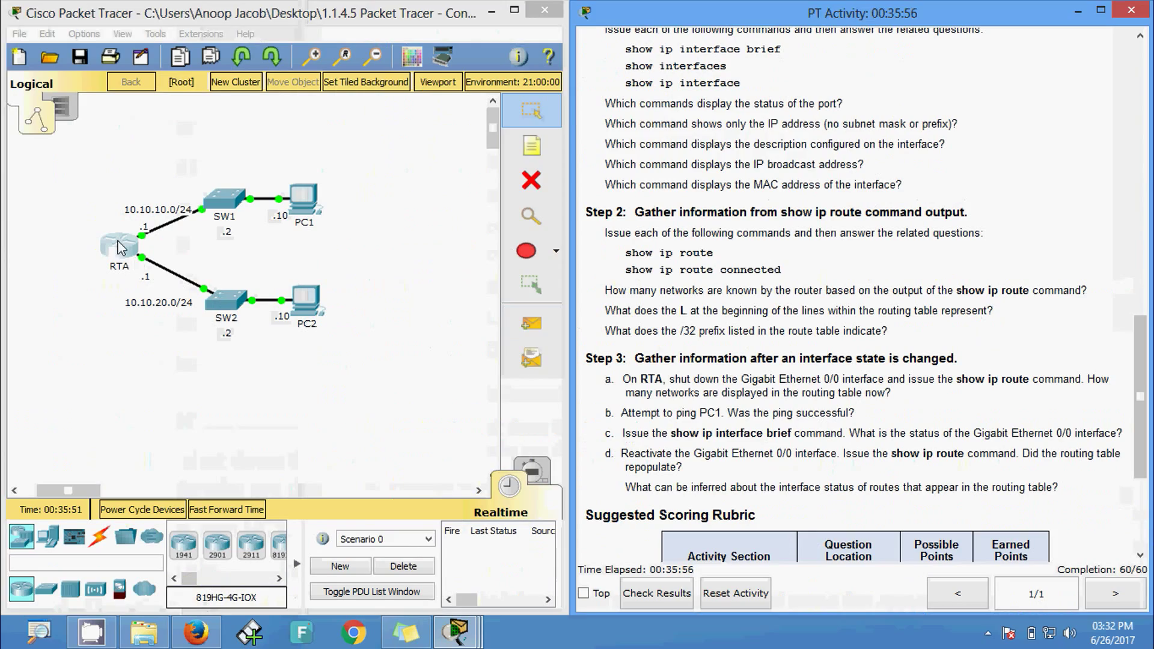
# - Reposition RTA's console, highlight both connected routes, and bring the Step 3 instructions forward
pyautogui.click(123, 250)
pyautogui.moveTo(461, 125); pyautogui.dragTo(248, 83)
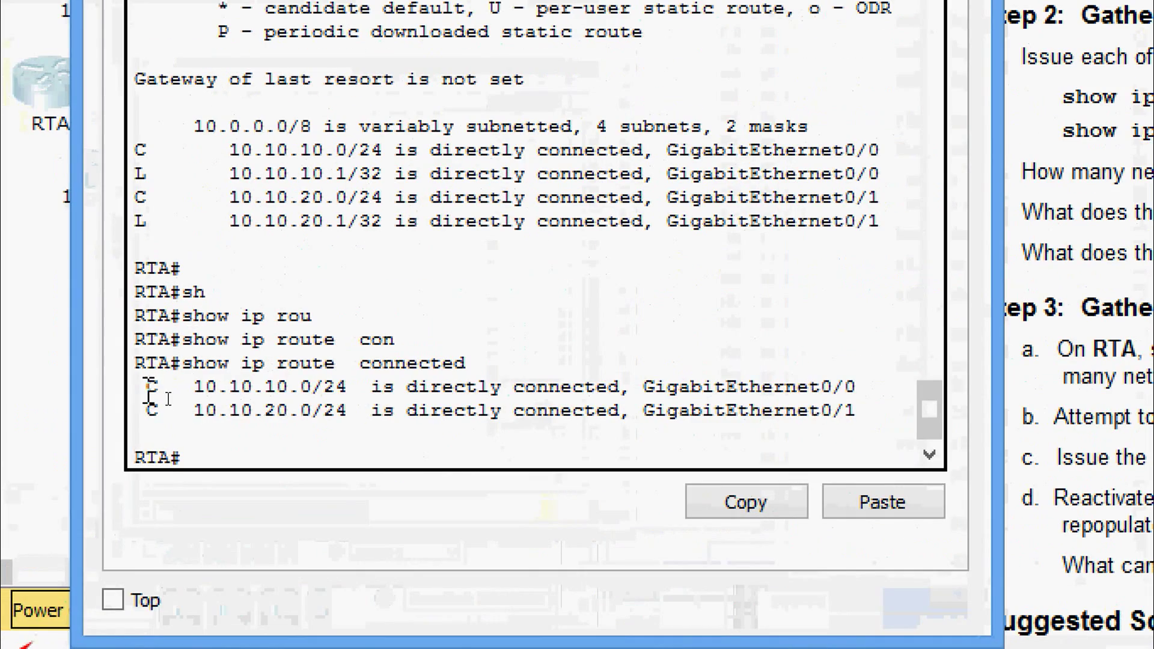
pyautogui.moveTo(166, 398); pyautogui.dragTo(285, 408)
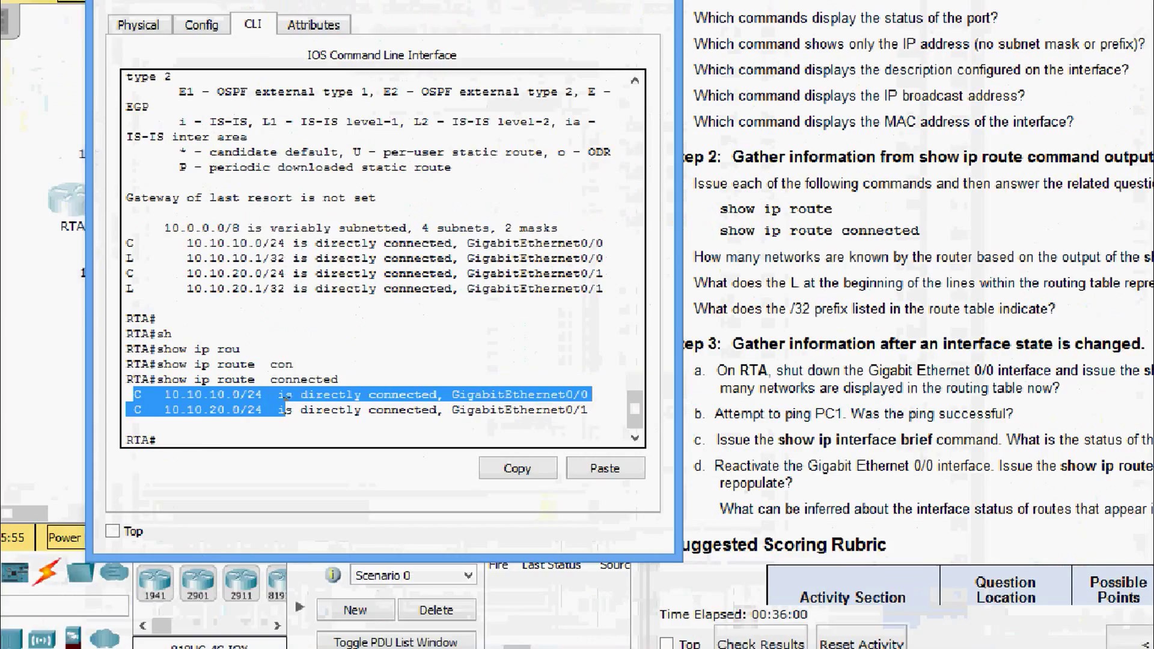
pyautogui.click(691, 309)
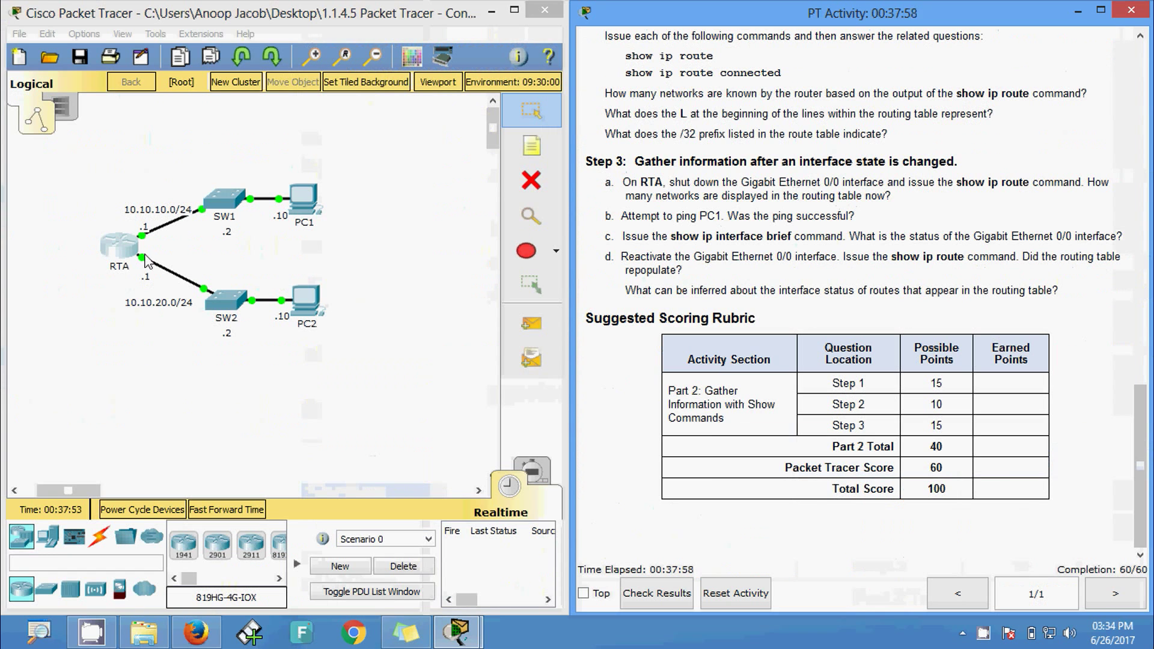
# - On RTA, enter conf t, select interface GigabitEthernet0/0, issue shutdown, then exit with Ctrl+Z
pyautogui.click(128, 253)
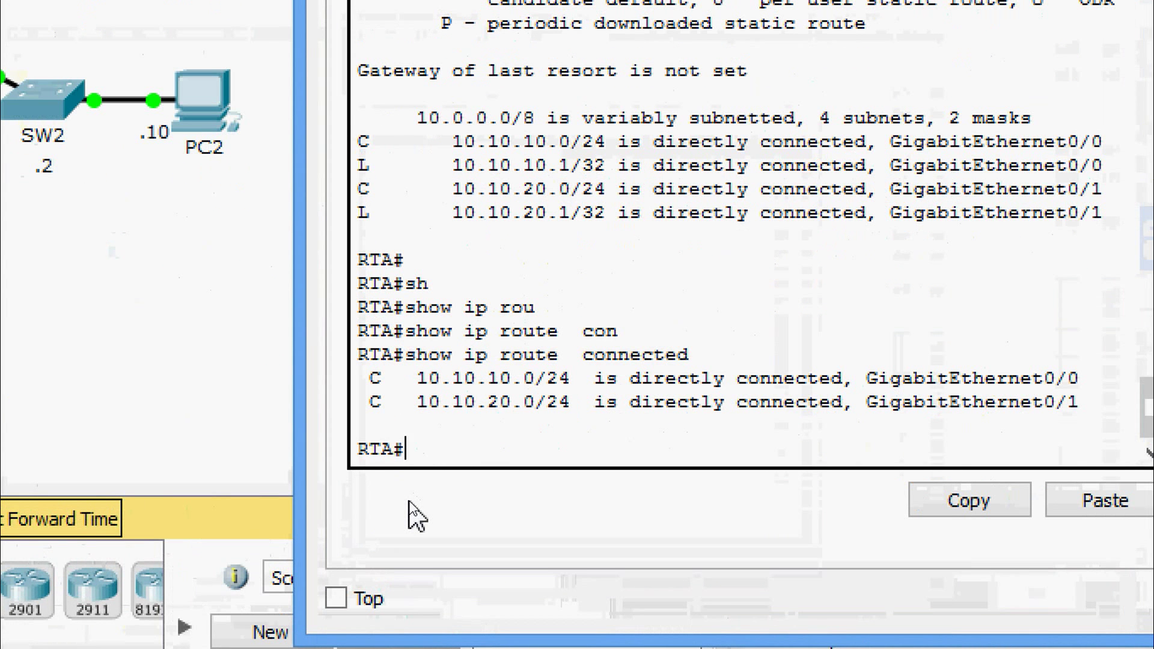
pyautogui.write('inte')
pyautogui.write('conf t')
pyautogui.press('Return')
pyautogui.write('int')
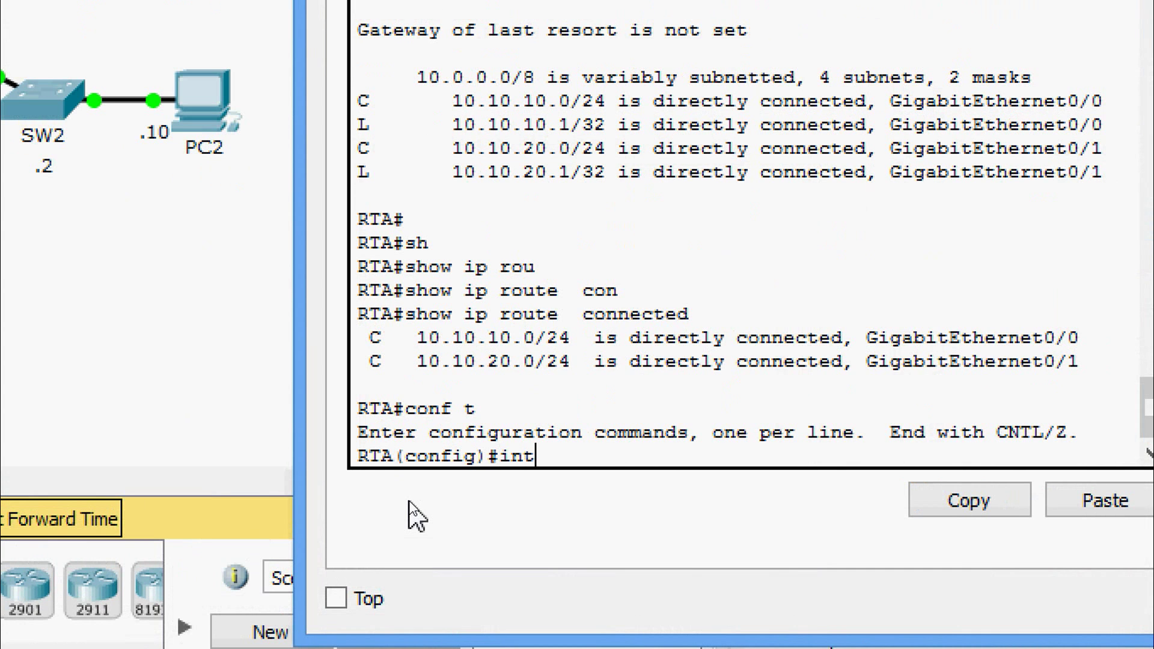
pyautogui.write('erface g')
pyautogui.press('Tab')
pyautogui.write('g')
pyautogui.press('Tab')
pyautogui.write('0/0')
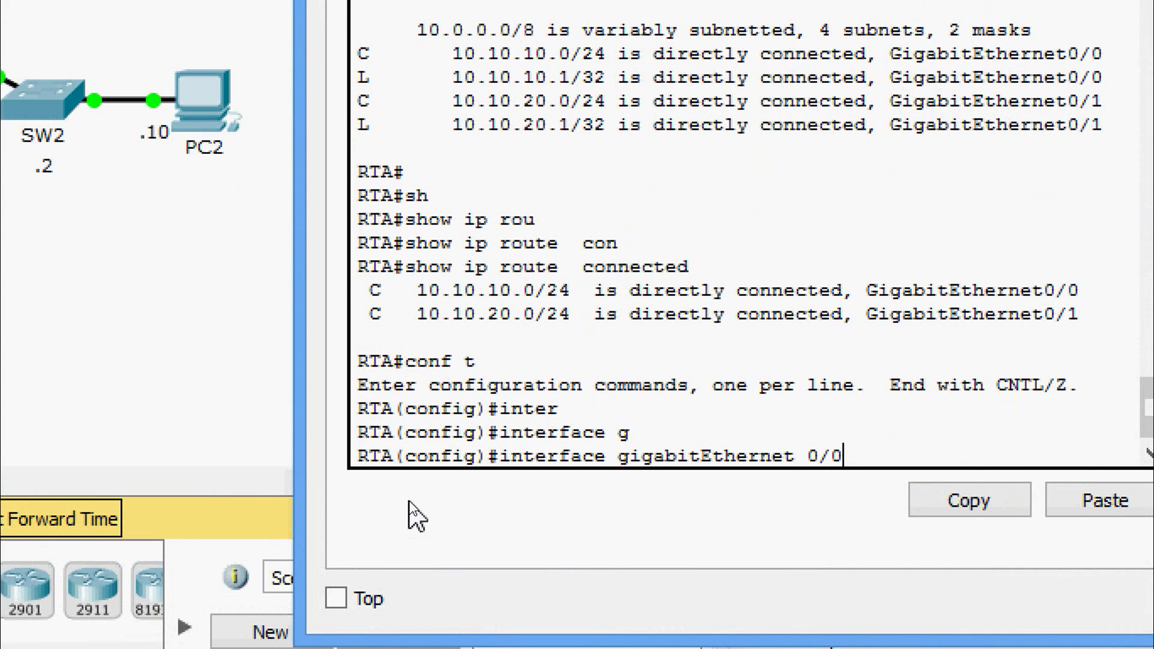
pyautogui.press('Return')
pyautogui.write('sh')
pyautogui.press('Tab')
pyautogui.press('Return')
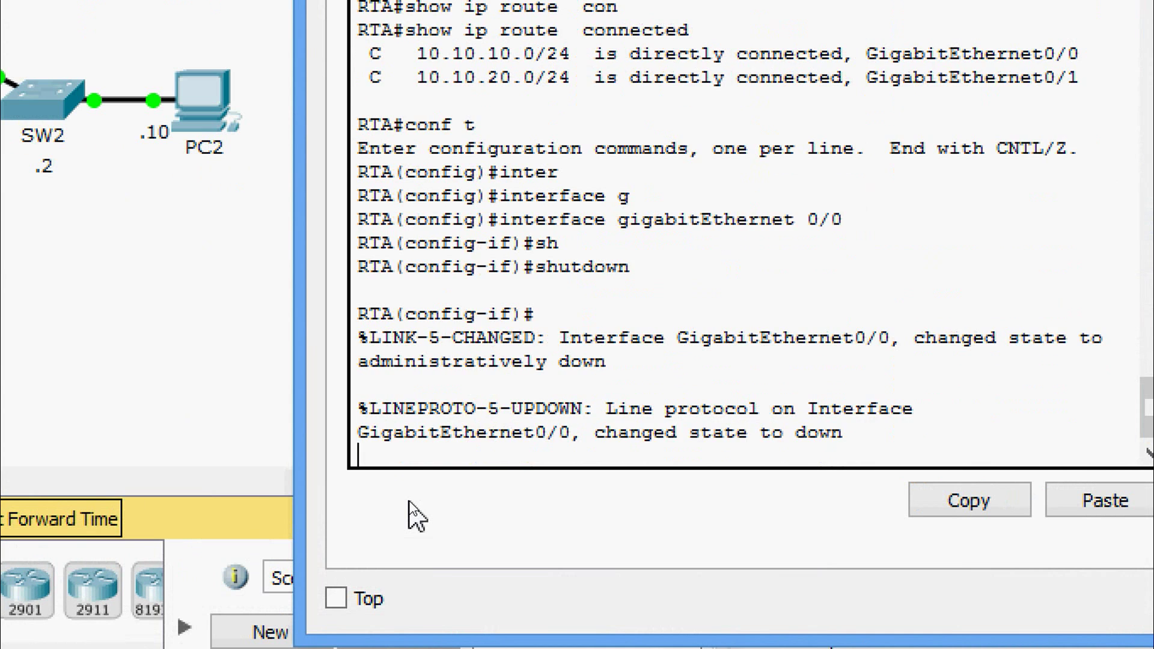
pyautogui.press('Return')
pyautogui.press('Return')
pyautogui.hotkey('ctrl', 'z')
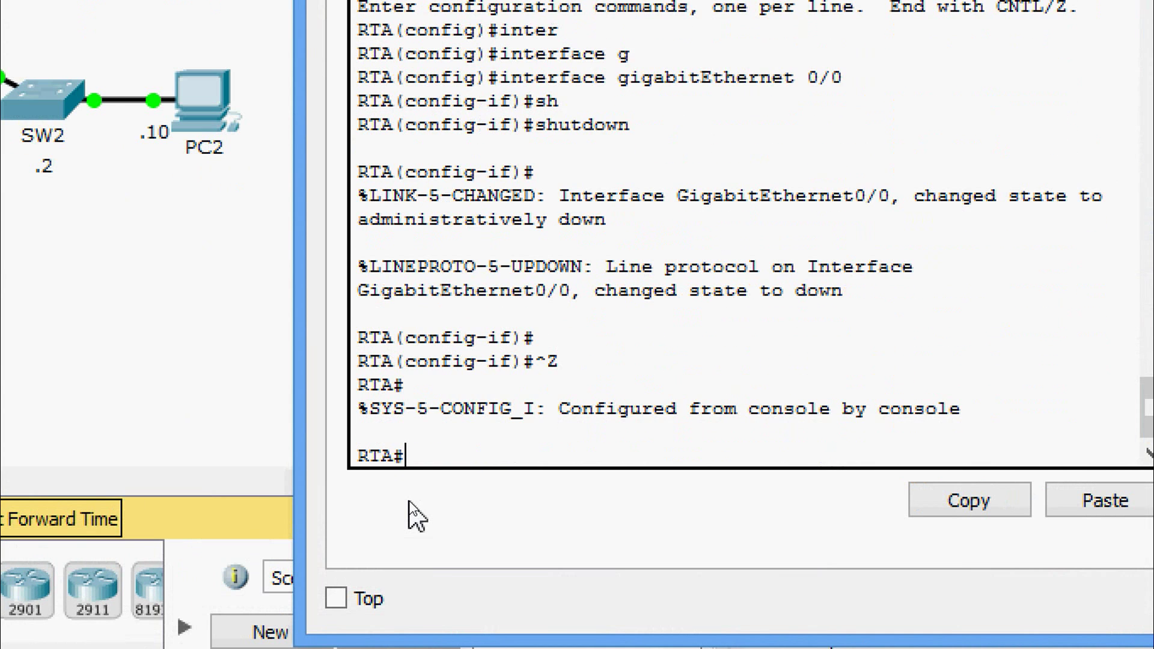
# - Run show ip route and highlight the remaining 10.10.20.0/24 connected route
pyautogui.write('sh')
pyautogui.press('Tab')
pyautogui.write('ip ')
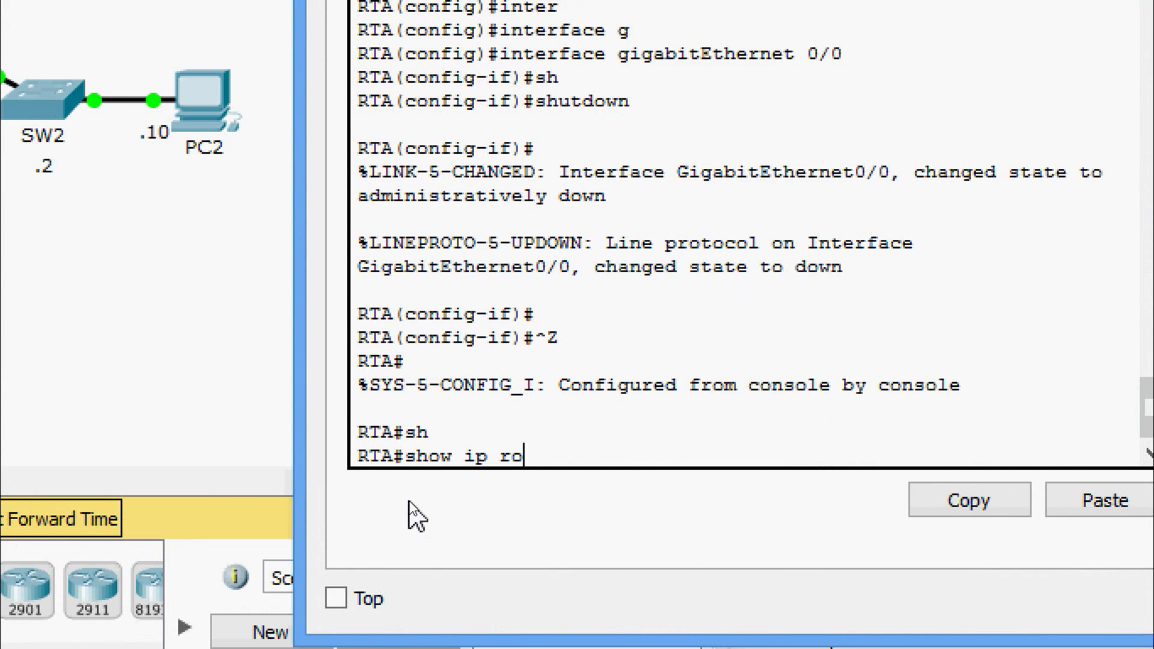
pyautogui.write('rou')
pyautogui.press('Tab')
pyautogui.press('Return')
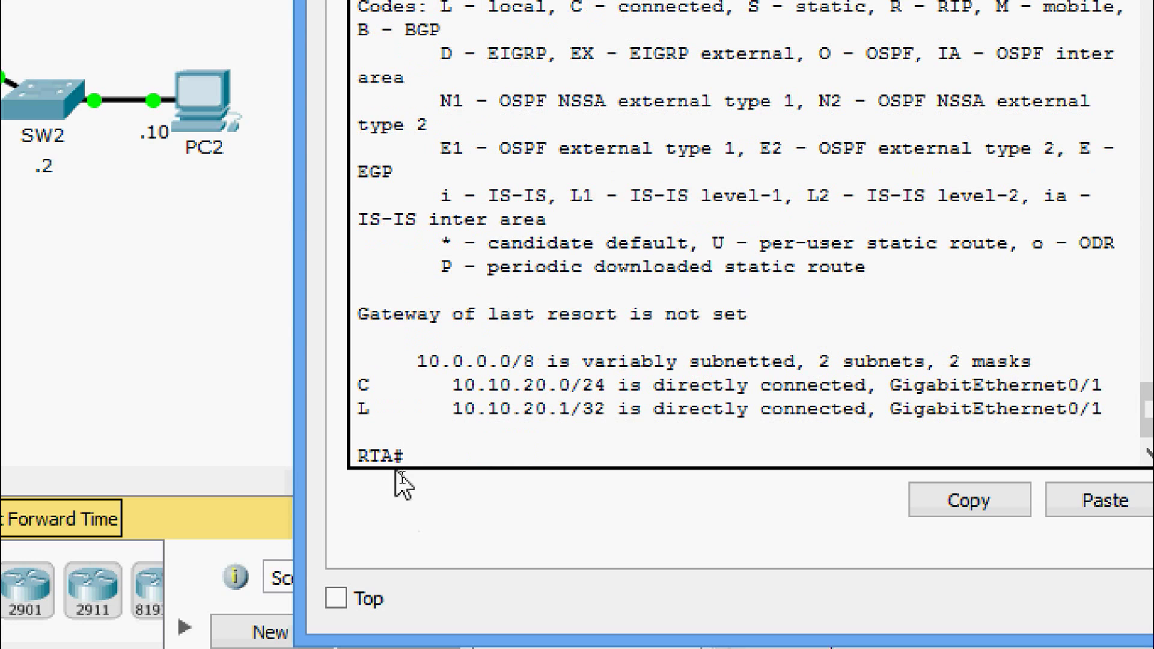
pyautogui.moveTo(361, 382); pyautogui.dragTo(1042, 373)
pyautogui.click(1042, 376)
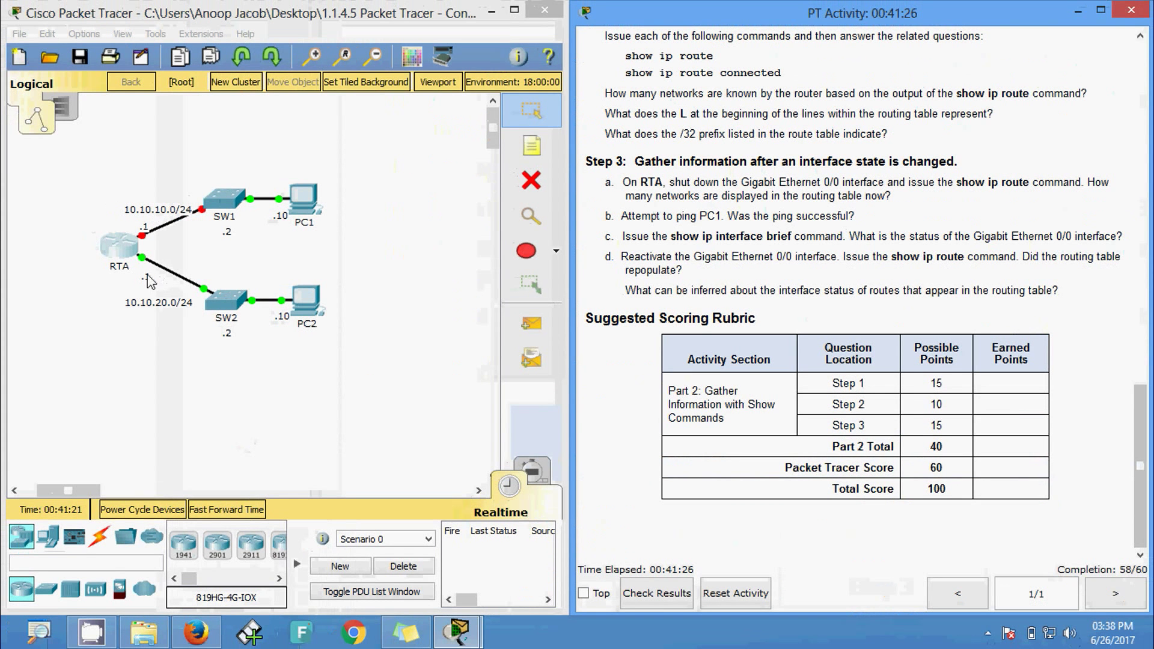
# - Copy PC1's IP address 10.10.10.10 from its Desktop IP Configuration
pyautogui.click(302, 212)
pyautogui.click(310, 237)
pyautogui.moveTo(565, 250); pyautogui.dragTo(481, 250)
pyautogui.hotkey('ctrl', 'c')
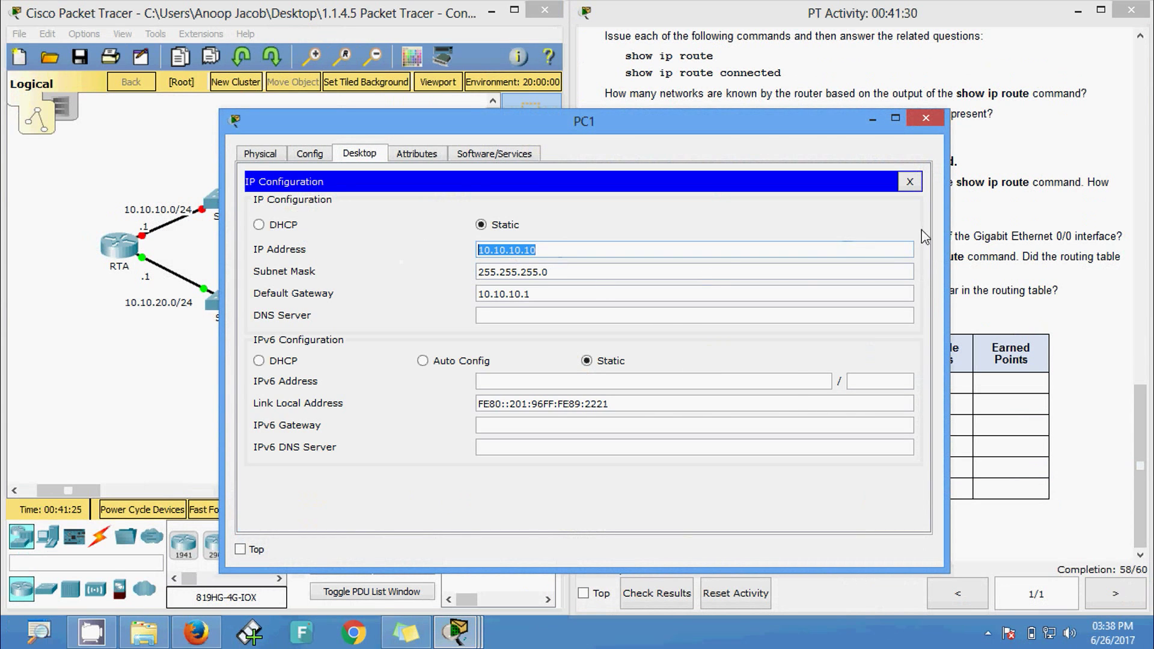
pyautogui.click(926, 118)
# - Ping 10.10.10.10 from RTA's CLI, then uncover the Step 3 instructions
pyautogui.click(118, 252)
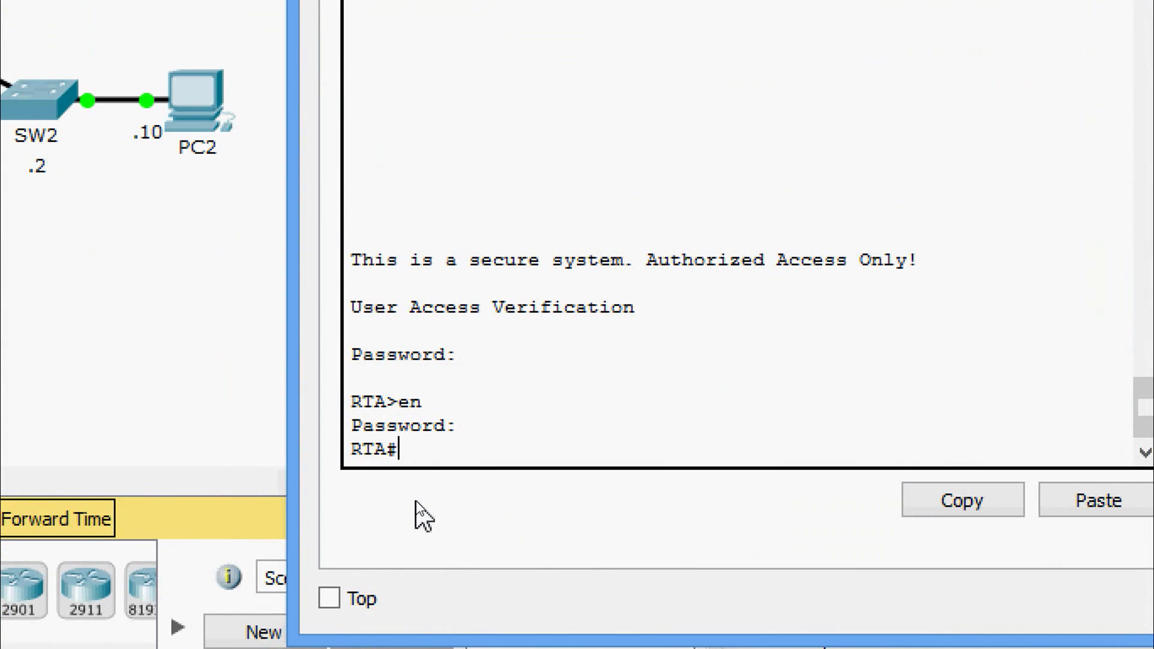
pyautogui.write('ping')
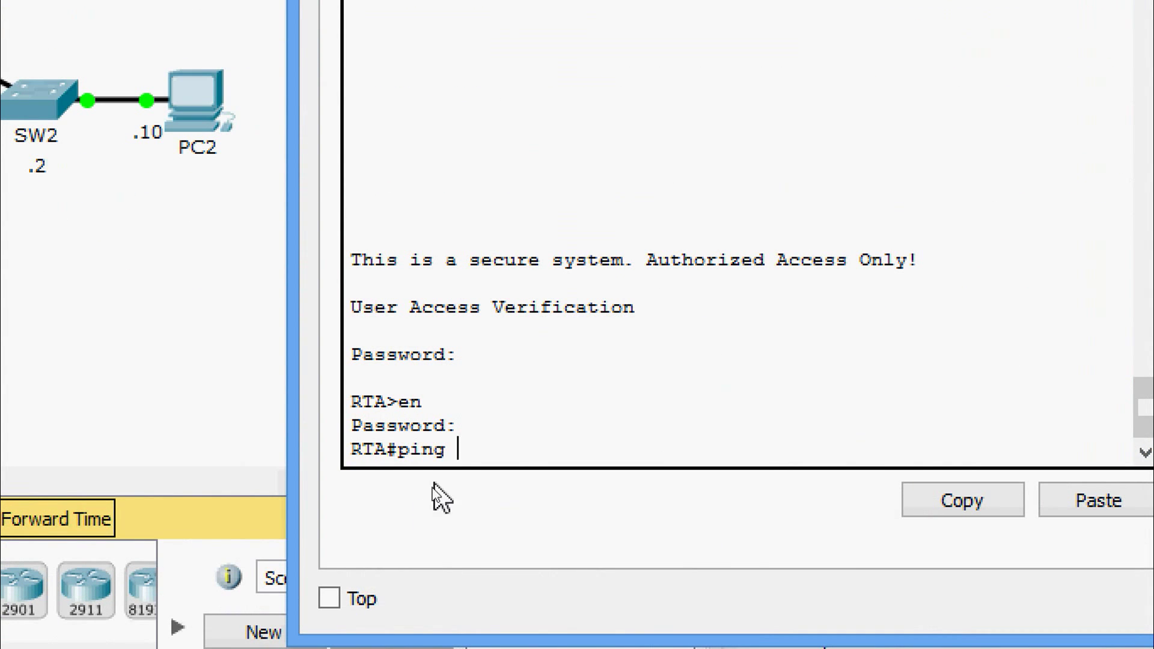
pyautogui.rightClick(492, 445)
pyautogui.click(535, 503)
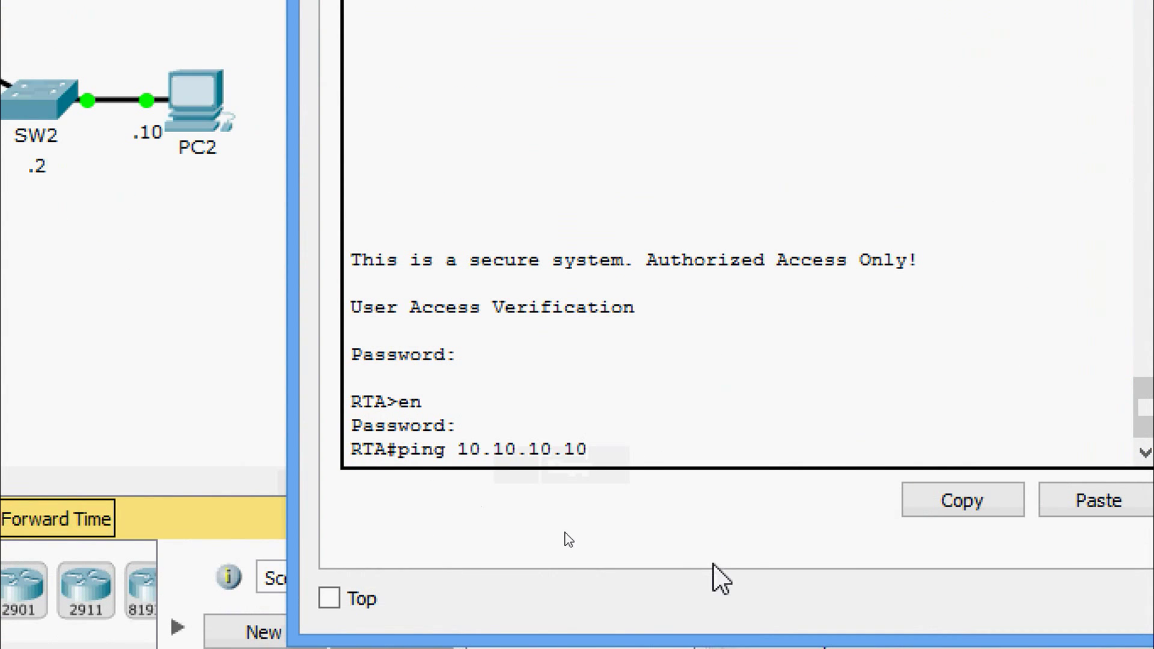
pyautogui.press('Return')
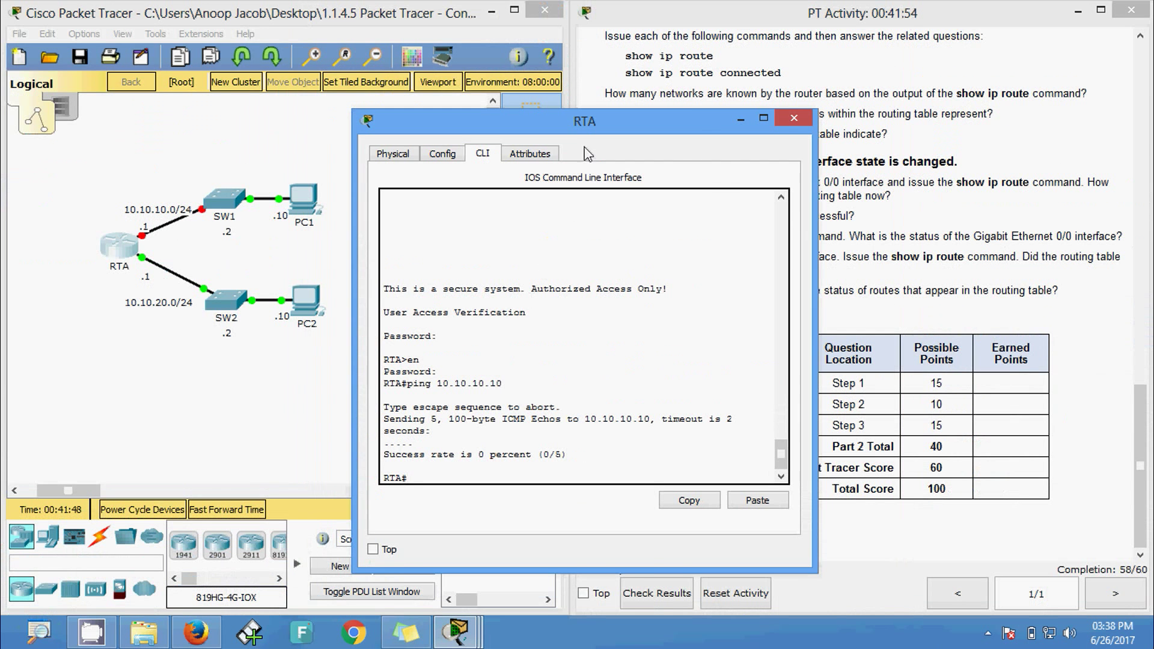
pyautogui.moveTo(607, 127); pyautogui.dragTo(608, 154)
pyautogui.moveTo(719, 193); pyautogui.dragTo(749, 188)
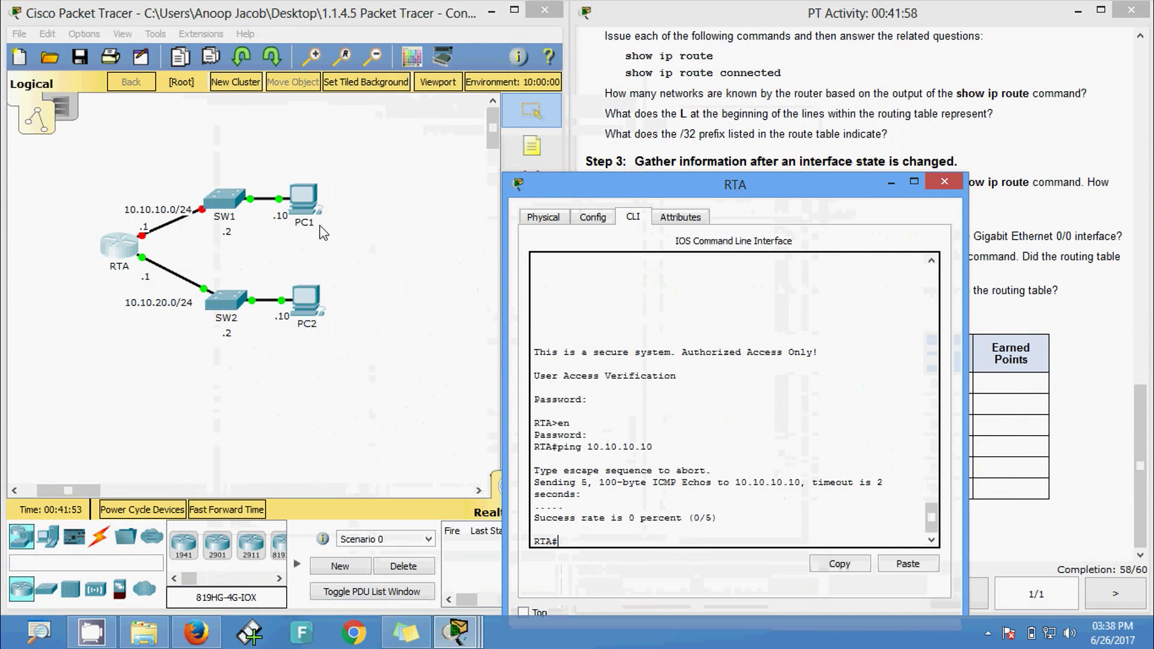
pyautogui.click(1107, 256)
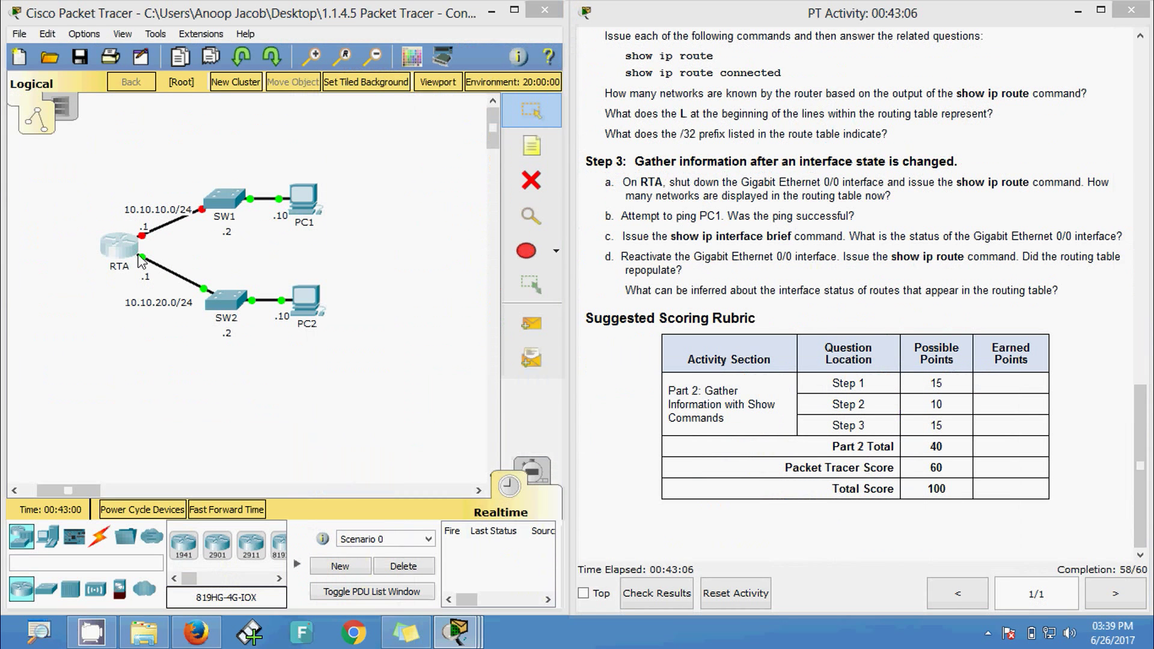
# - Run show ip interface brief on RTA and highlight GigabitEthernet0/0's administratively down status
pyautogui.click(138, 257)
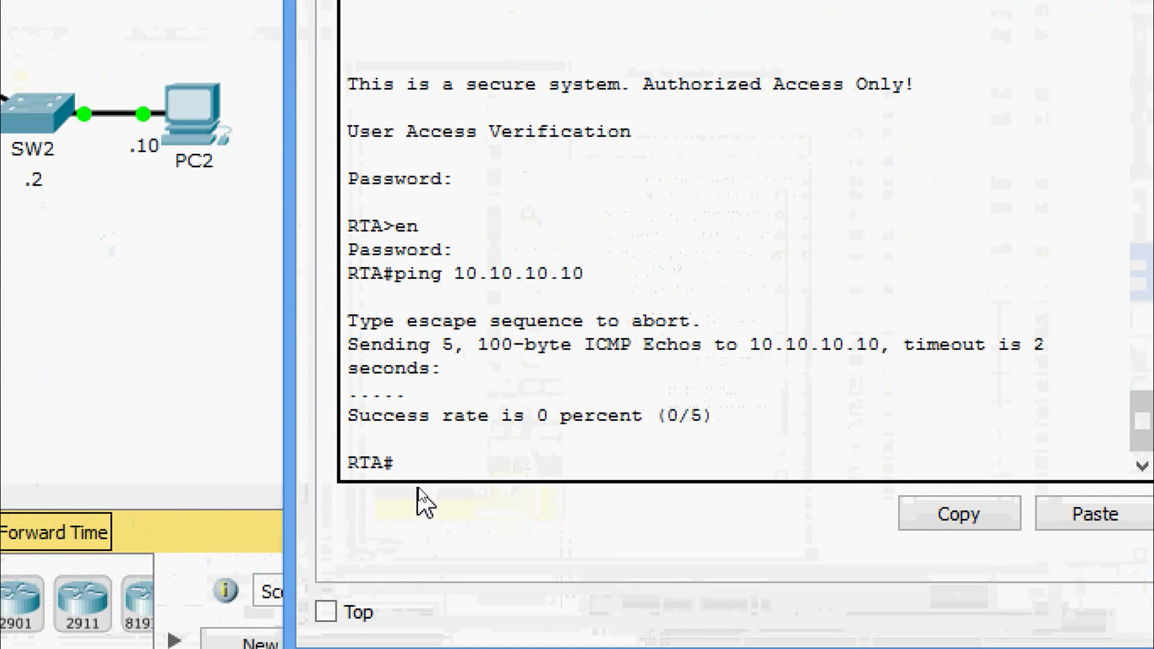
pyautogui.write('sh')
pyautogui.press('Tab')
pyautogui.write('ip inter')
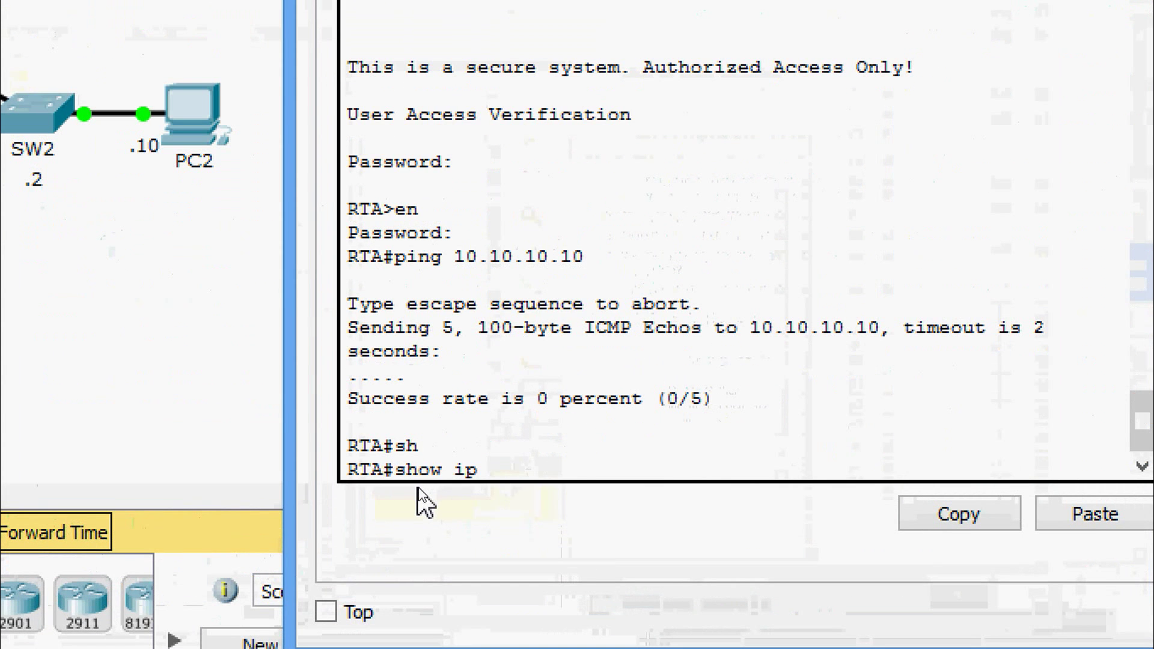
pyautogui.press('Tab')
pyautogui.write('b')
pyautogui.press('Tab')
pyautogui.press('Return')
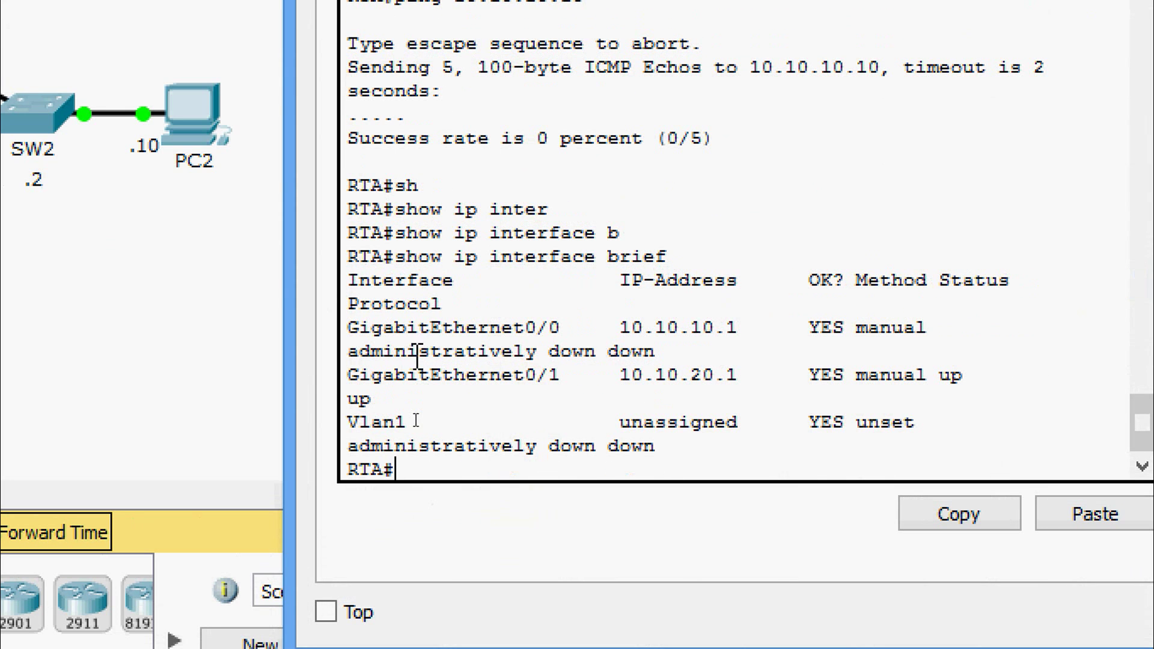
pyautogui.moveTo(354, 329); pyautogui.dragTo(574, 328)
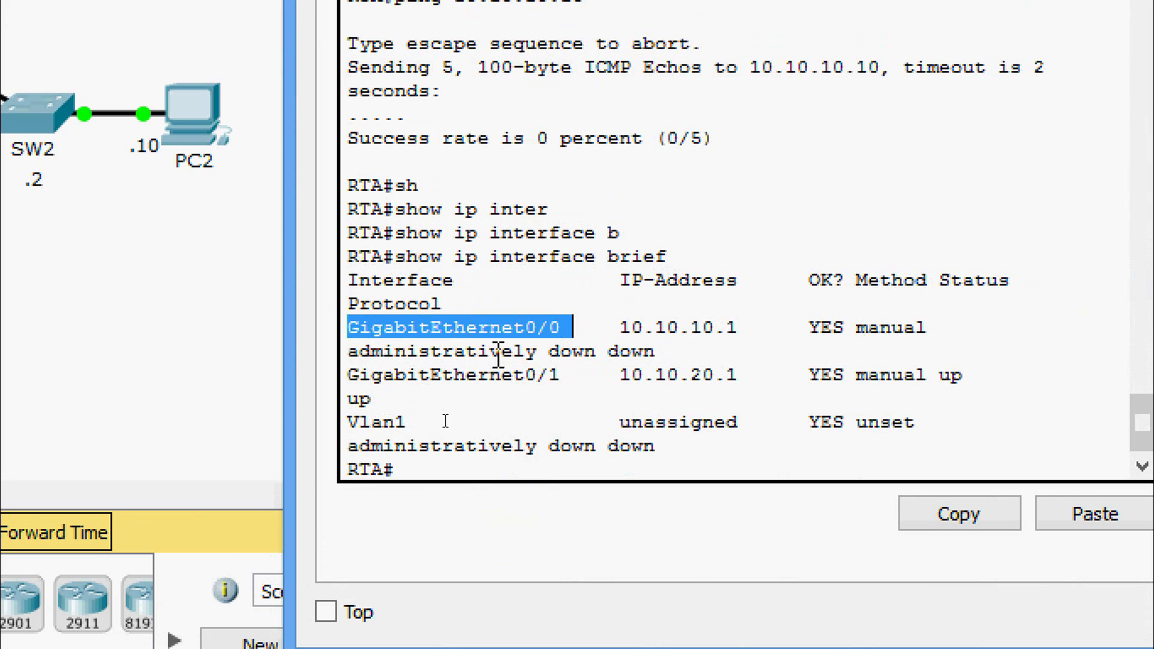
pyautogui.moveTo(349, 352); pyautogui.dragTo(598, 353)
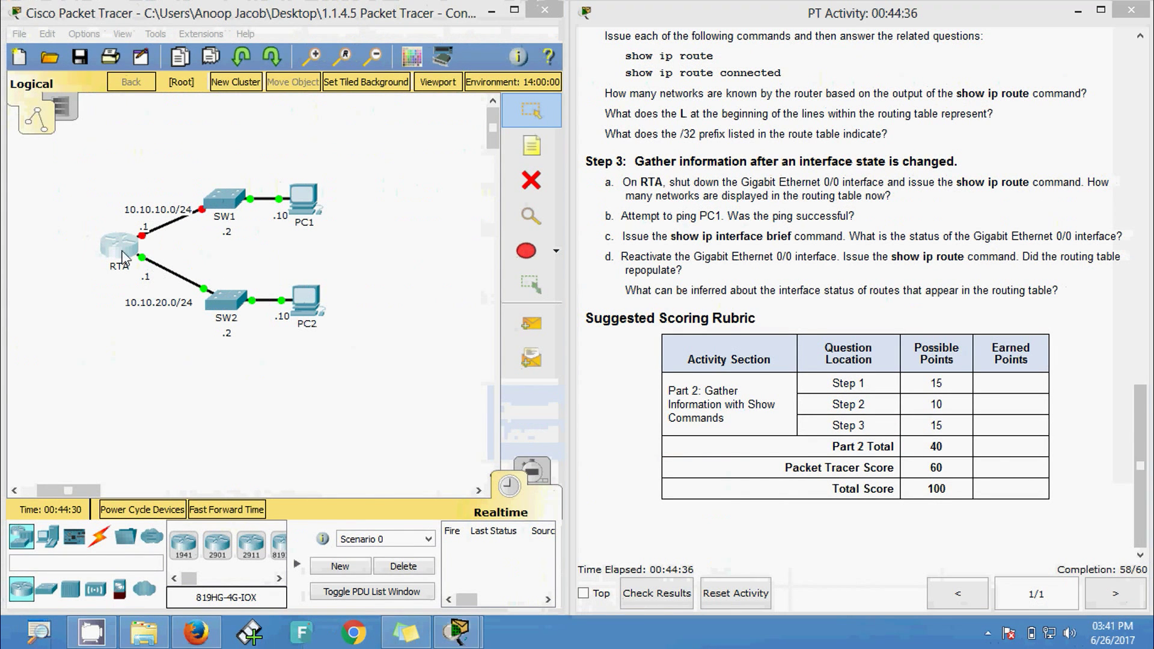
# - On RTA, enter conf terminal, select interface GigabitEthernet0/0, and issue no shut
pyautogui.click(124, 258)
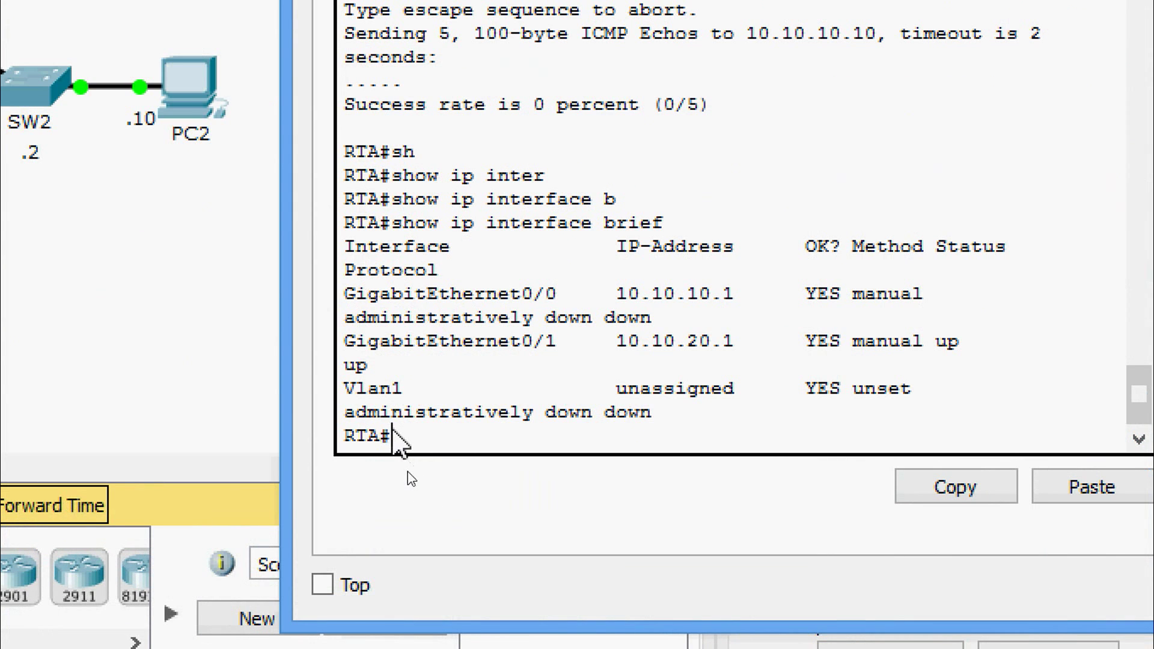
pyautogui.write('conf ')
pyautogui.write('t')
pyautogui.press('Tab')
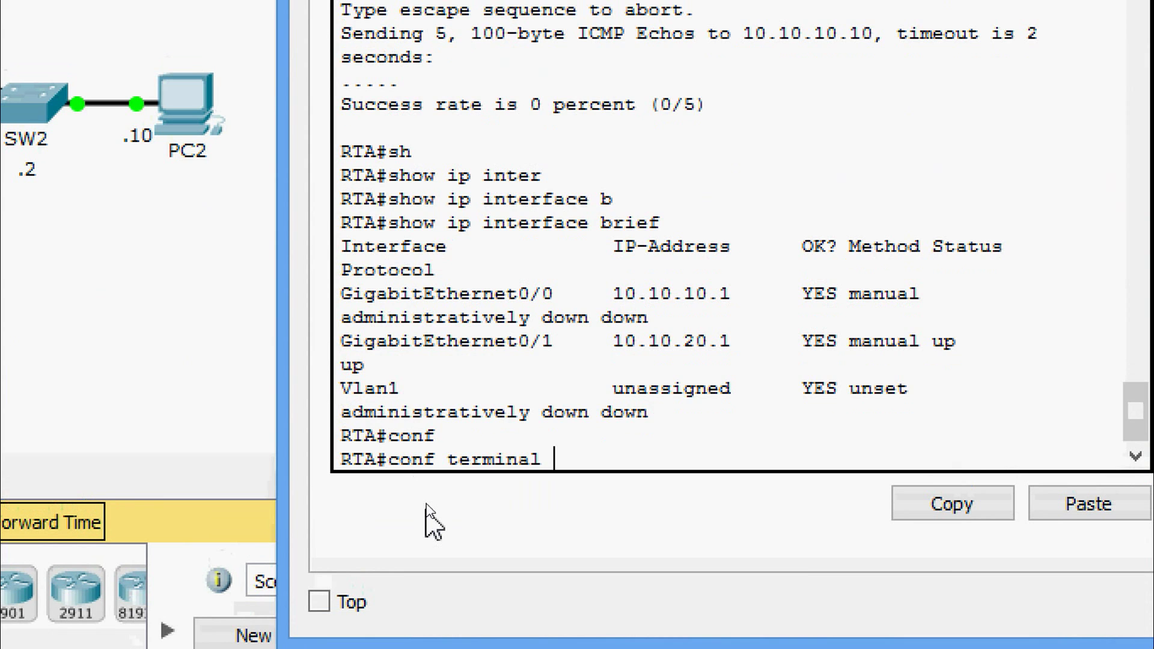
pyautogui.press('Return')
pyautogui.write('inter')
pyautogui.press('Tab')
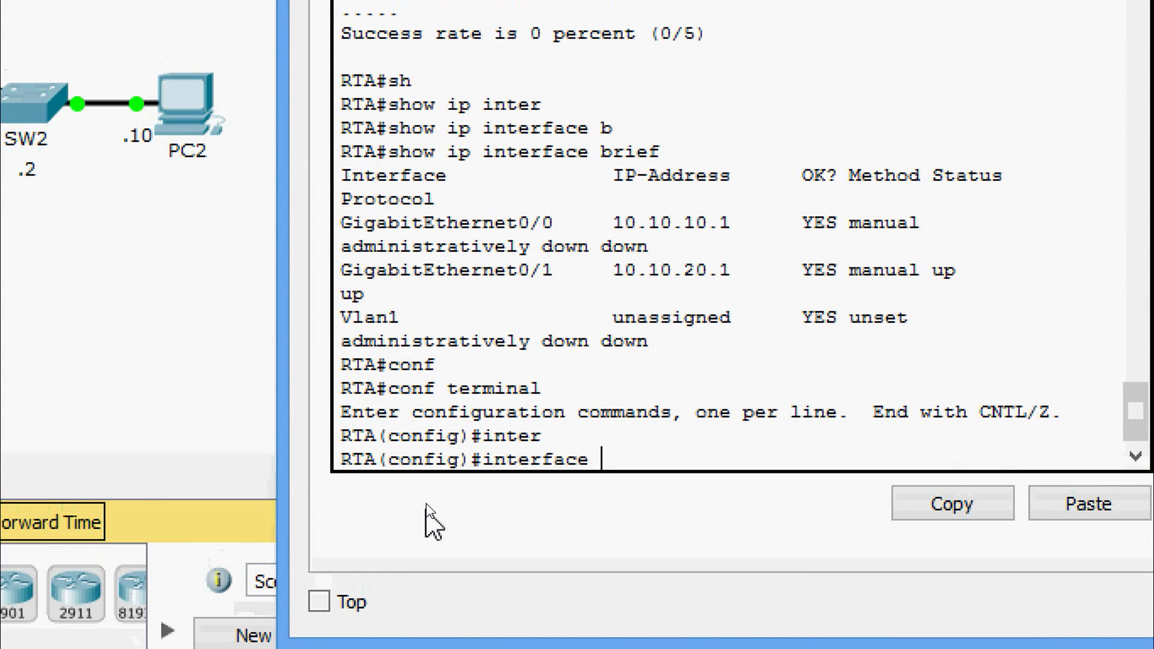
pyautogui.write('gi')
pyautogui.press('Tab')
pyautogui.write('0/0')
pyautogui.press('Return')
pyautogui.write('no shut')
pyautogui.press('Return')
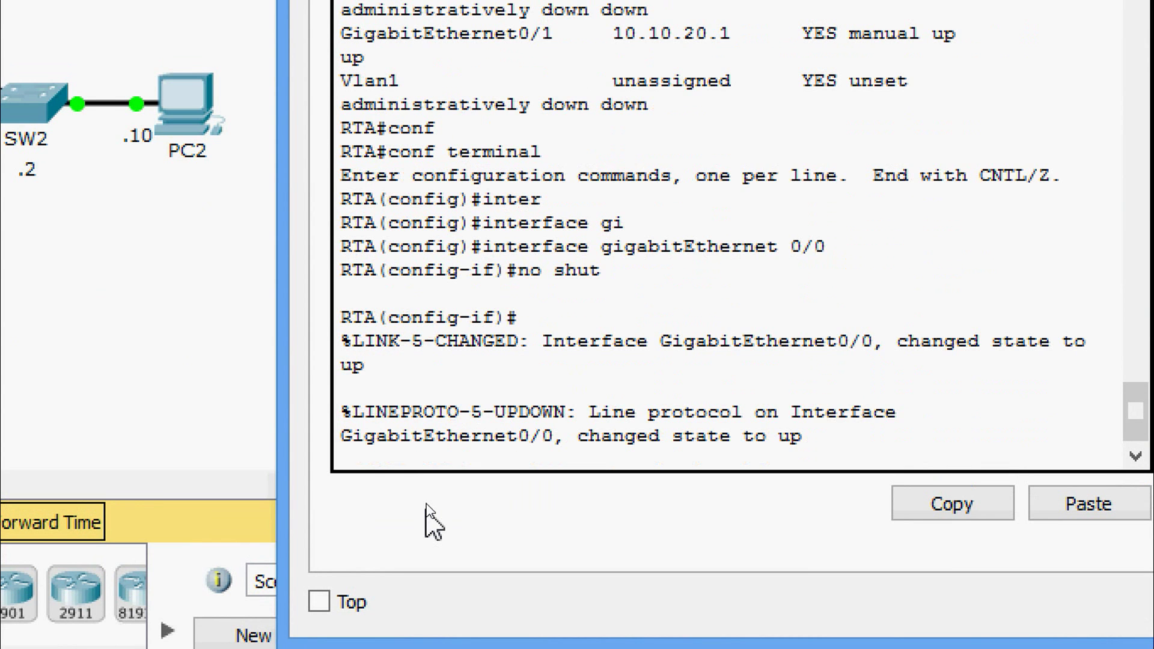
pyautogui.press('Return')
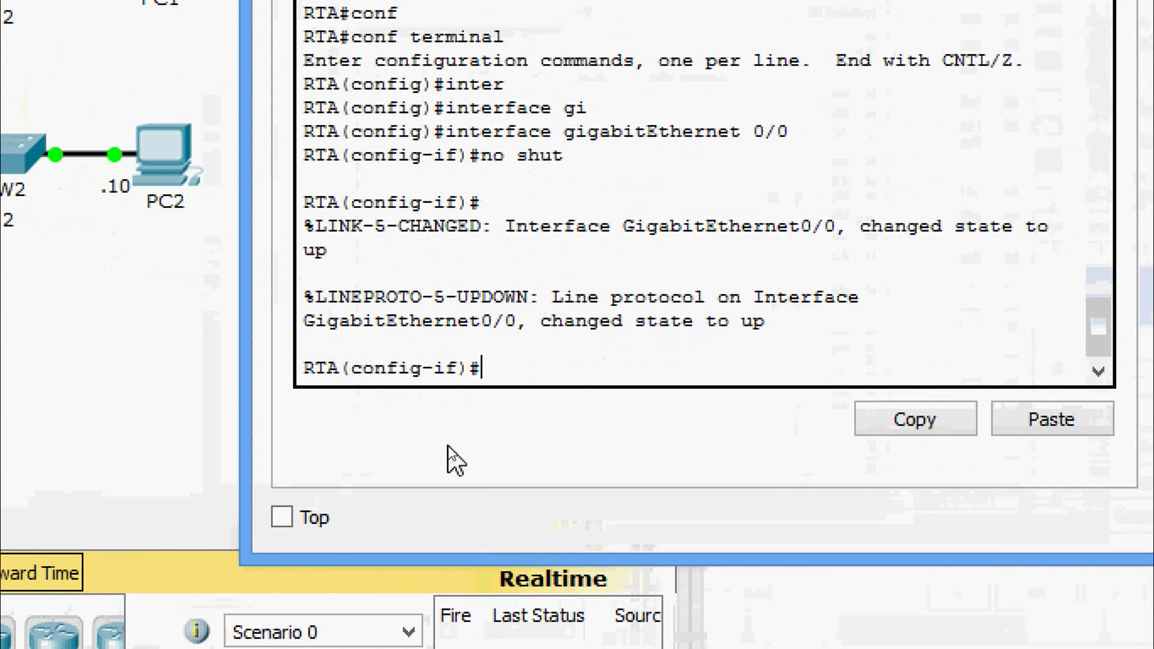
# - Exit configuration mode with Ctrl+Z and run show ip route to see 10.10.10.0/24 and 10.10.20.0/24 restored
pyautogui.hotkey('ctrl', 'z')
pyautogui.press('Return')
pyautogui.write('sh')
pyautogui.press('Tab')
pyautogui.write('ip rou')
pyautogui.press('Tab')
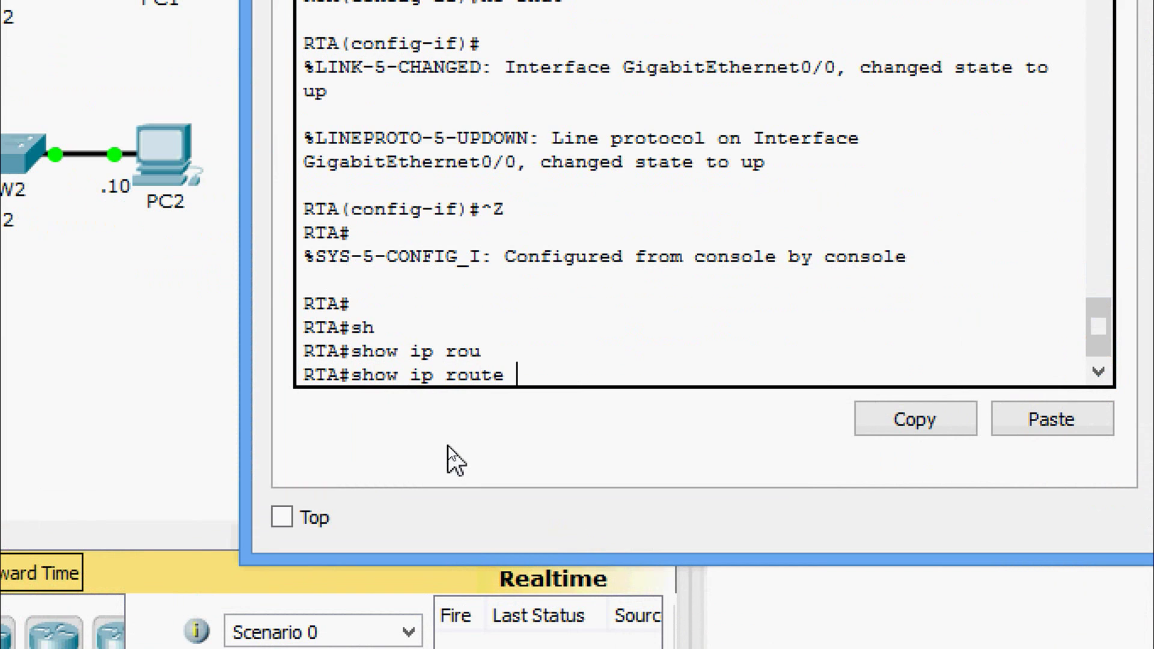
pyautogui.press('Return')
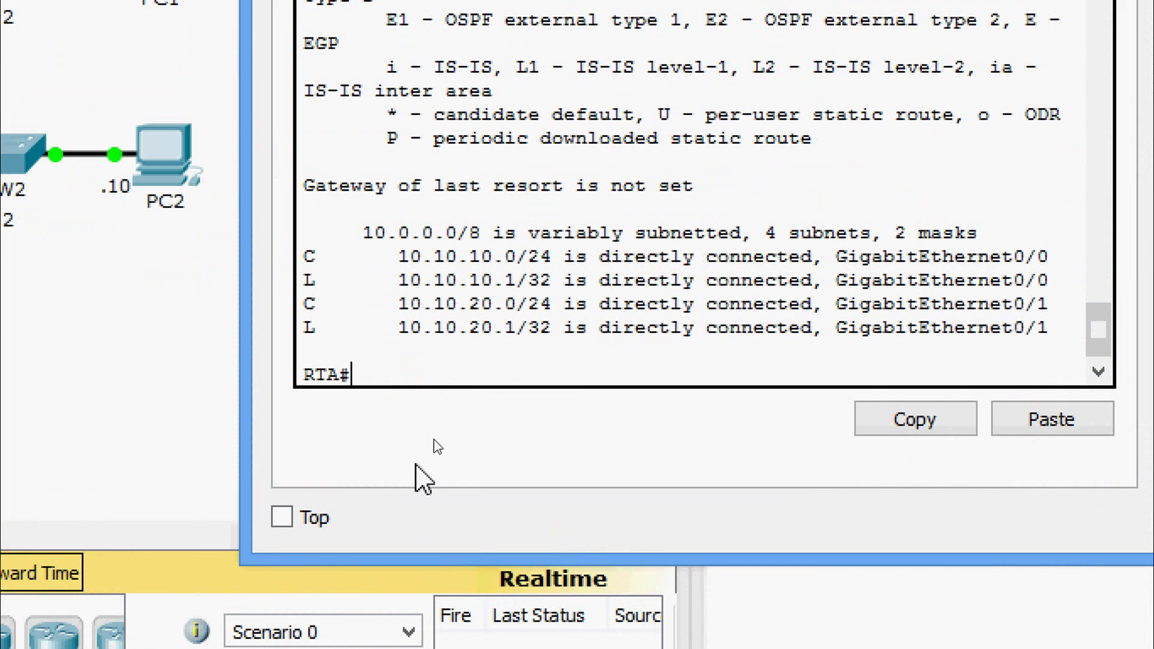